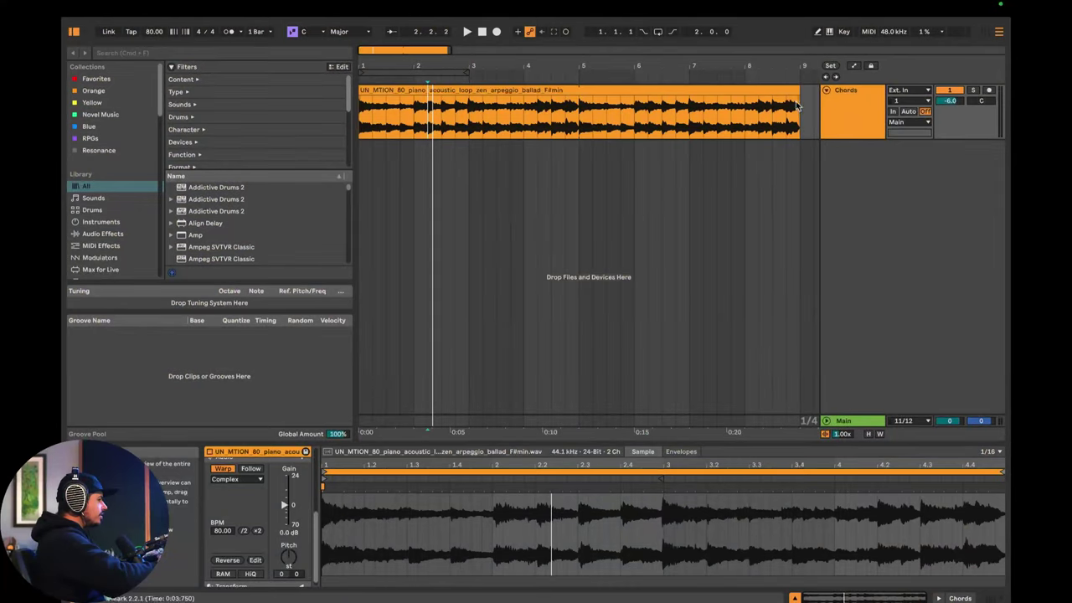
# Split the section from 2.3.1 to 3.1.1 out of the piano loop and reverse it.
pyautogui.click(508, 90)
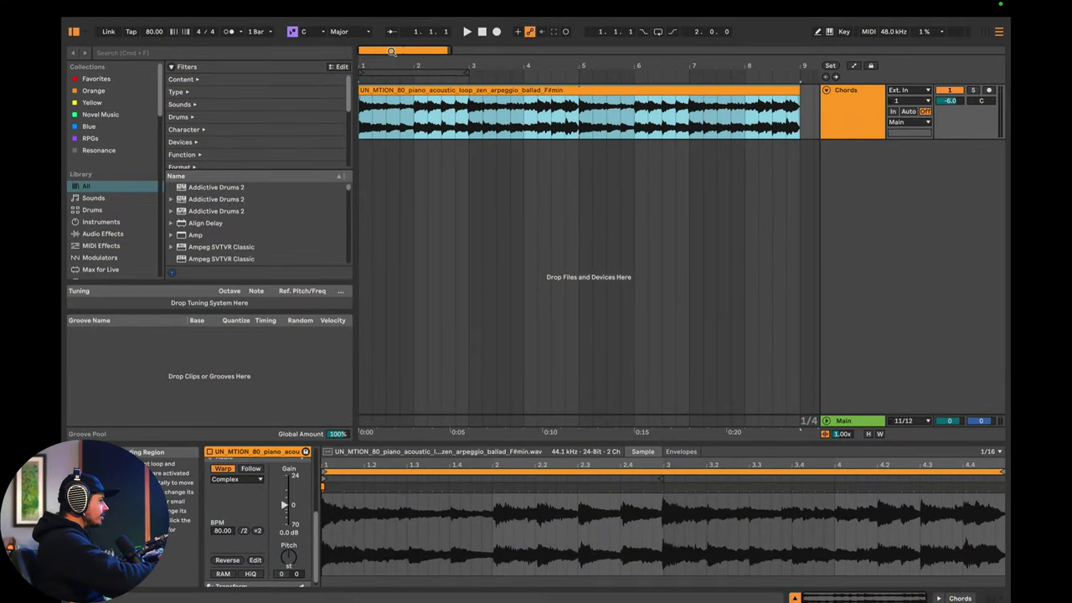
pyautogui.moveTo(392, 51); pyautogui.dragTo(391, 38)
pyautogui.click(422, 125)
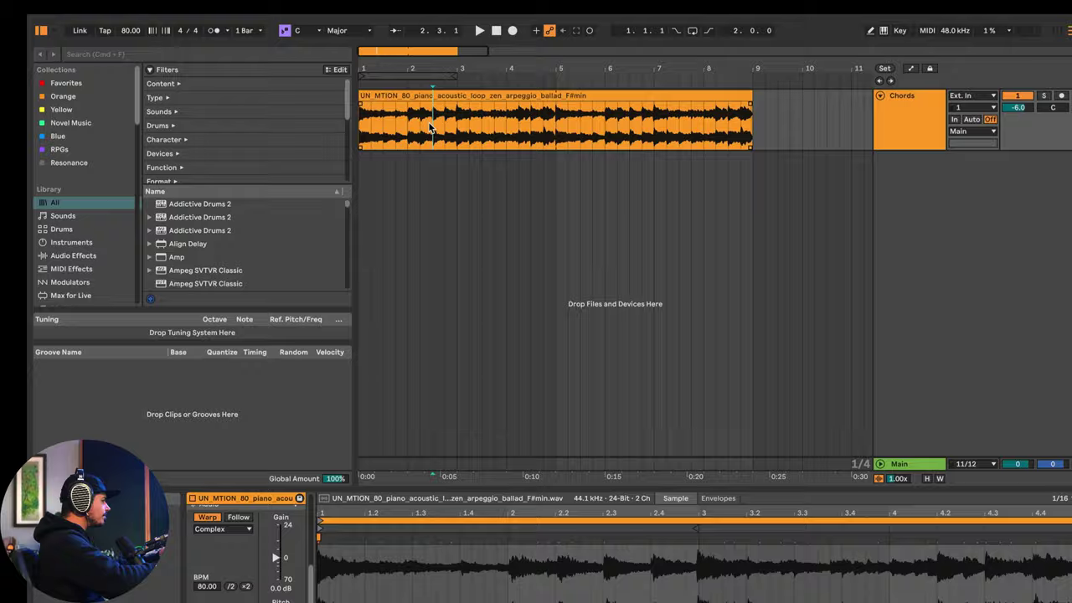
pyautogui.moveTo(427, 120); pyautogui.dragTo(448, 116)
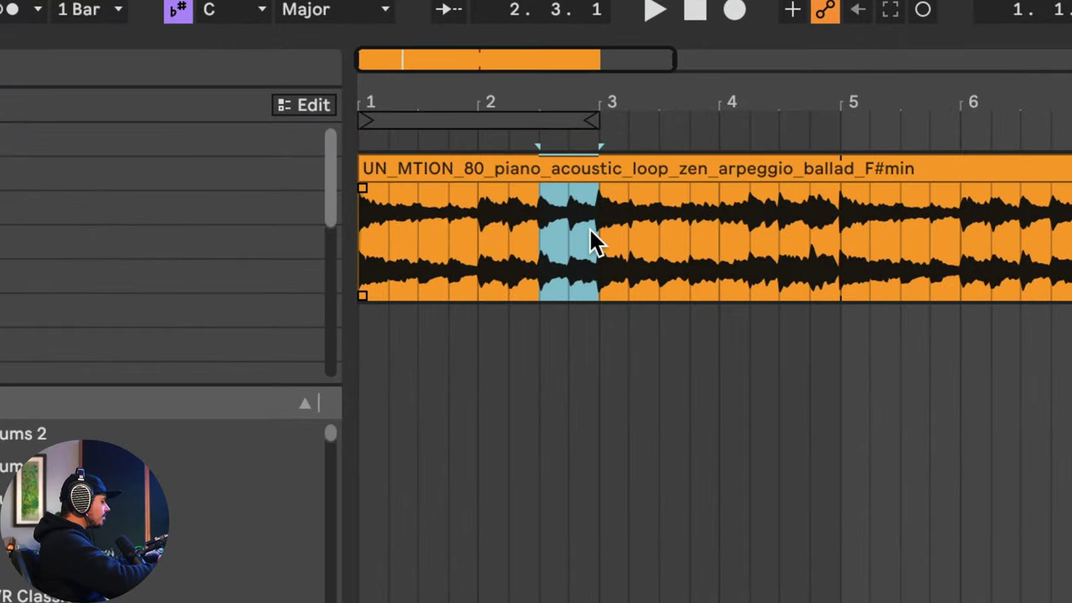
pyautogui.hotkey('ctrl', 'e')
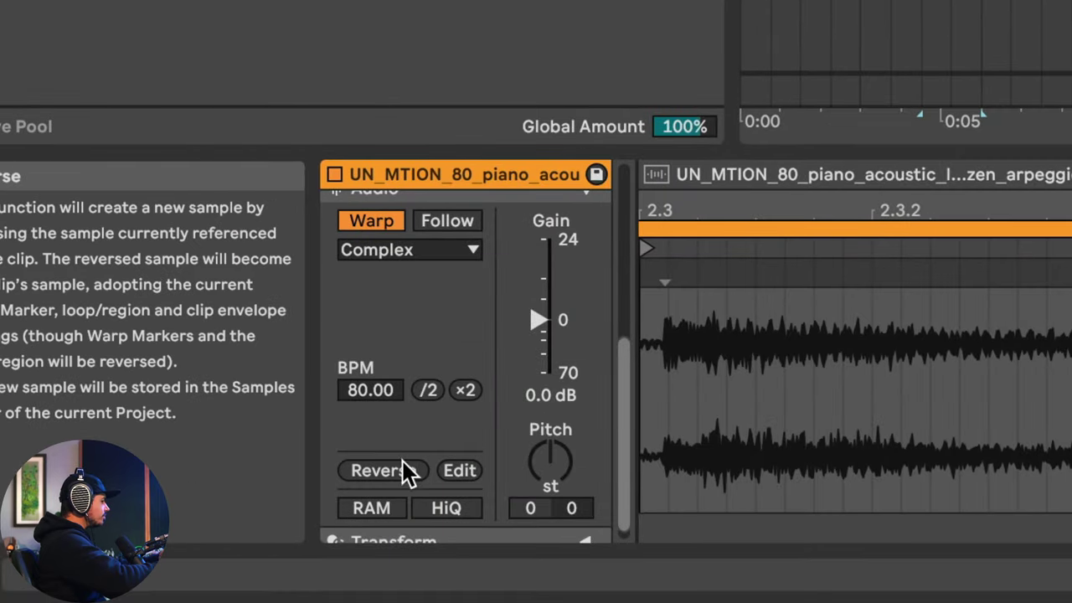
pyautogui.click(402, 469)
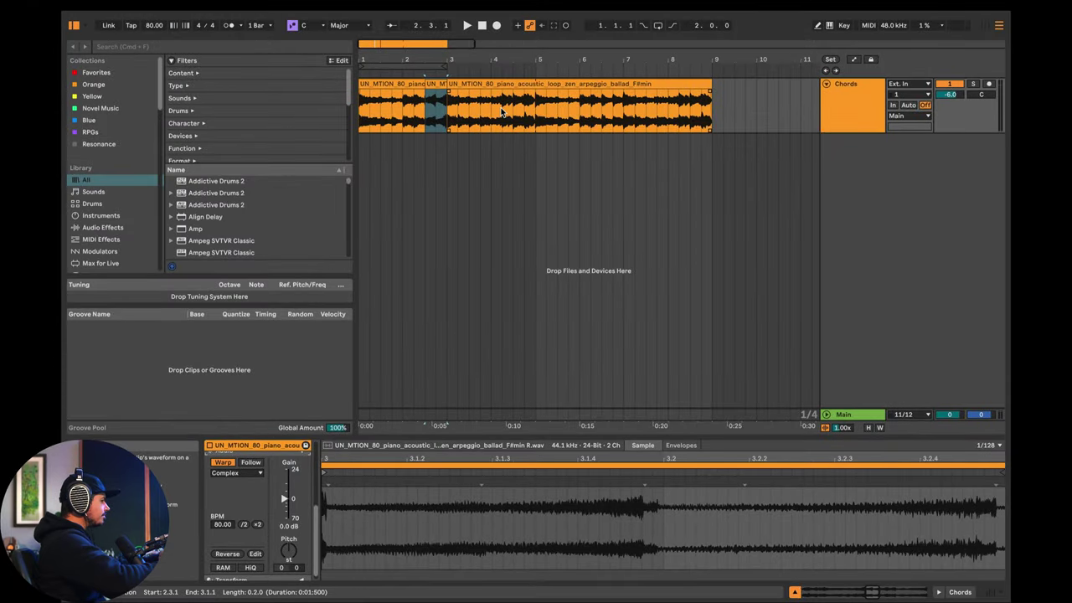
# Split the section from 3.4.1 to 4.2.1 out of the piano loop and set its pitch to 12 semitones.
pyautogui.moveTo(484, 113); pyautogui.dragTo(501, 112)
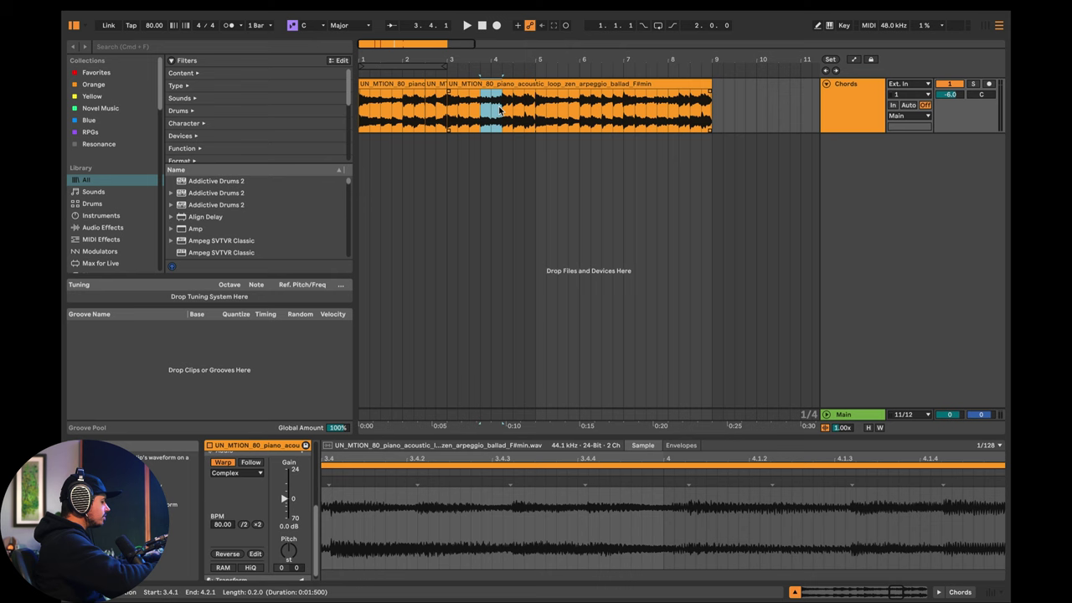
pyautogui.hotkey('ctrl', 'e')
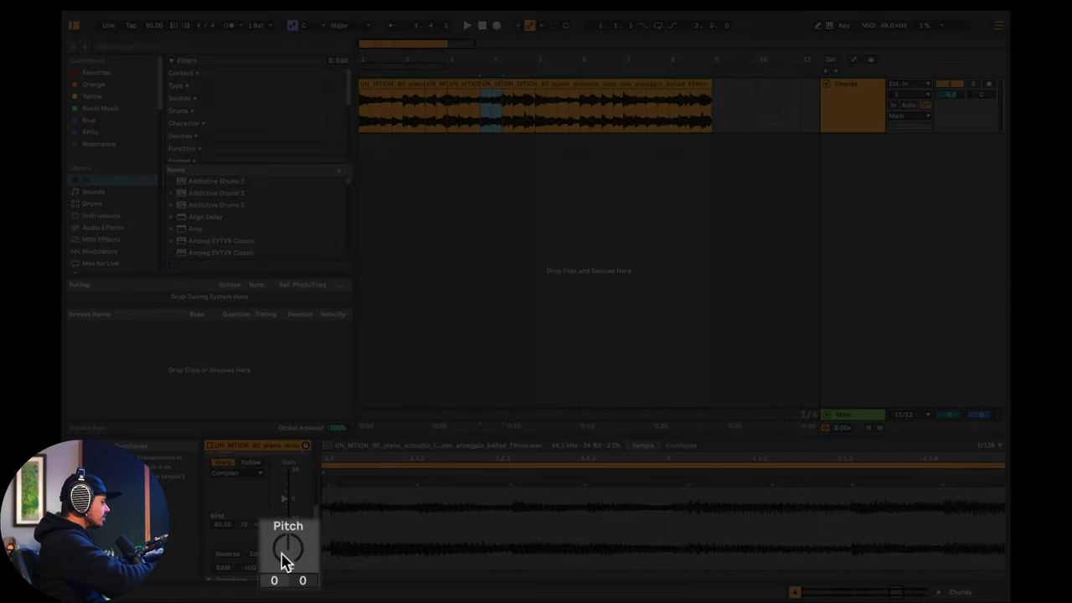
pyautogui.click(284, 553)
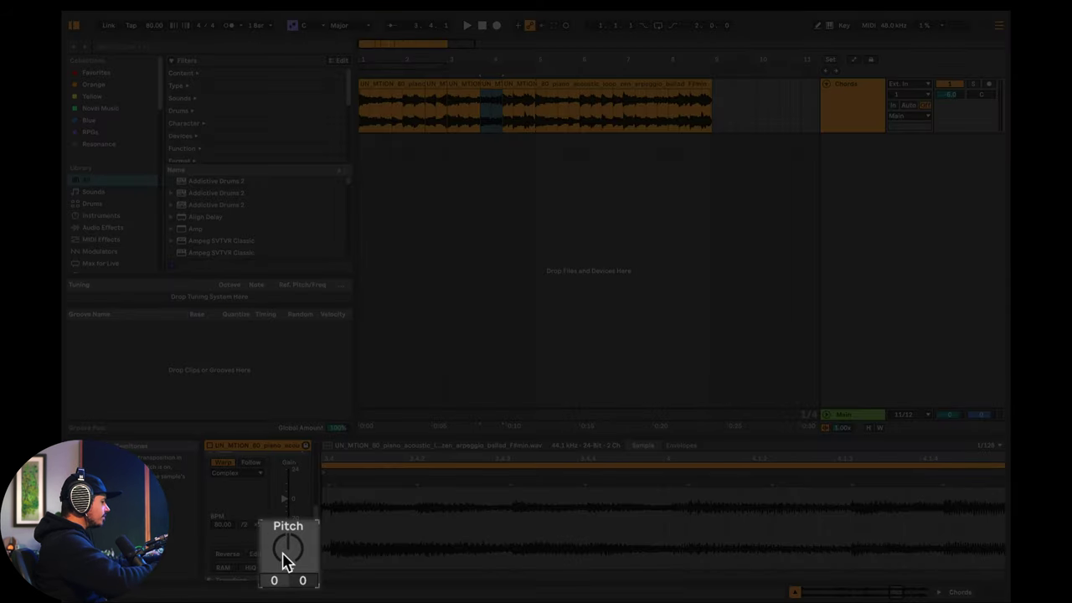
pyautogui.write('12')
pyautogui.press('Return')
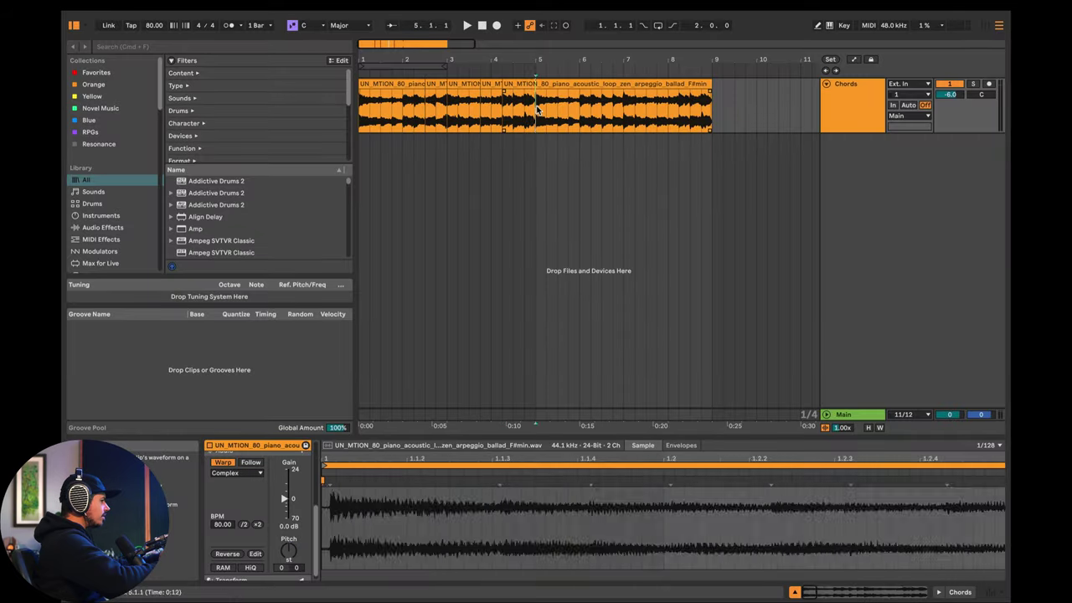
# Split bar 5 out of the piano loop, from 5.1.1 to 6.1.1, and reverse it.
pyautogui.moveTo(537, 108); pyautogui.dragTo(579, 100)
pyautogui.click(576, 107)
pyautogui.press('super+e')
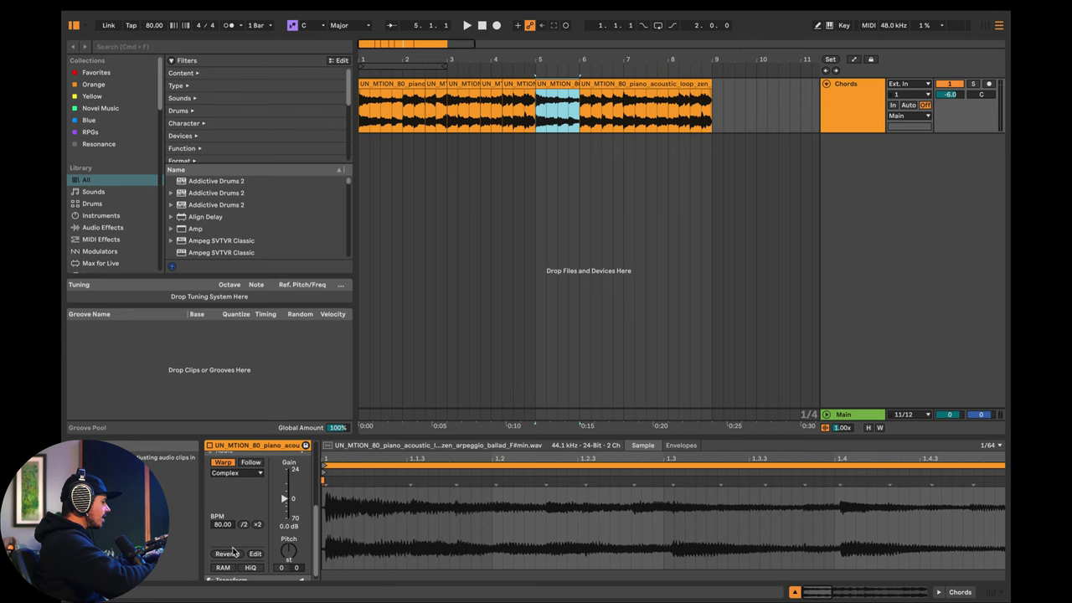
pyautogui.press('r')
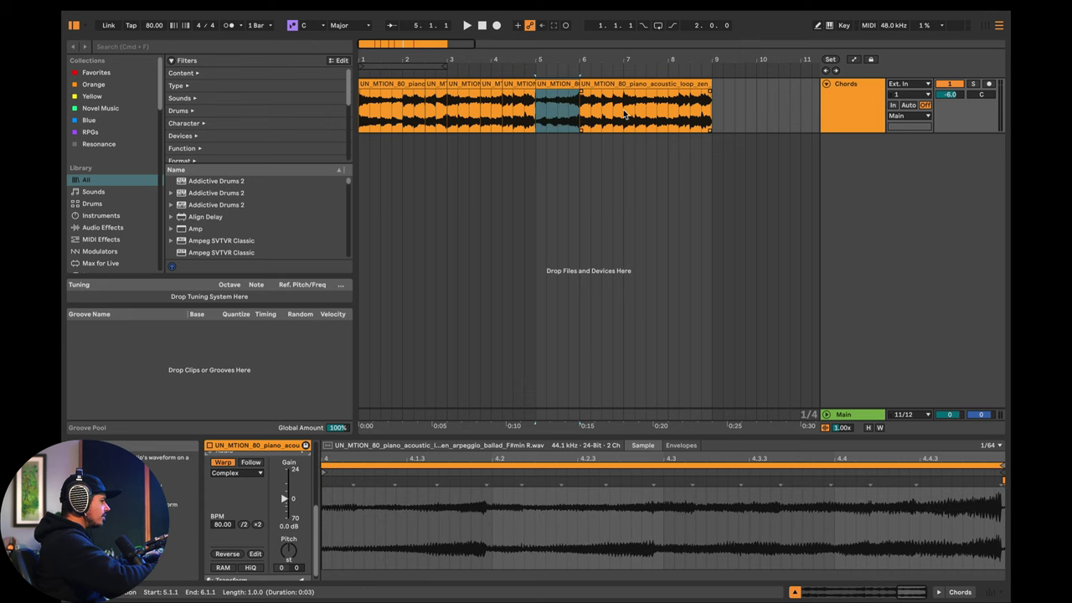
# Select a short section at bar 7 of the piano loop for editing, and consolidate bars 1 to 9 into one clip.
pyautogui.moveTo(624, 115); pyautogui.dragTo(641, 112)
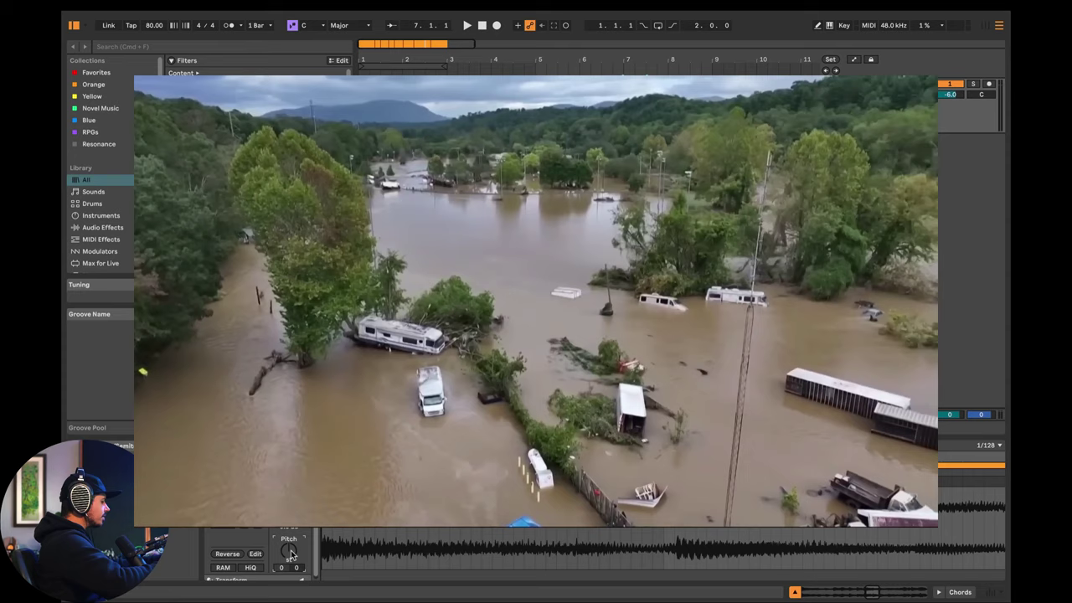
pyautogui.press('space')
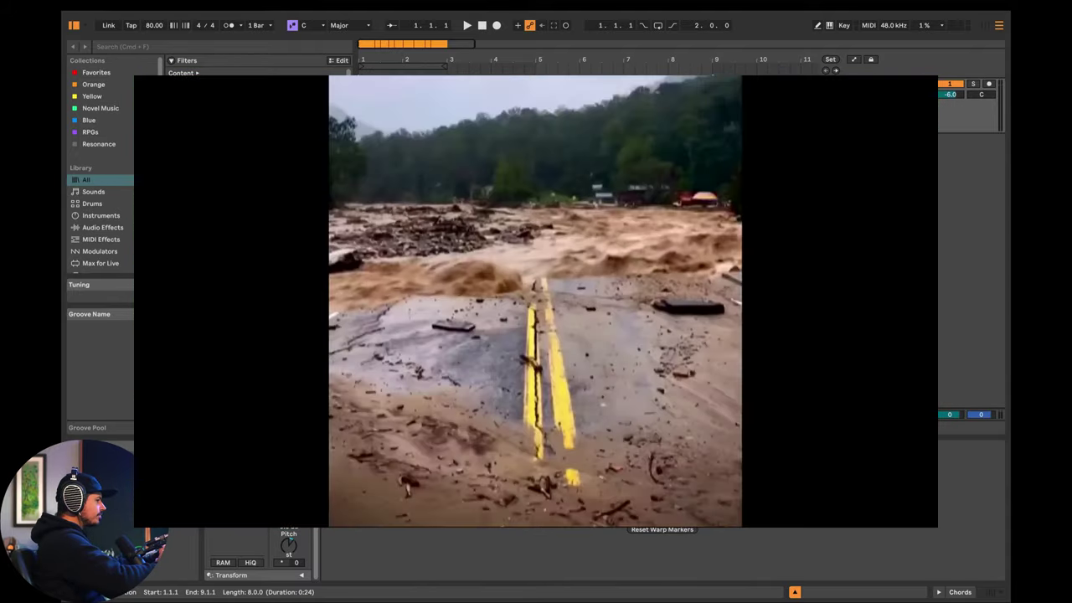
pyautogui.press('super+j')
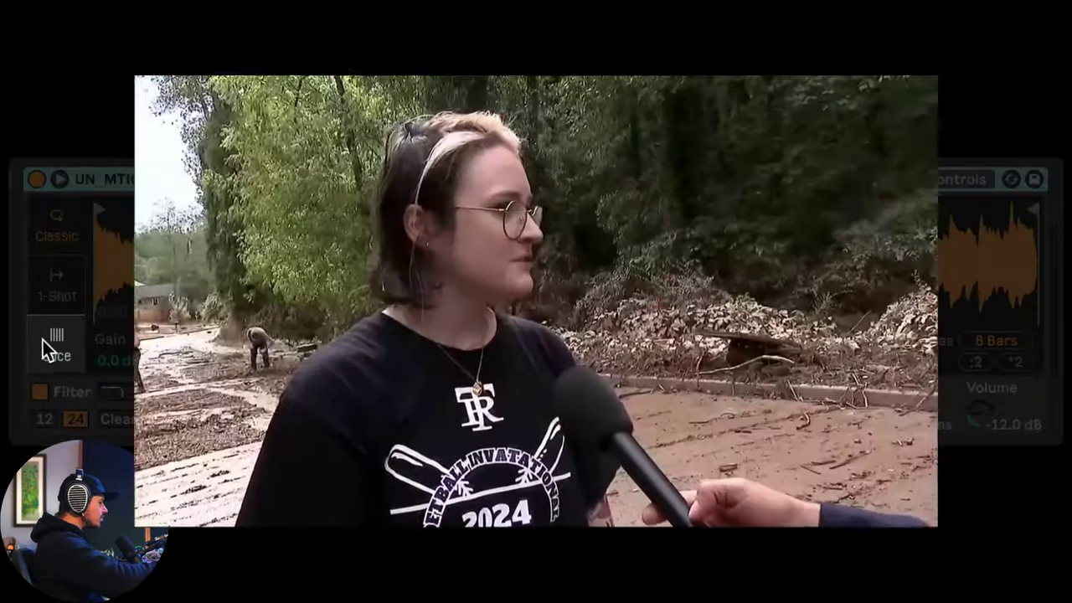
# Set the sampler holding the piano loop to Slice mode and transpose it by -4 st.
pyautogui.click(49, 344)
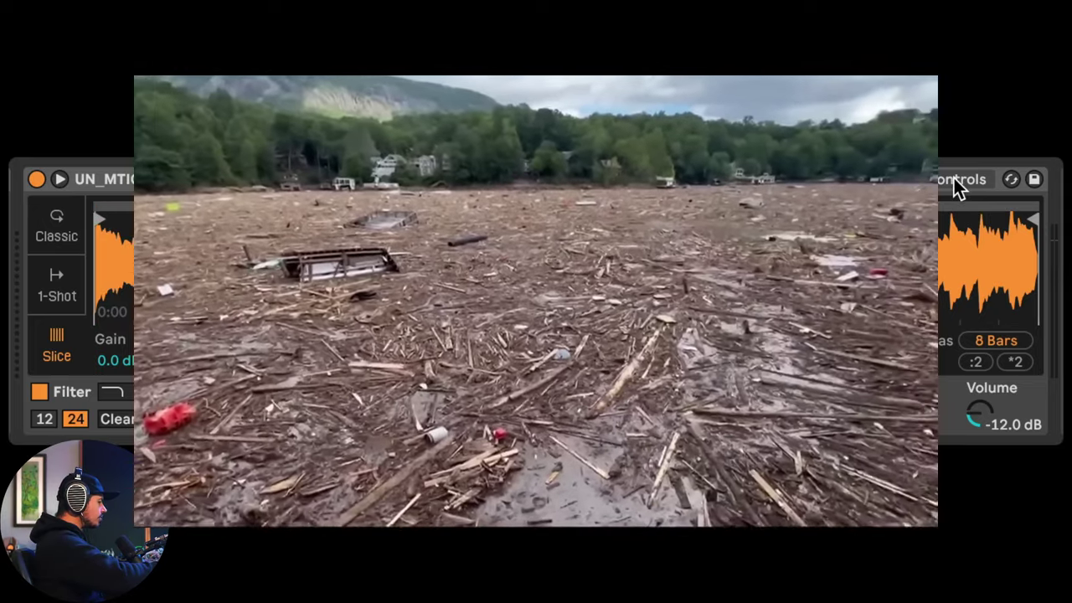
pyautogui.click(955, 180)
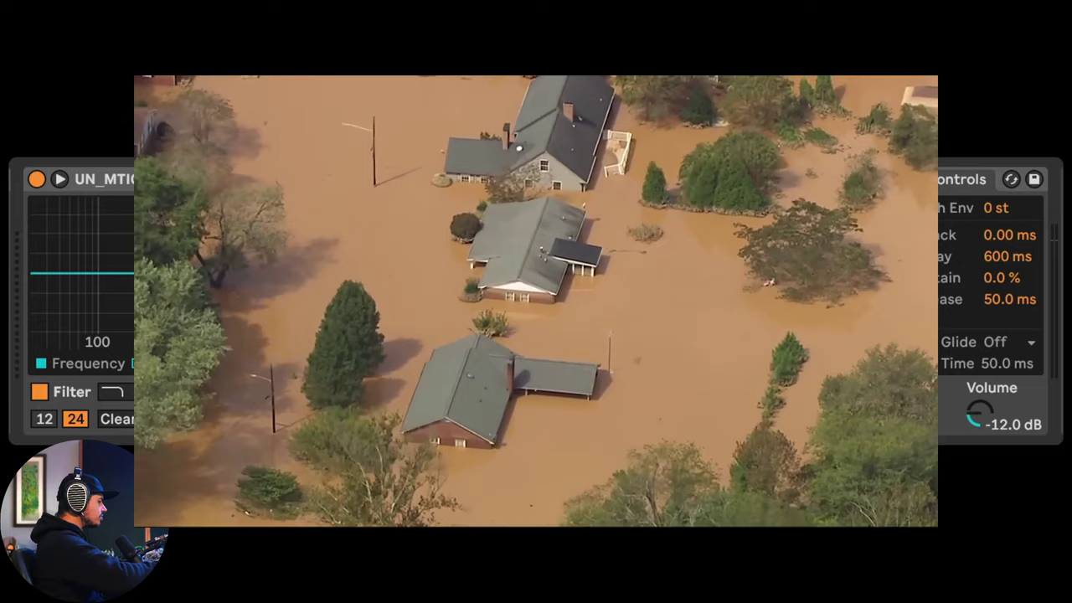
pyautogui.press('Down')
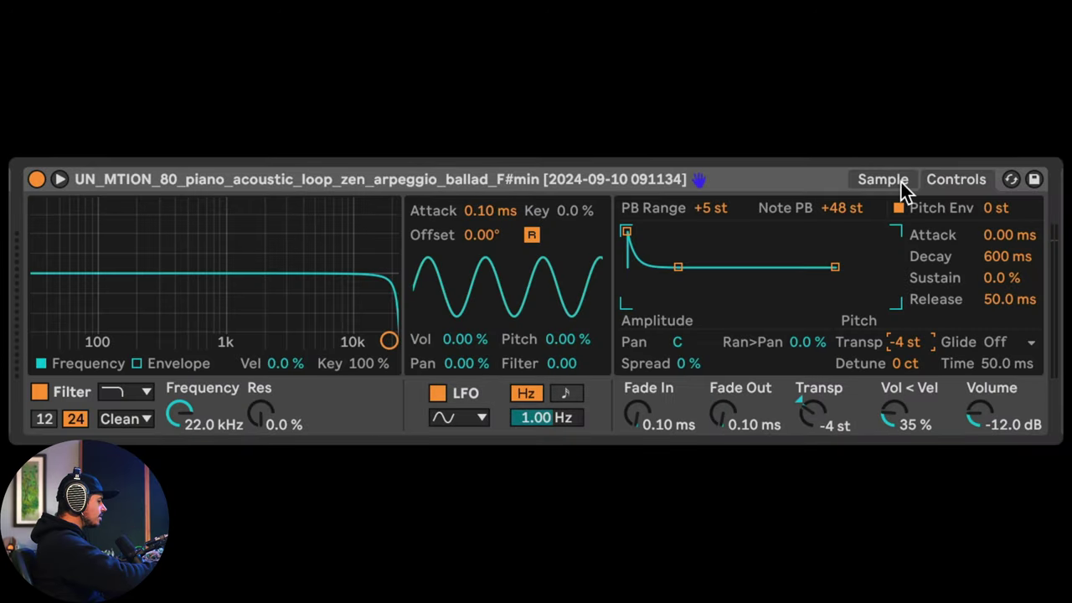
pyautogui.click(878, 182)
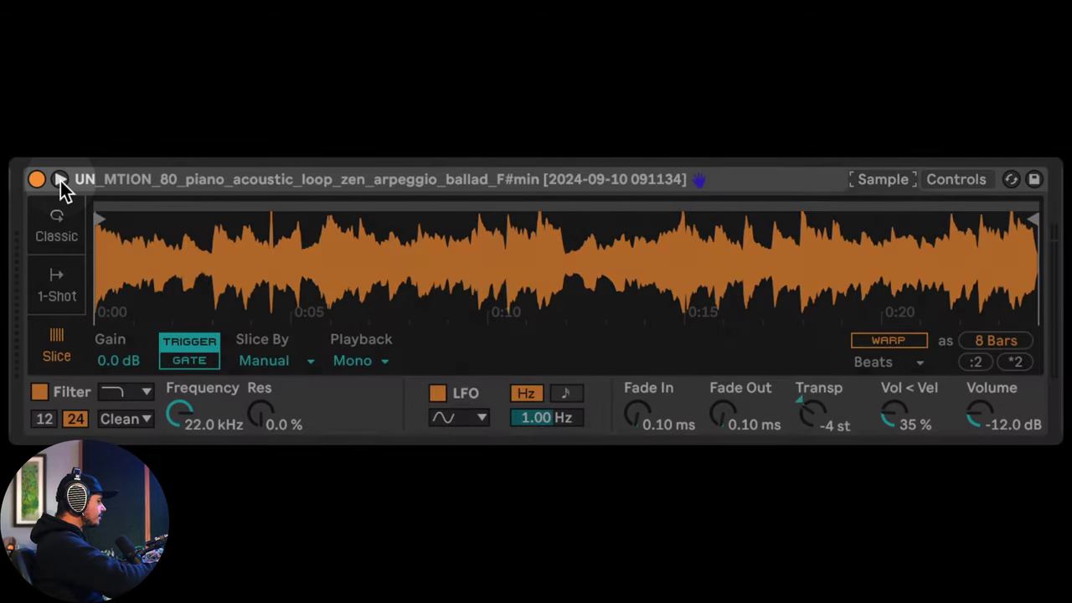
# Expand the sampler's waveform and place manual slice markers at note attacks between about 3 and 22 seconds.
pyautogui.click(60, 179)
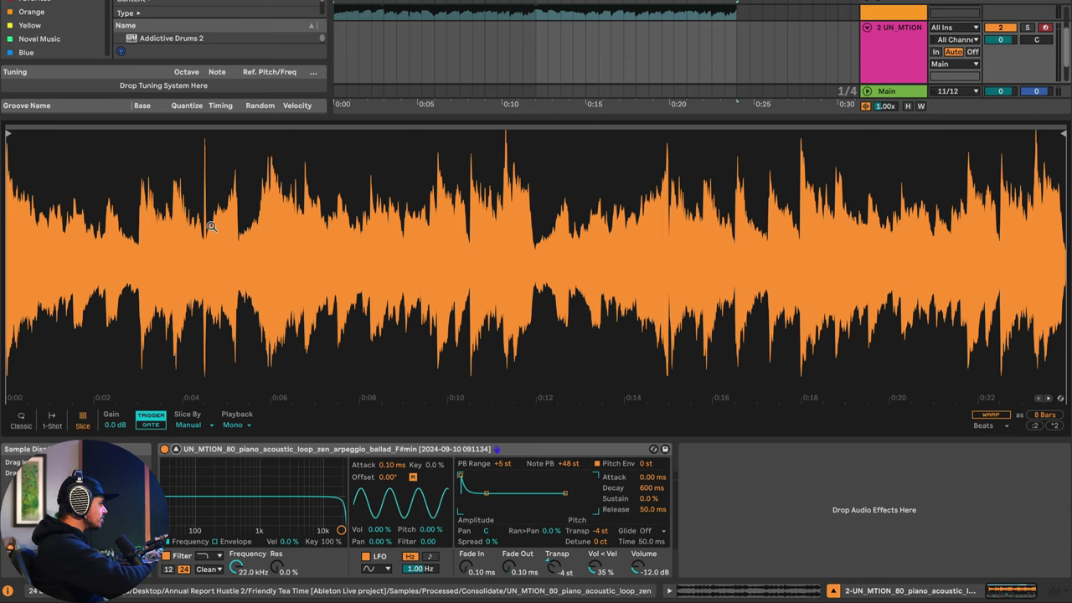
pyautogui.click(138, 165)
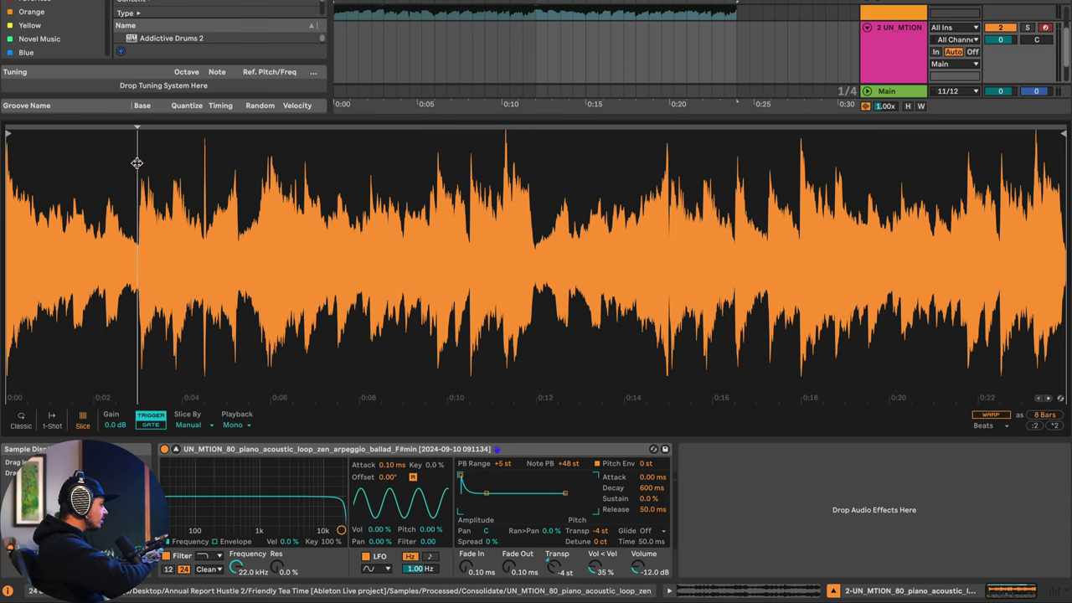
pyautogui.click(206, 177)
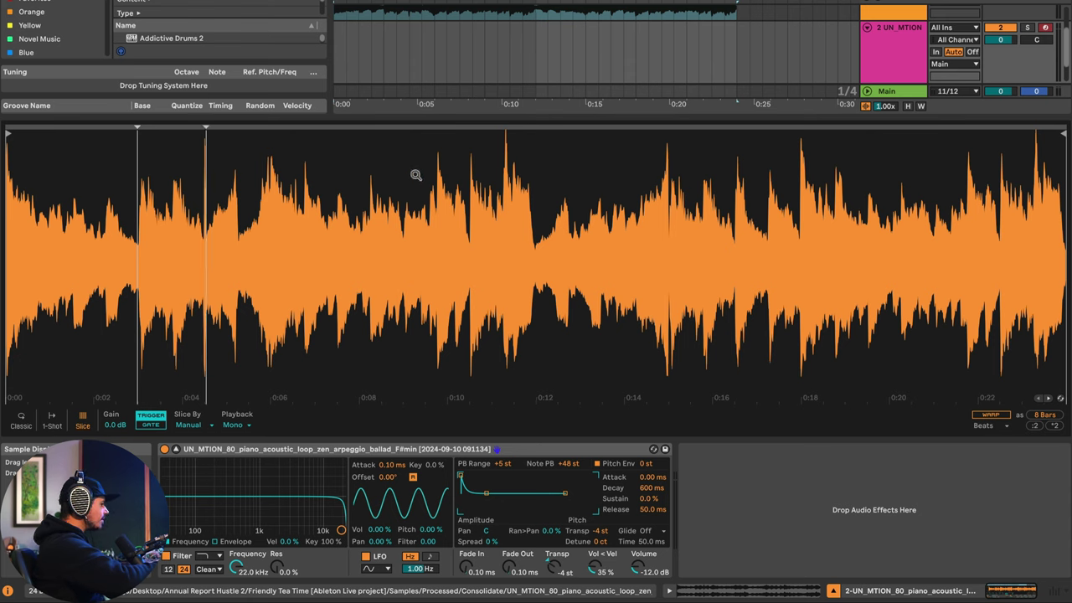
pyautogui.click(504, 168)
pyautogui.click(370, 197)
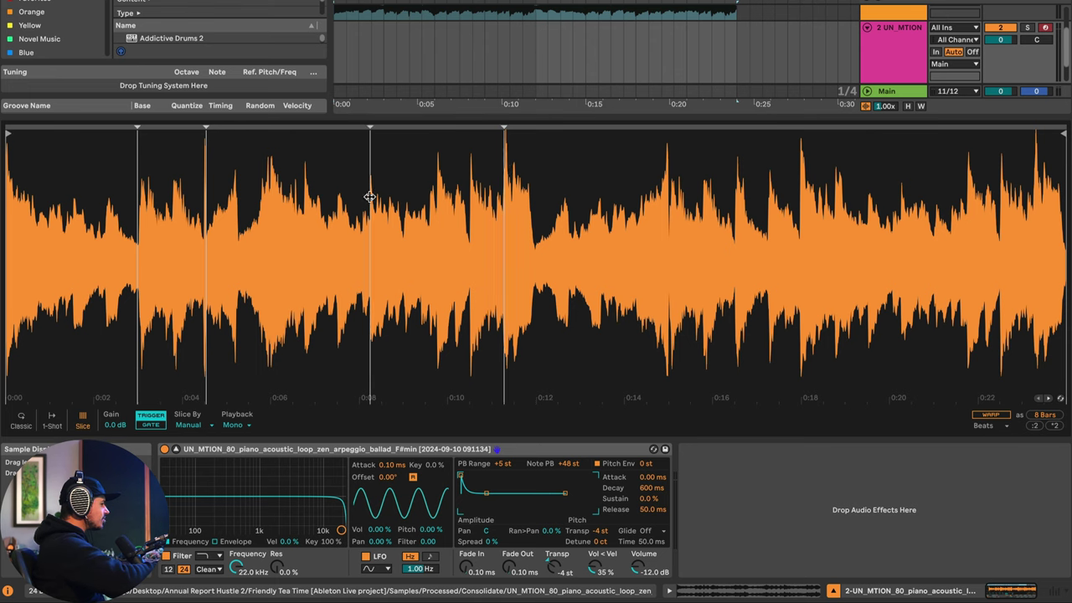
pyautogui.click(571, 220)
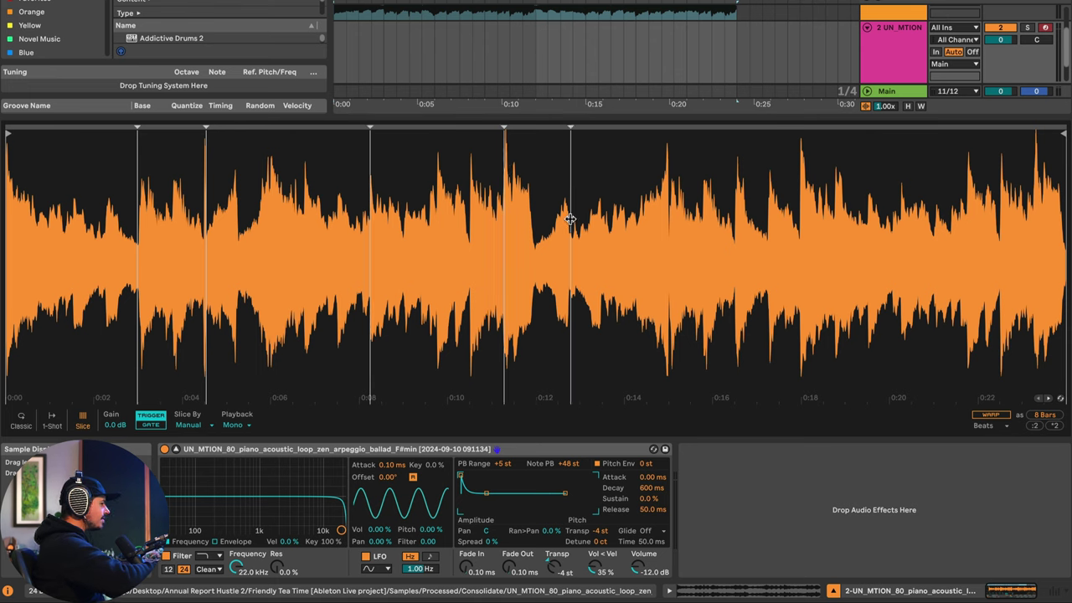
pyautogui.click(734, 208)
pyautogui.click(868, 207)
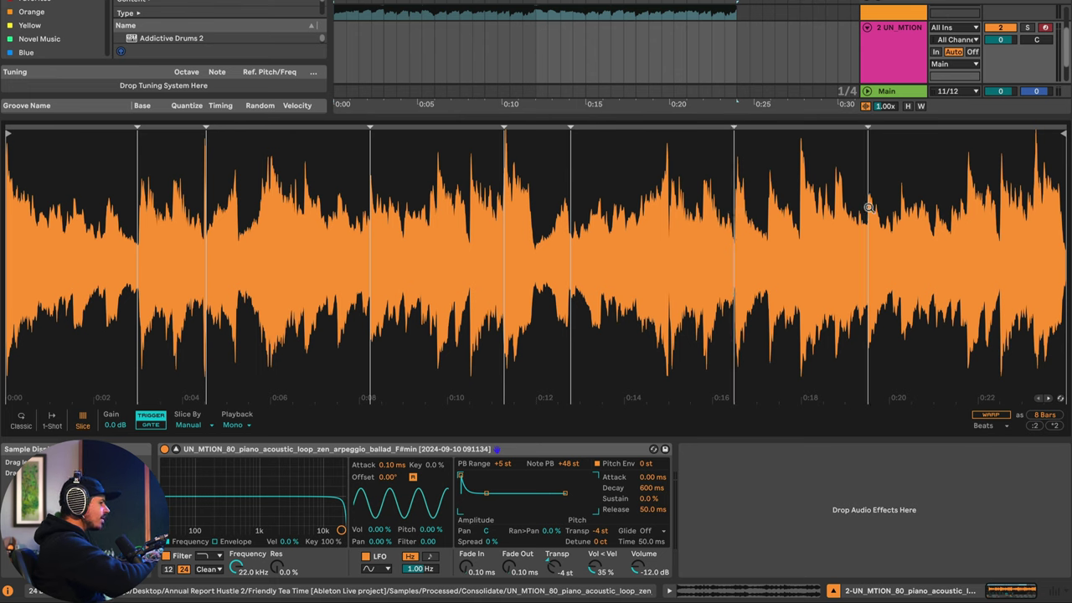
pyautogui.click(966, 184)
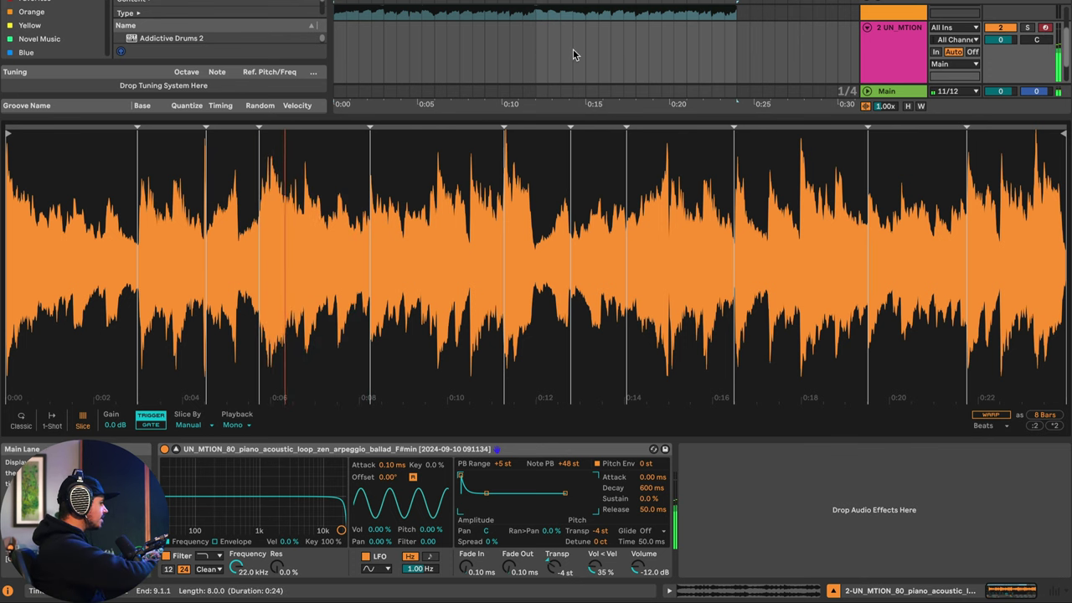
# Move the slice marker just before 0:06 back to about 5.3 seconds, and nudge the first marker onto its note attack.
pyautogui.moveTo(259, 127); pyautogui.dragTo(240, 127)
pyautogui.click(238, 127)
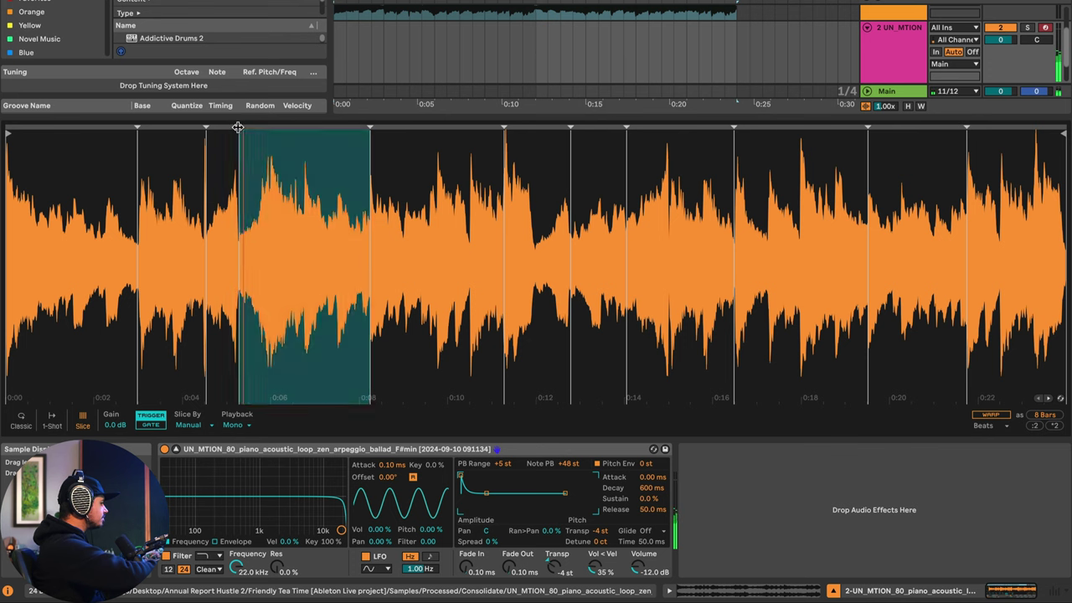
pyautogui.click(238, 128)
pyautogui.click(238, 128)
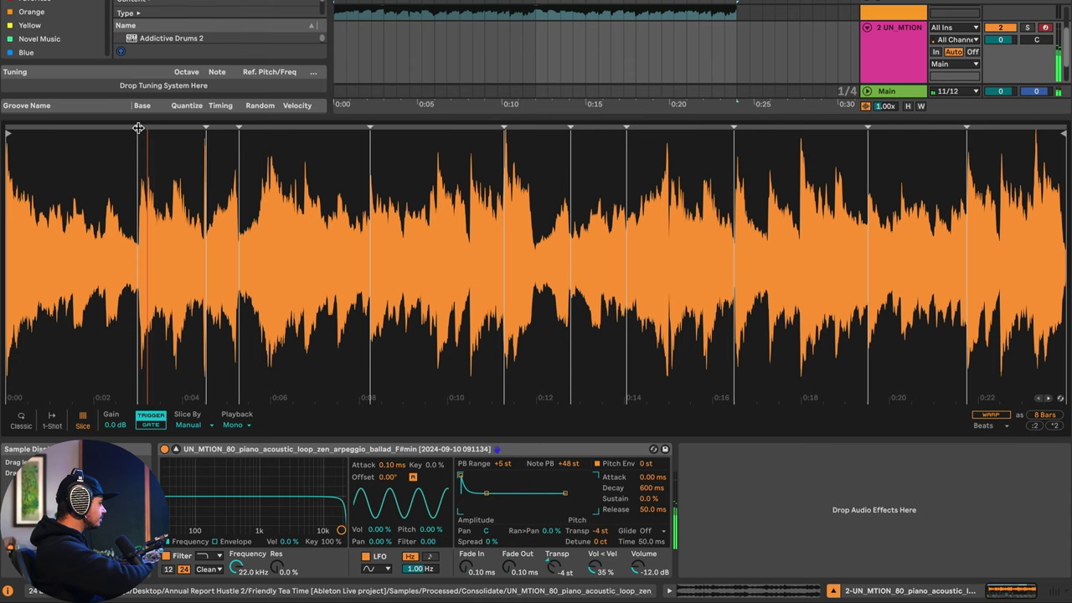
pyautogui.moveTo(138, 127); pyautogui.dragTo(140, 128)
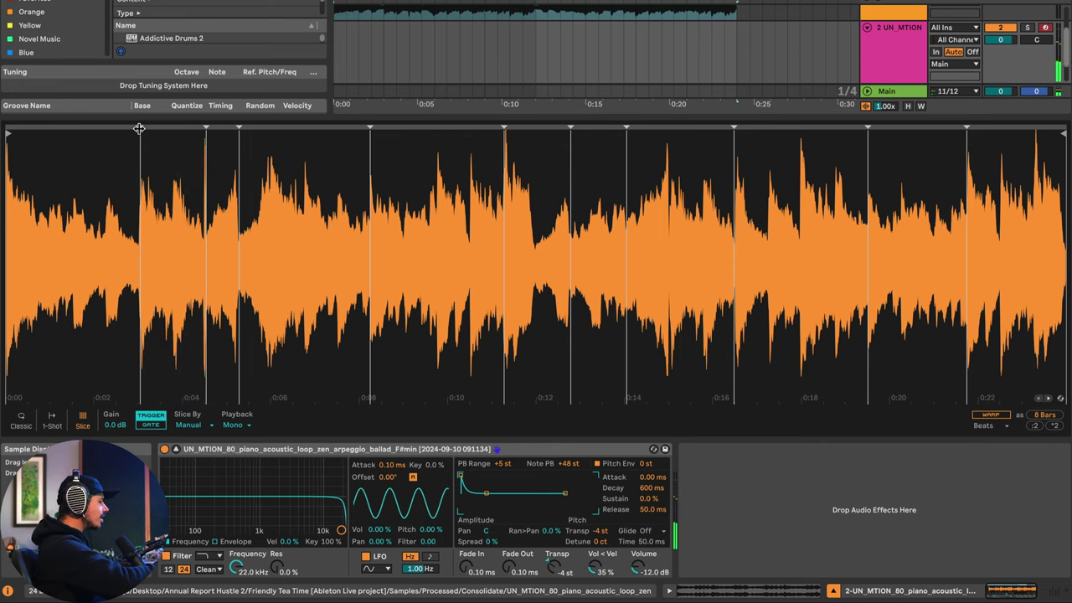
# Record a MIDI performance of the piano slices on the sampler track, starting at bar 9.
pyautogui.scroll(2, 390, 38)
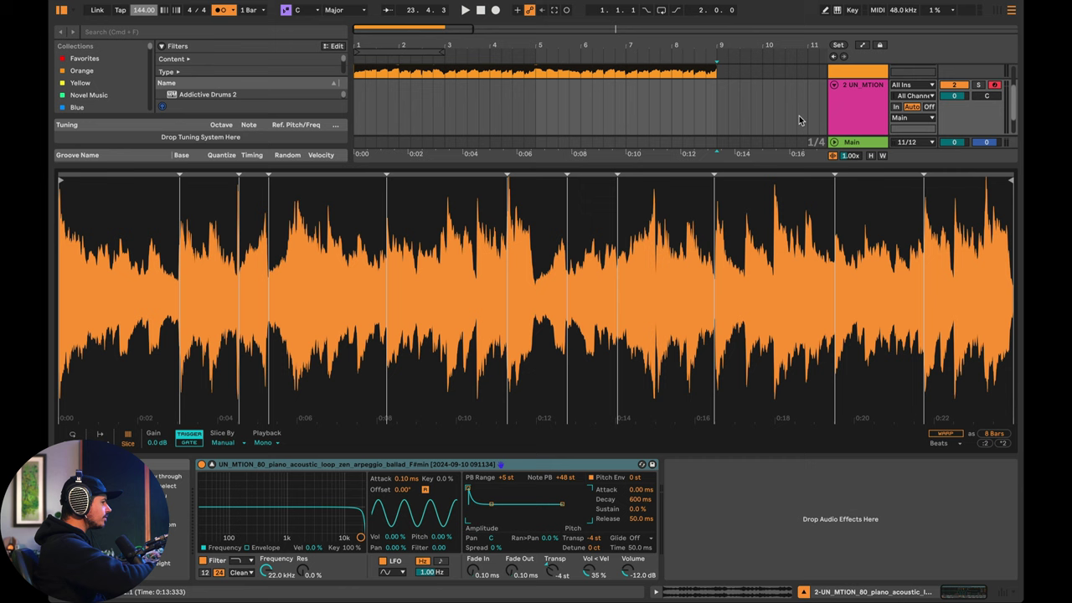
pyautogui.click(495, 10)
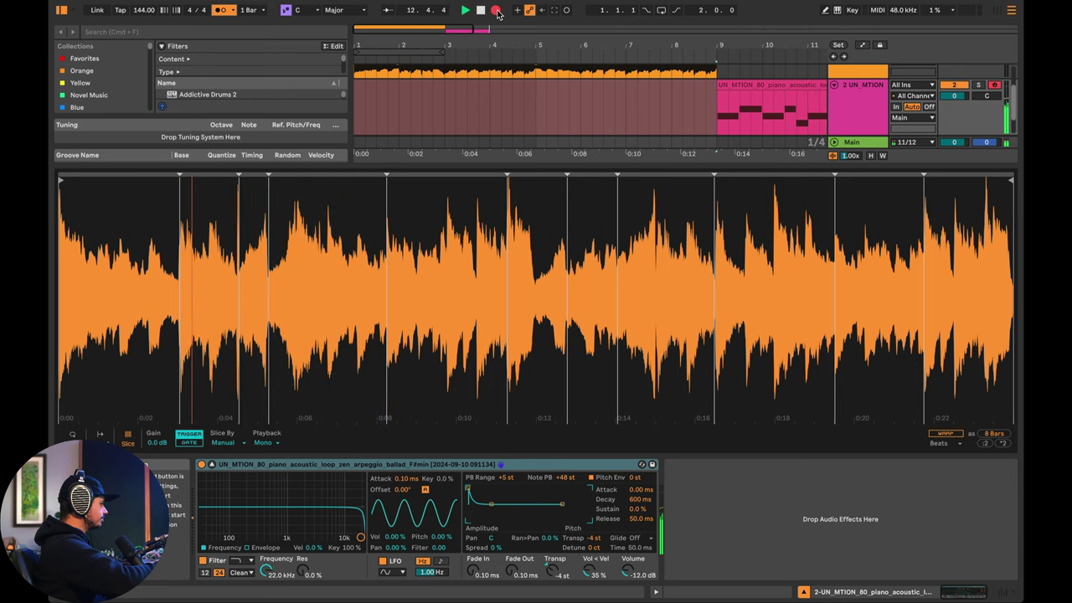
pyautogui.press('space')
# Move the recorded MIDI clips on the sampler track to start at bar 33.
pyautogui.hscroll(5, 708, 94)
pyautogui.scroll(1, 707, 94)
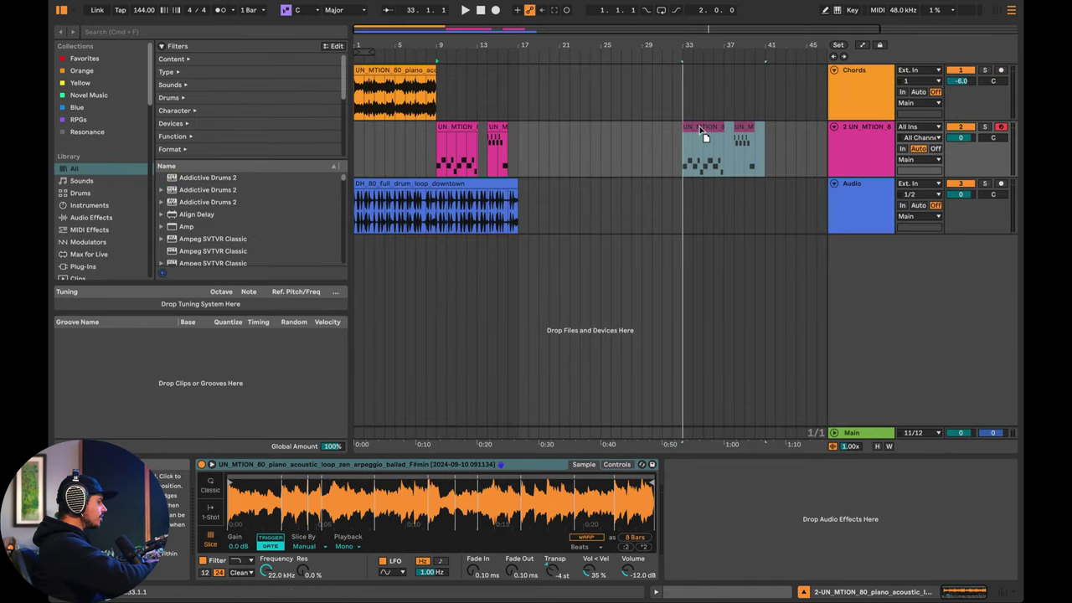
pyautogui.hotkey('ctrl', 'z')
# Open the drum loop clip, play it from its start, and set its pitch to +14 semitones.
pyautogui.click(380, 183)
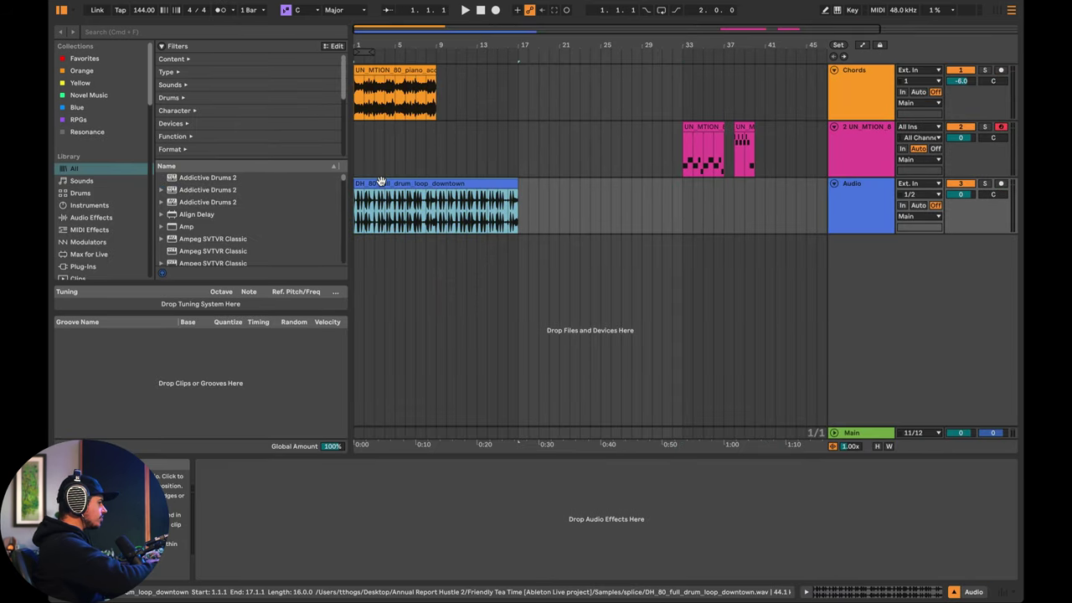
pyautogui.doubleClick(380, 183)
pyautogui.scroll(3, 490, 228)
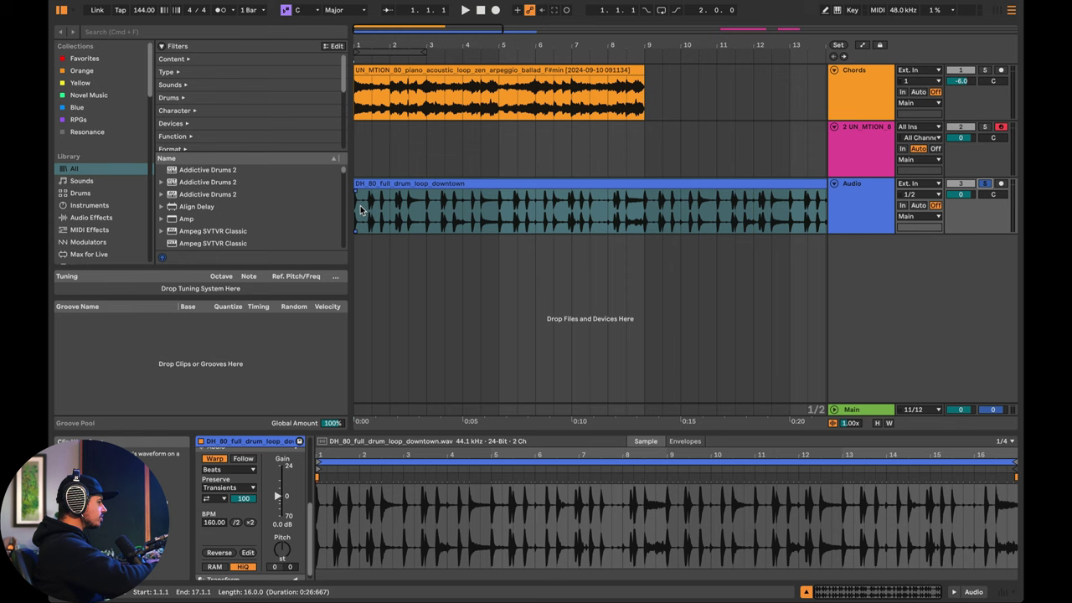
pyautogui.click(360, 210)
pyautogui.press('space')
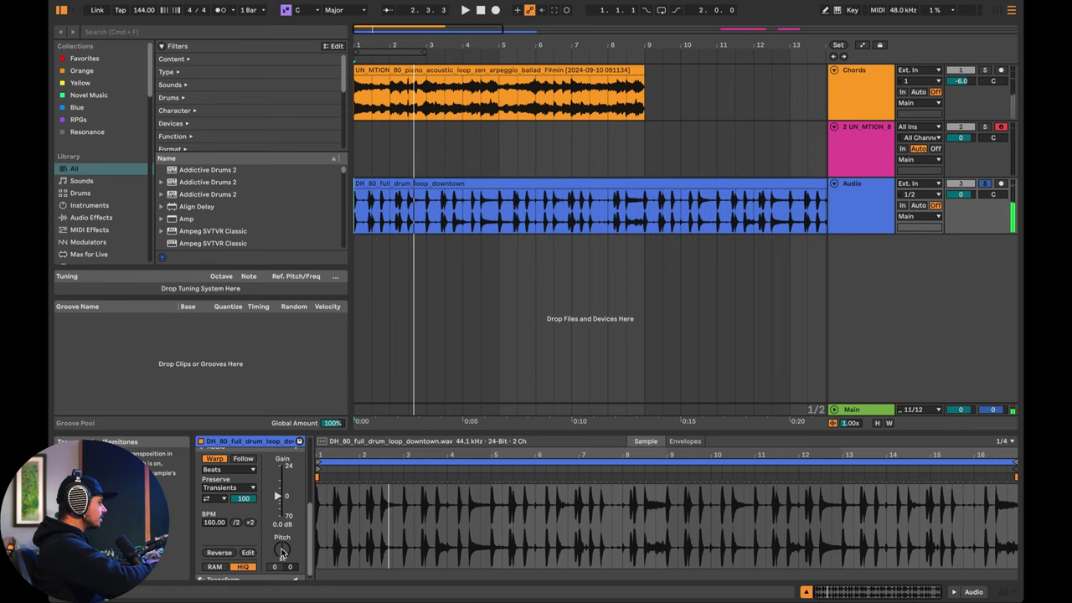
pyautogui.moveTo(282, 552); pyautogui.dragTo(282, 525)
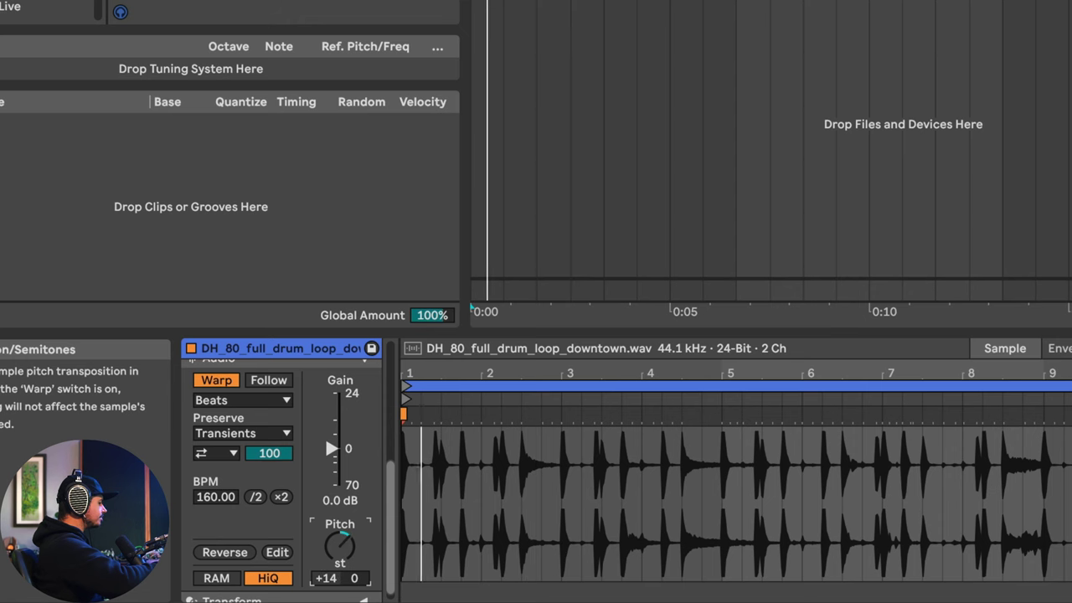
# Set the drum loop clip's pitch to +12 semitones and audition it.
pyautogui.moveTo(339, 546); pyautogui.dragTo(339, 555)
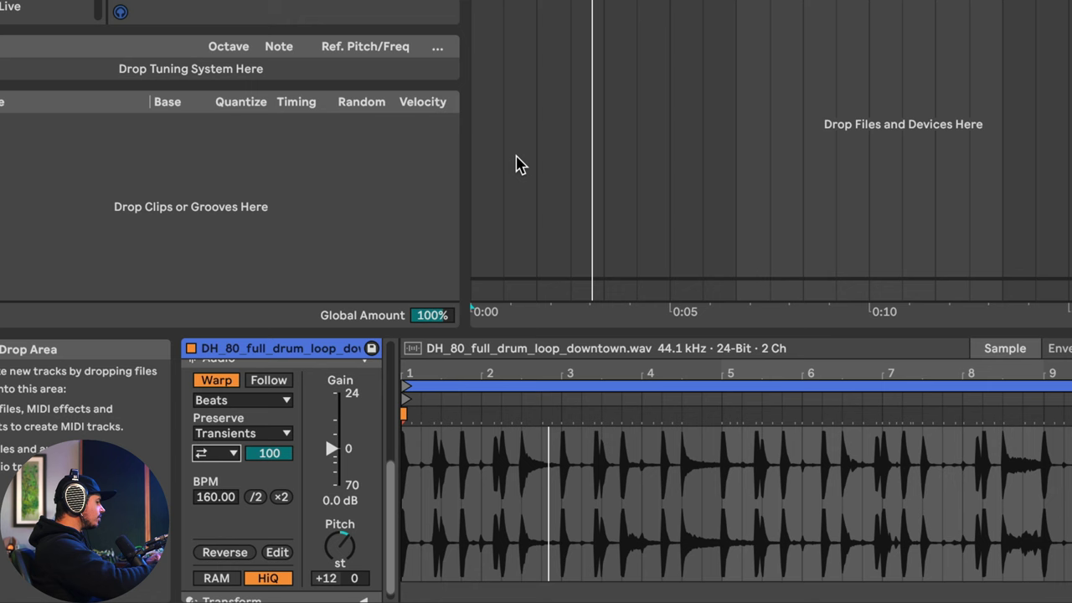
pyautogui.press('space')
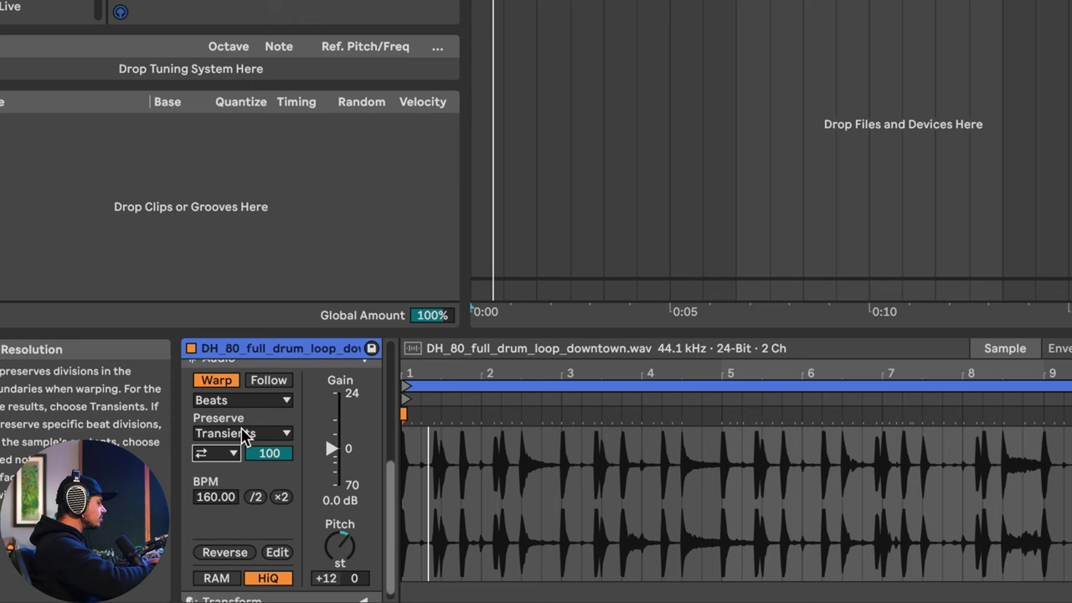
# Turn off transient looping for the warped drum loop clip and set its transient envelope to 64.
pyautogui.click(246, 434)
pyautogui.click(244, 433)
pyautogui.click(220, 457)
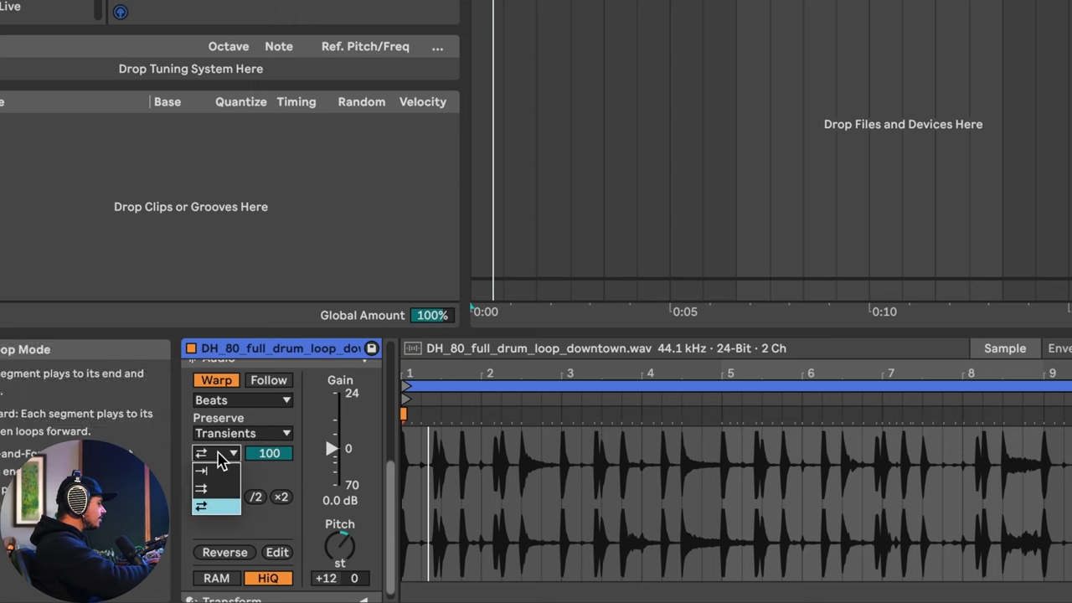
pyautogui.click(217, 473)
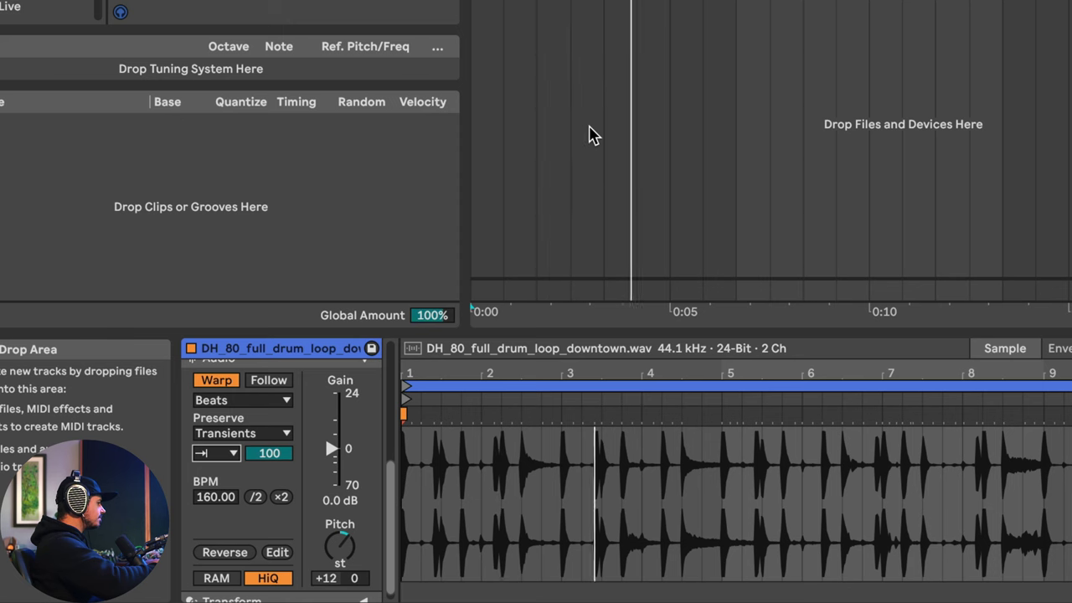
pyautogui.click(269, 453)
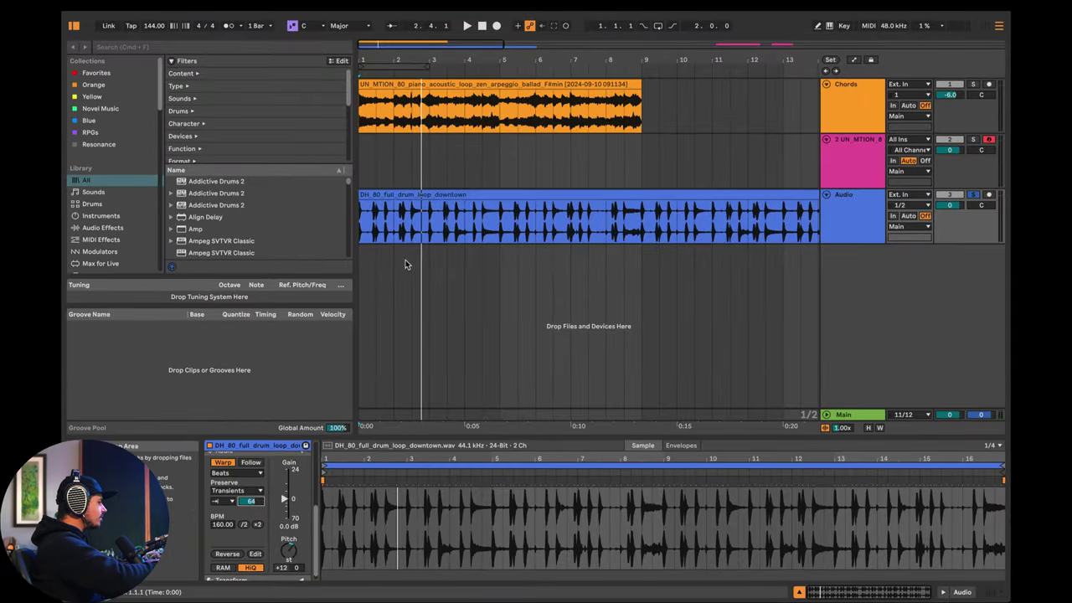
# Consolidate the 16-bar drum loop clip on the Audio track into a new audio file.
pyautogui.click(413, 194)
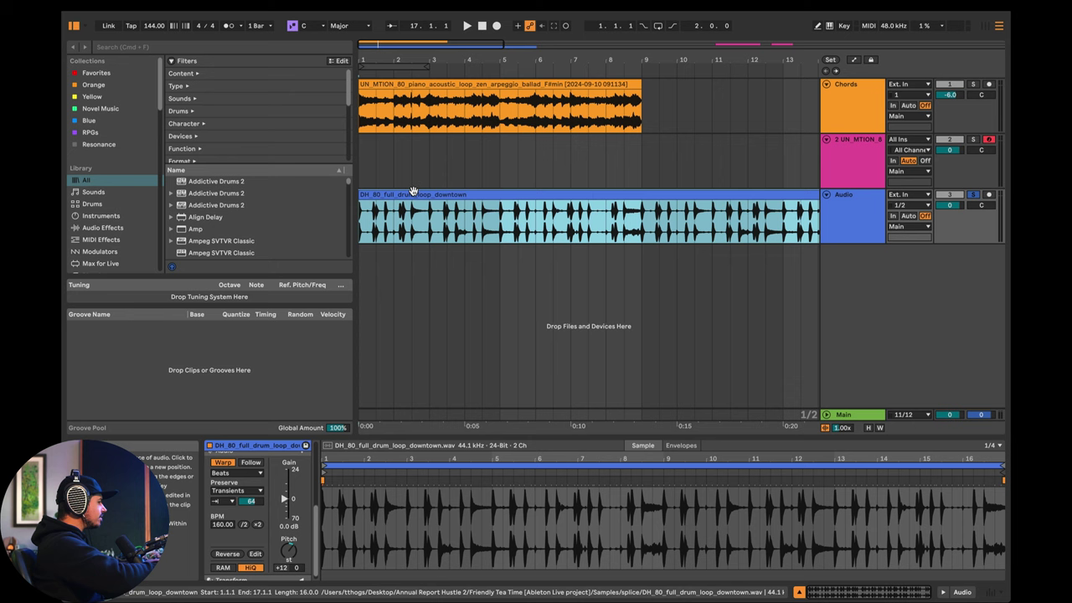
pyautogui.rightClick(413, 194)
pyautogui.click(468, 304)
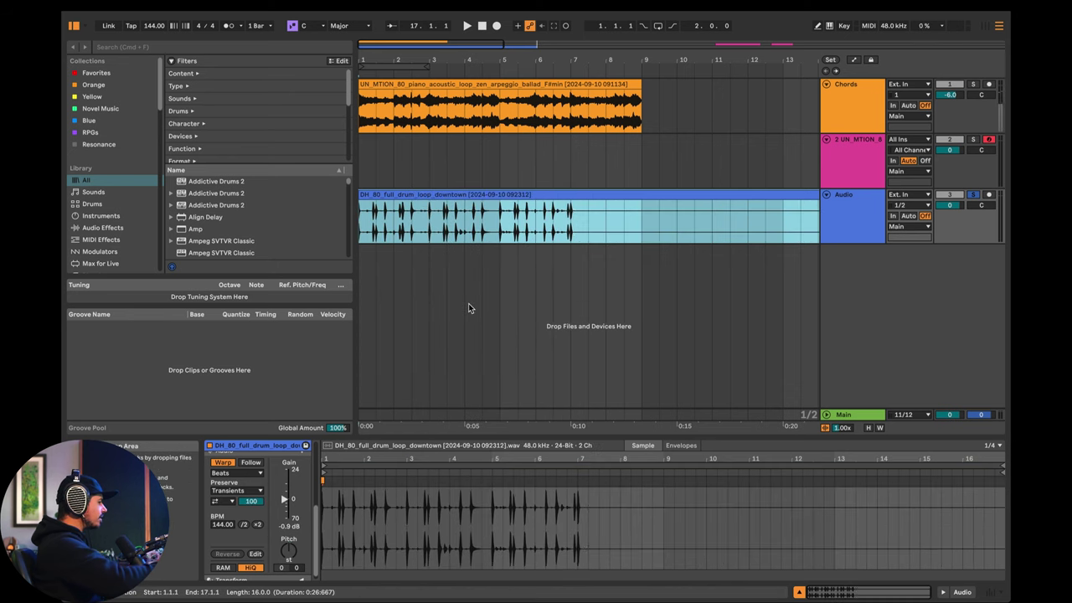
# Insert a MIDI track below the Audio track and load the consolidated drum loop into a sampler on it.
pyautogui.scroll(-4, 445, 214)
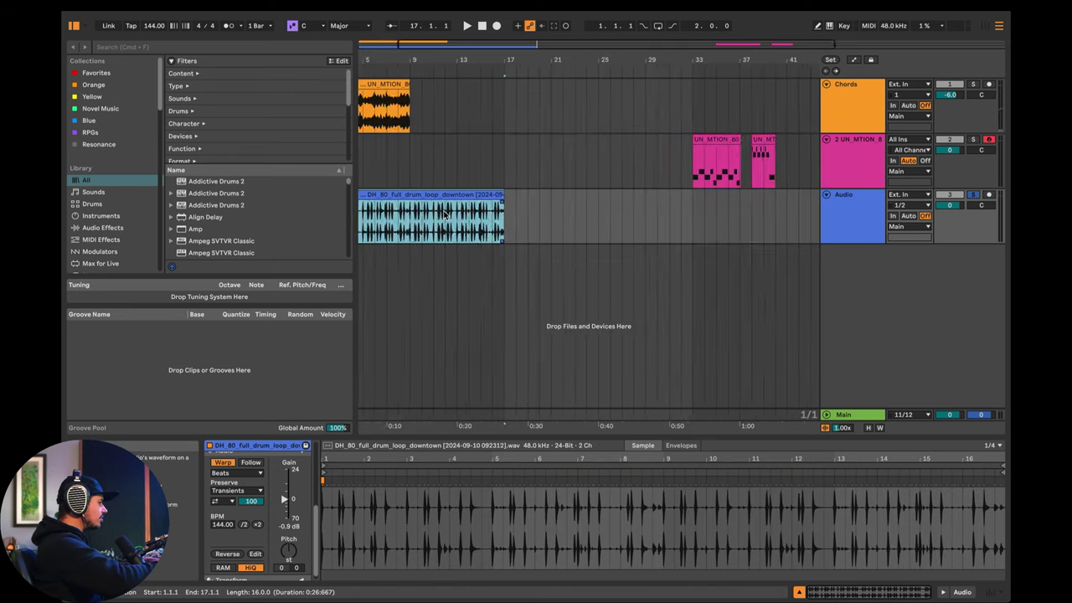
pyautogui.scroll(3, 412, 196)
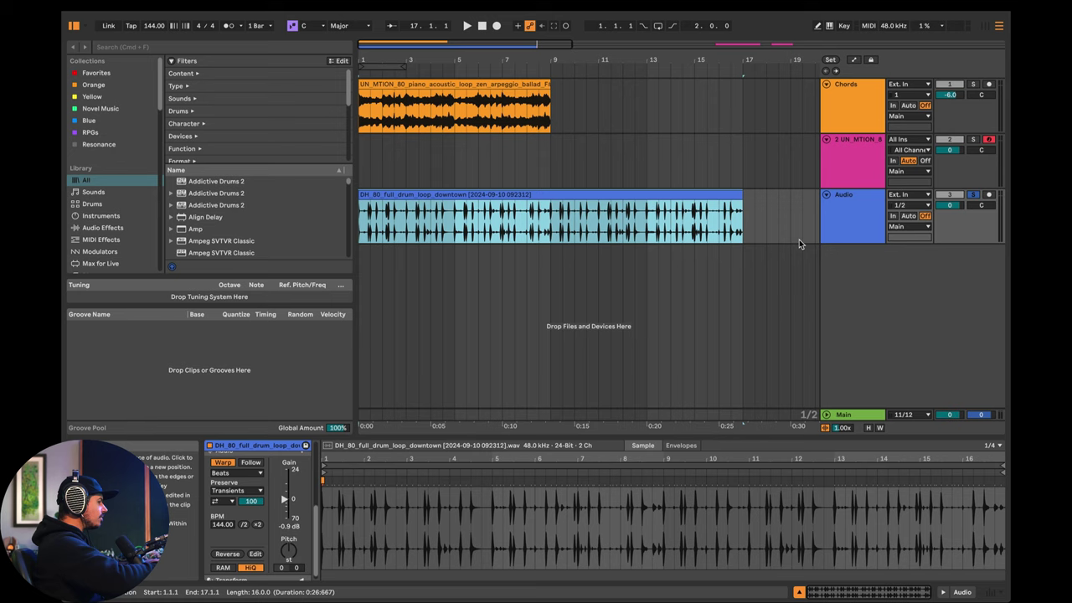
pyautogui.click(835, 222)
pyautogui.rightClick(834, 222)
pyautogui.click(884, 336)
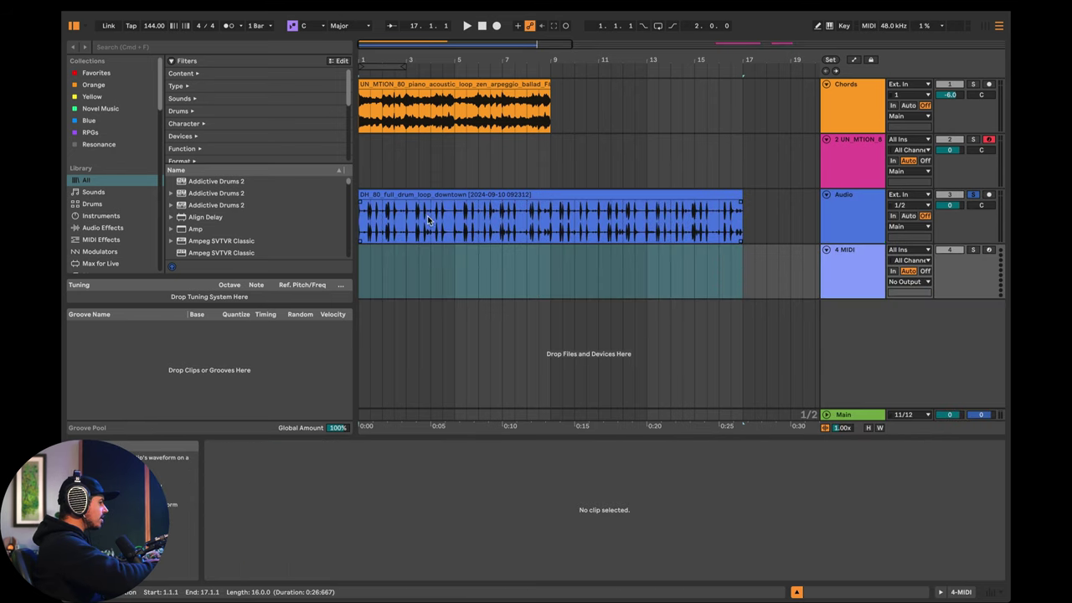
pyautogui.moveTo(503, 196); pyautogui.dragTo(369, 484)
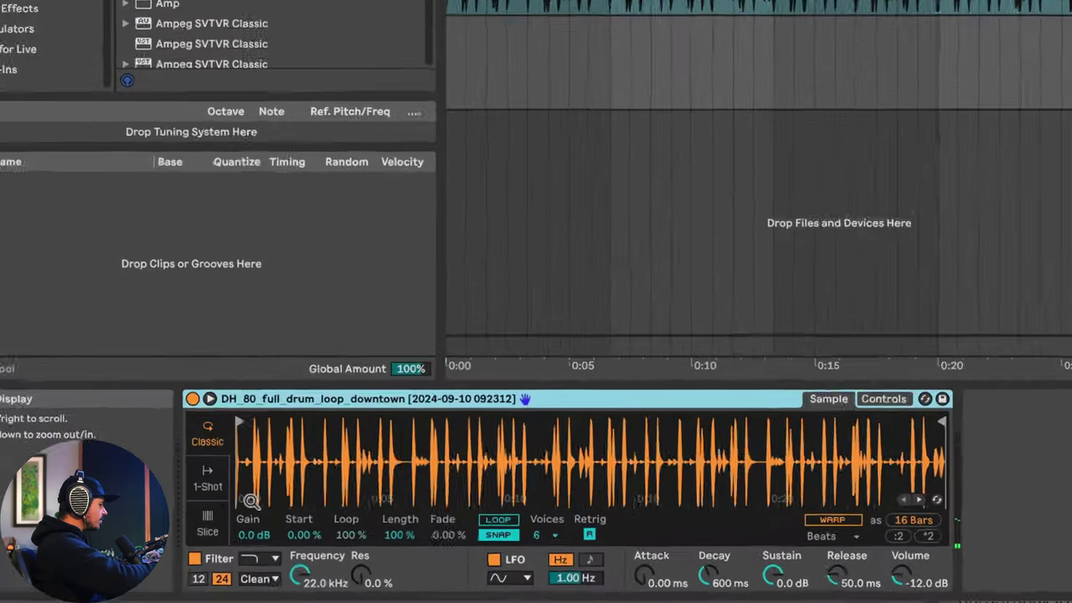
# Switch the drum loop's sampler to Slice mode and slice the sample by Beat.
pyautogui.click(218, 544)
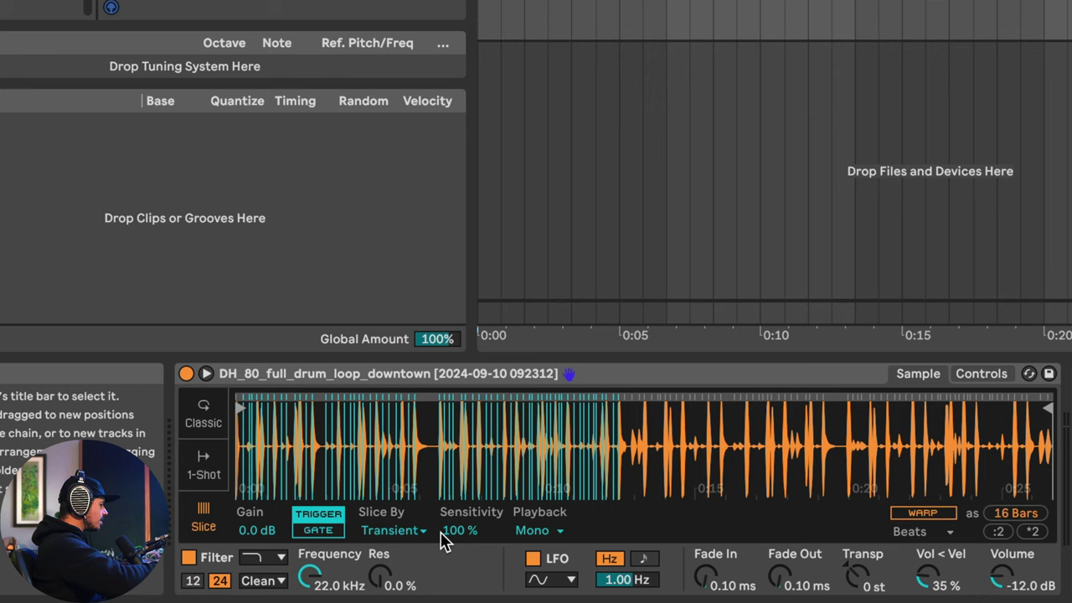
pyautogui.click(393, 531)
pyautogui.click(402, 568)
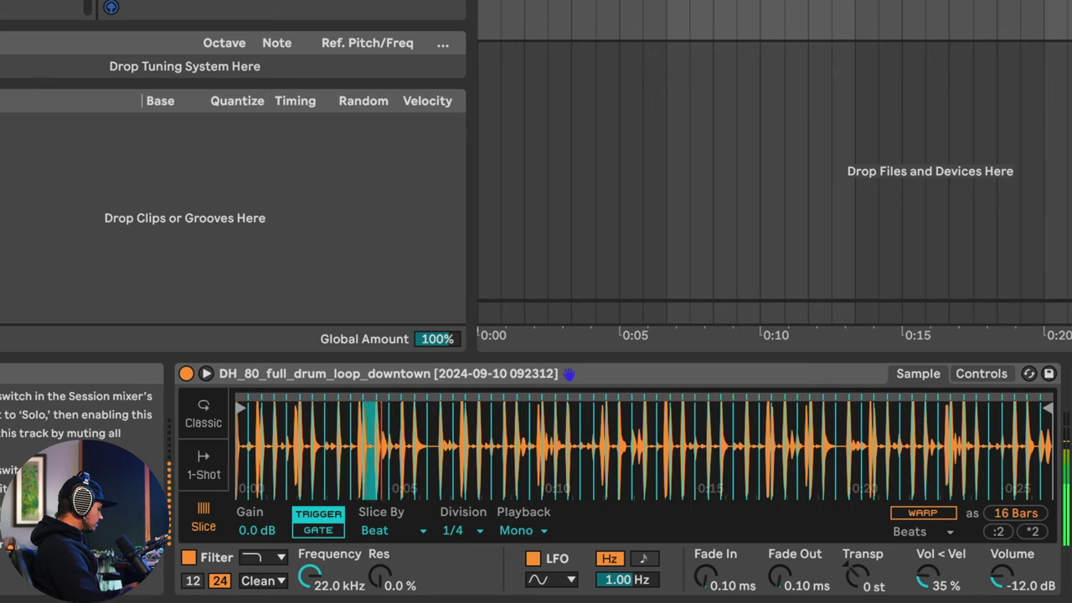
# Try a 1/2 slice division on the drum loop, return it to 1/4, and set the slice triggering to Gate.
pyautogui.click(456, 530)
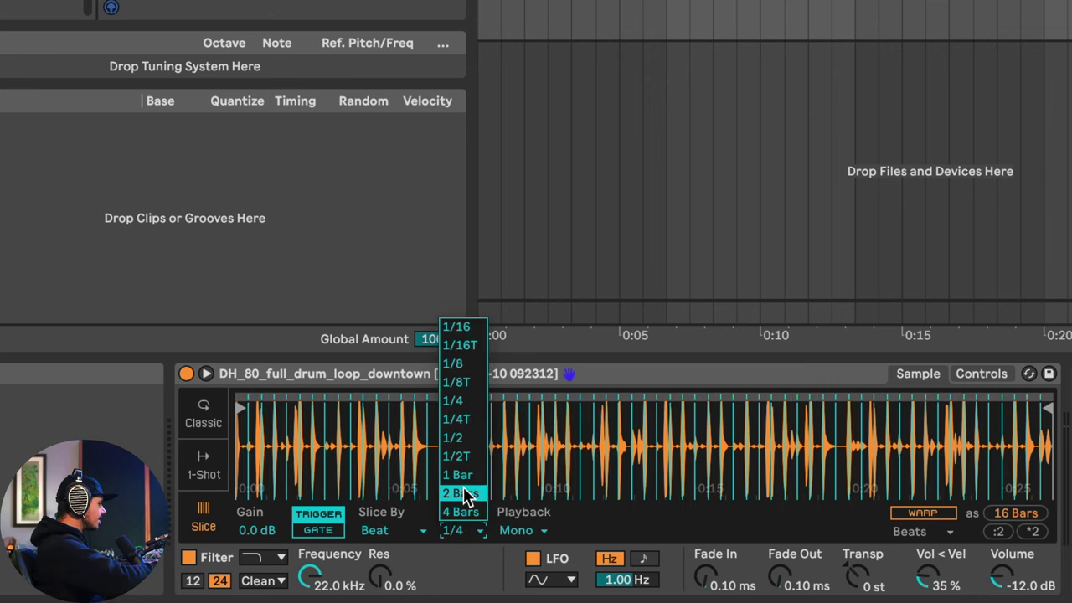
pyautogui.click(473, 439)
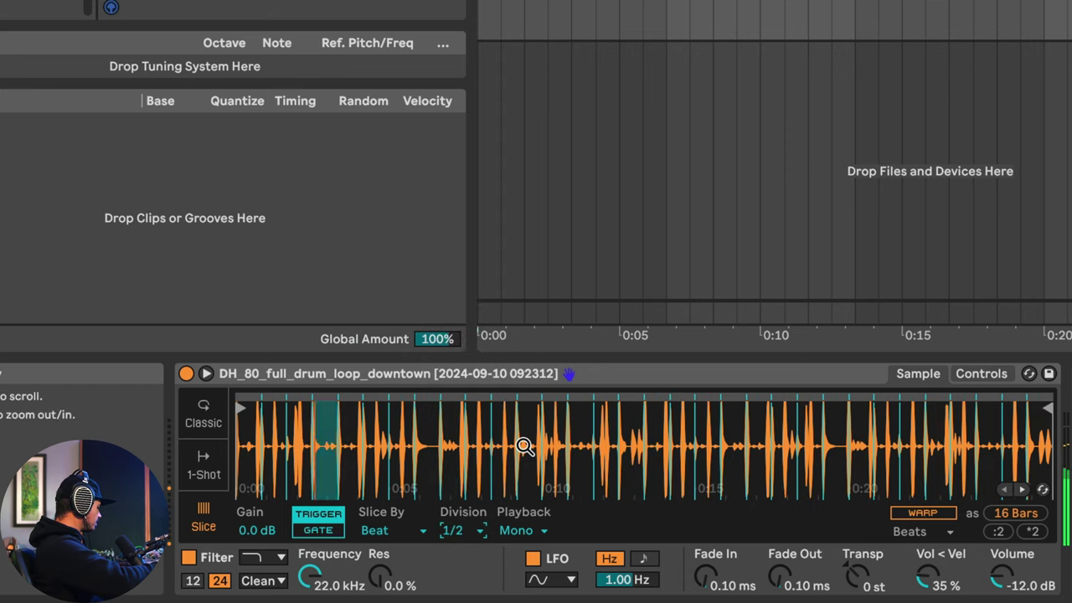
pyautogui.click(459, 530)
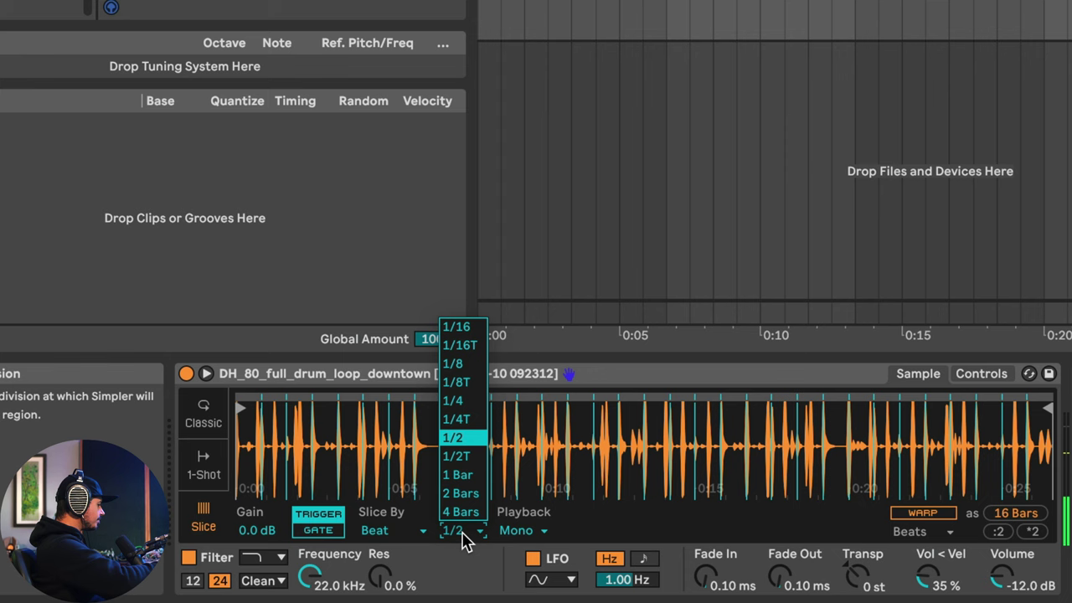
pyautogui.click(474, 403)
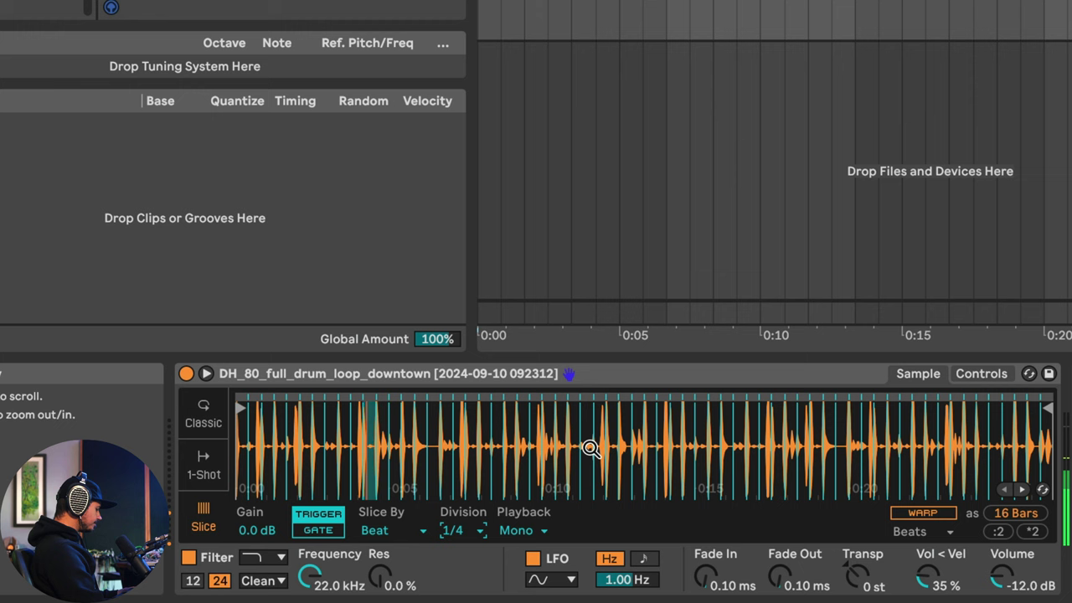
pyautogui.click(332, 530)
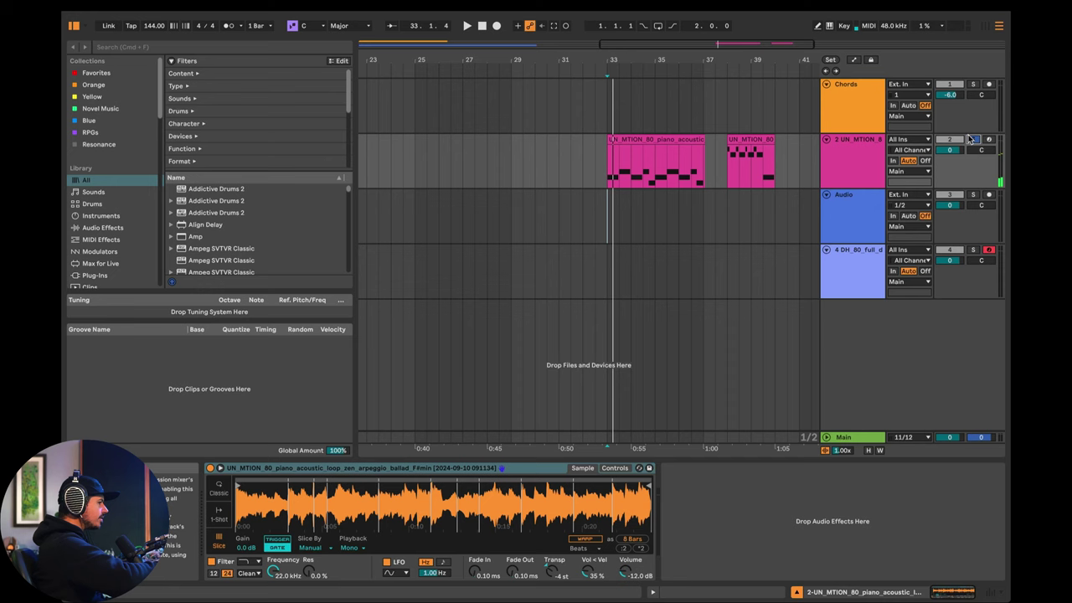
# Loop bars 33 to 37 and play the piano part from bar 33 while trying out the drum slices.
pyautogui.moveTo(608, 123); pyautogui.dragTo(705, 121)
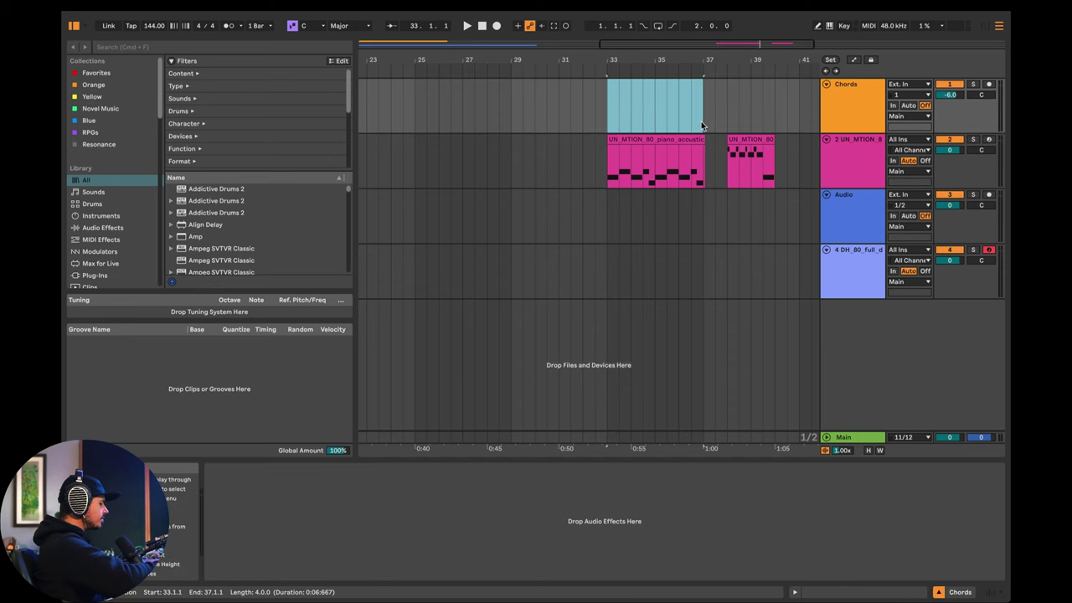
pyautogui.press('super+l')
pyautogui.click(613, 260)
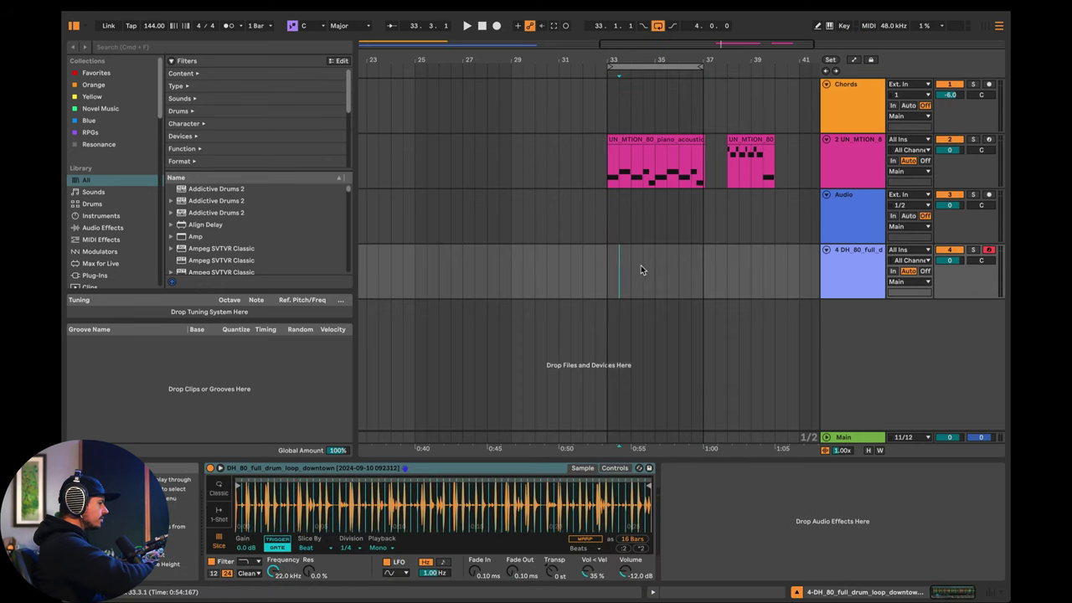
pyautogui.press('space')
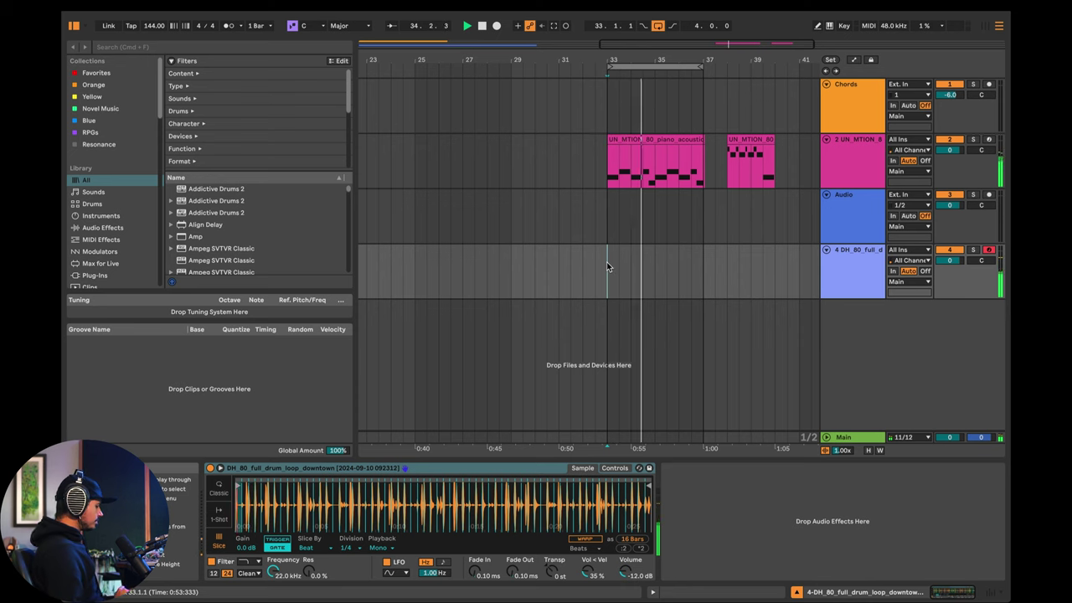
pyautogui.press('space')
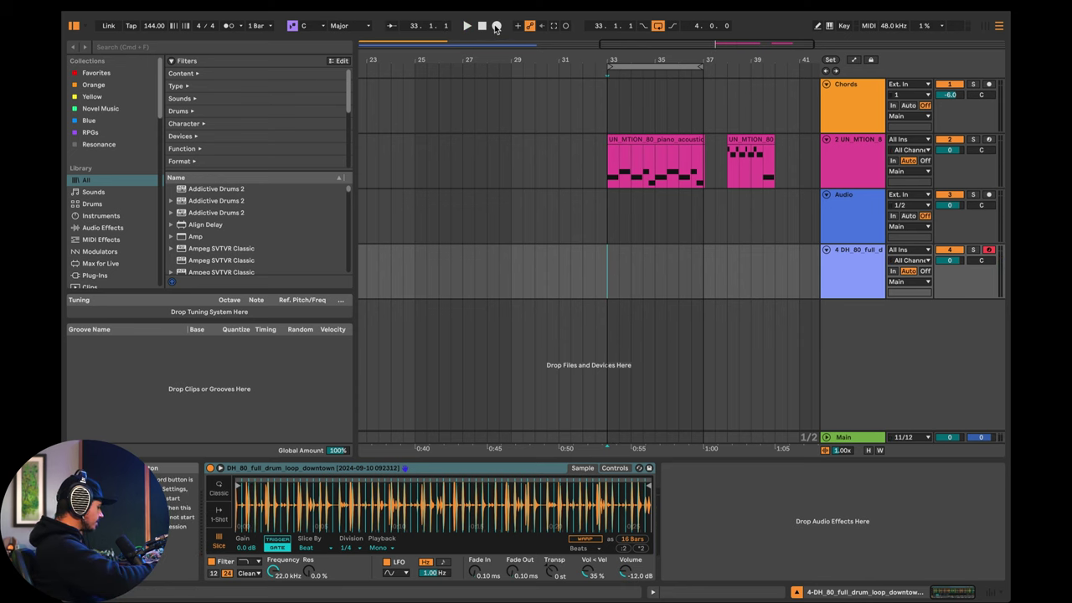
# Record a MIDI performance of the drum slices on the drum sampler track, starting at bar 33.
pyautogui.click(495, 26)
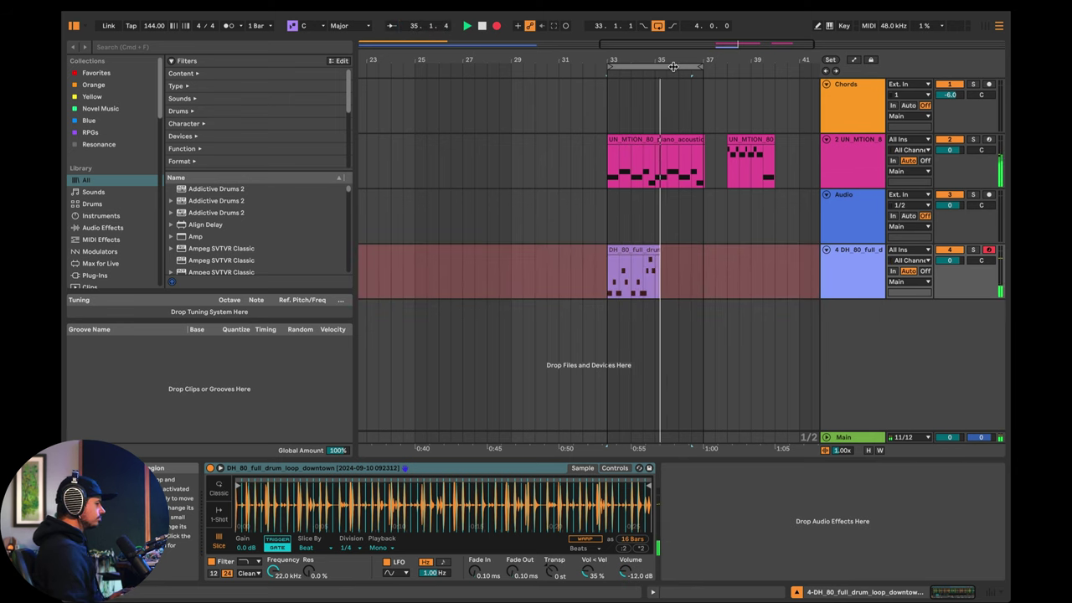
pyautogui.press('space')
pyautogui.click(658, 244)
pyautogui.click(649, 229)
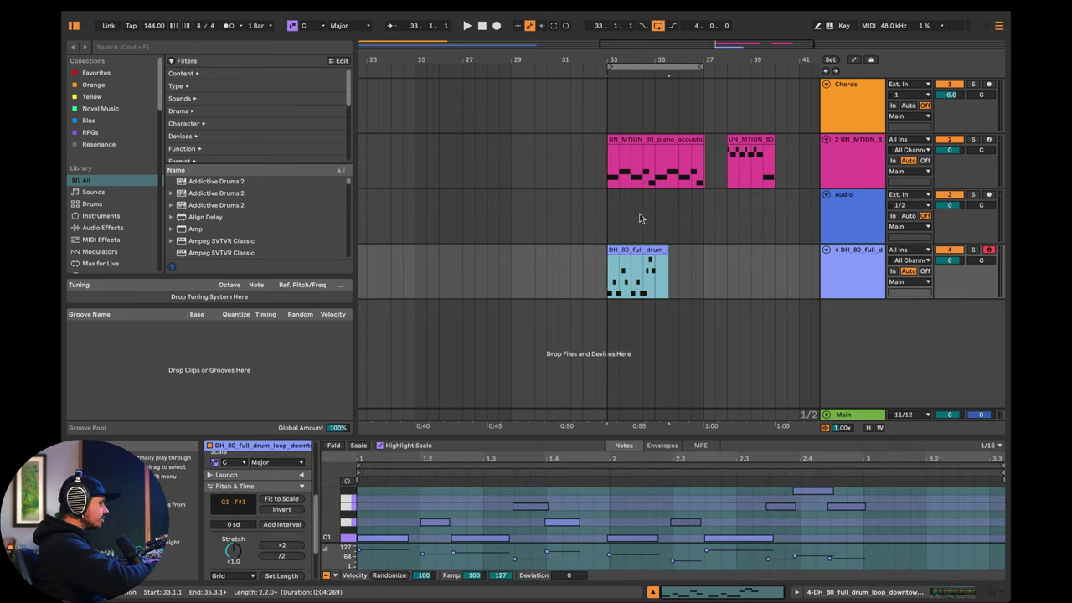
# Trim the recorded drum clip to end at bar 35, duplicate it up to bar 37, and play from bar 33.
pyautogui.click(676, 256)
pyautogui.moveTo(668, 251); pyautogui.dragTo(652, 251)
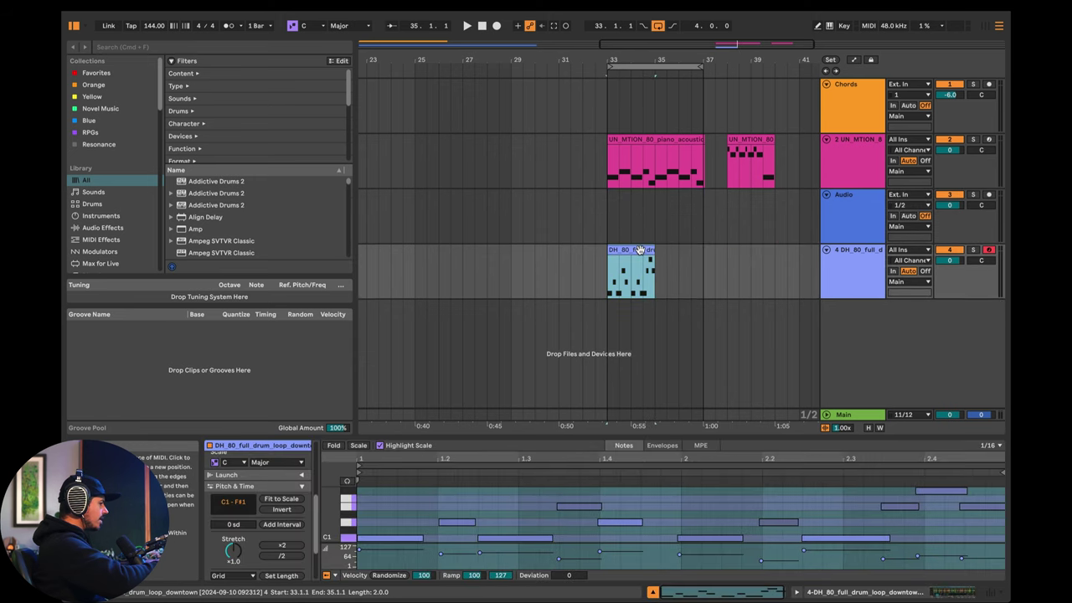
pyautogui.press('super+d')
pyautogui.click(621, 266)
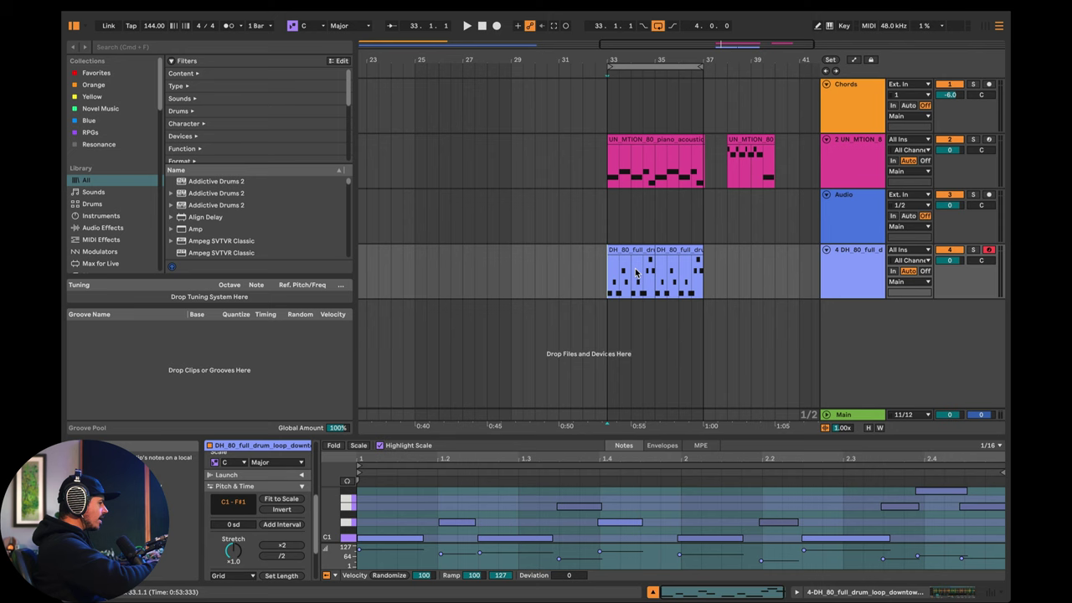
pyautogui.press('space')
# Move the short piano MIDI clip to 44.3.1, and duplicate the piano and drum clips of bars 33–37 to bar 37.
pyautogui.click(729, 272)
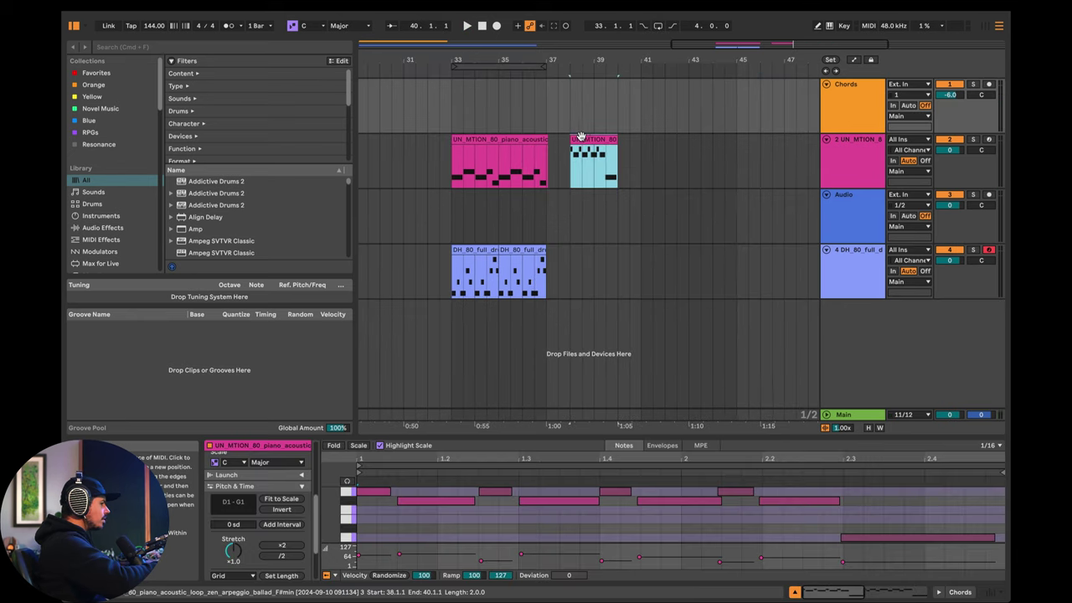
pyautogui.moveTo(581, 137); pyautogui.dragTo(742, 151)
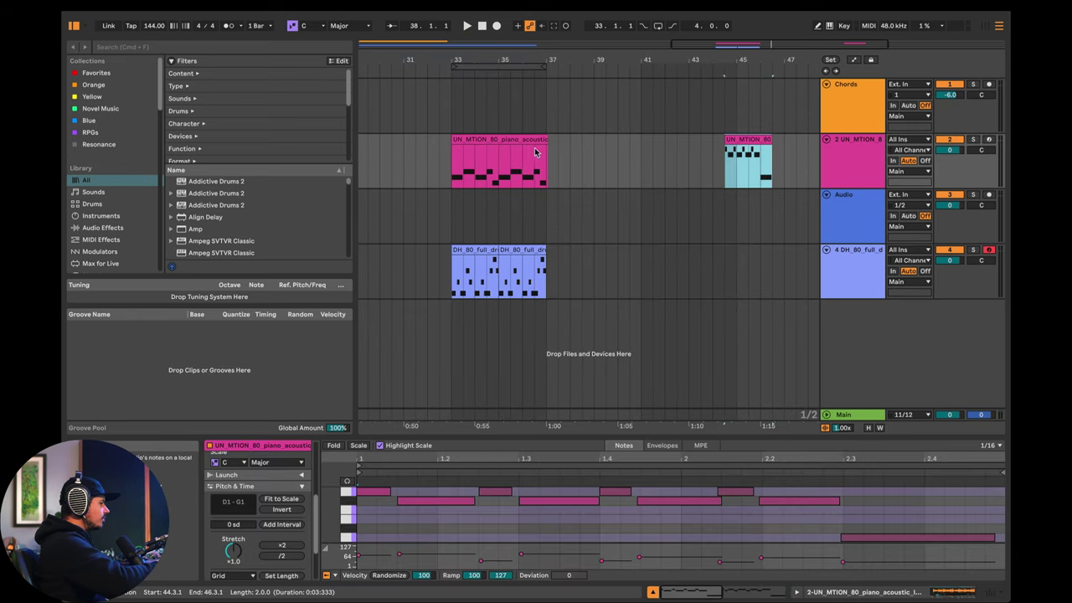
pyautogui.moveTo(453, 282); pyautogui.dragTo(548, 177)
pyautogui.hotkey('ctrl', 'd')
# Play along from bar 37 and overdub extra piano slice notes on the piano sampler track, starting at bar 33.
pyautogui.click(548, 177)
pyautogui.press('space')
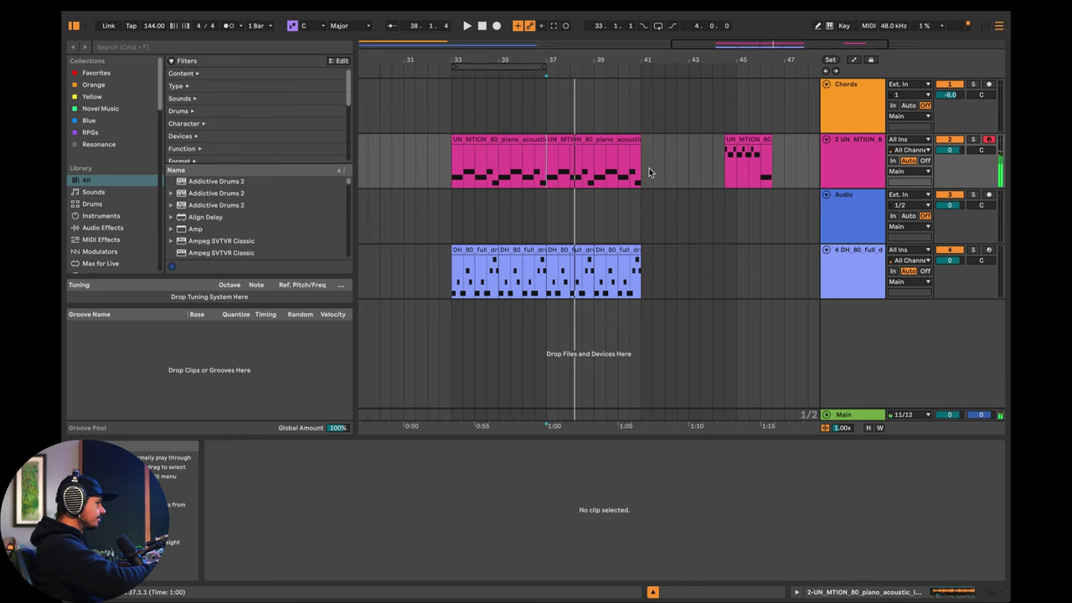
pyautogui.doubleClick(455, 154)
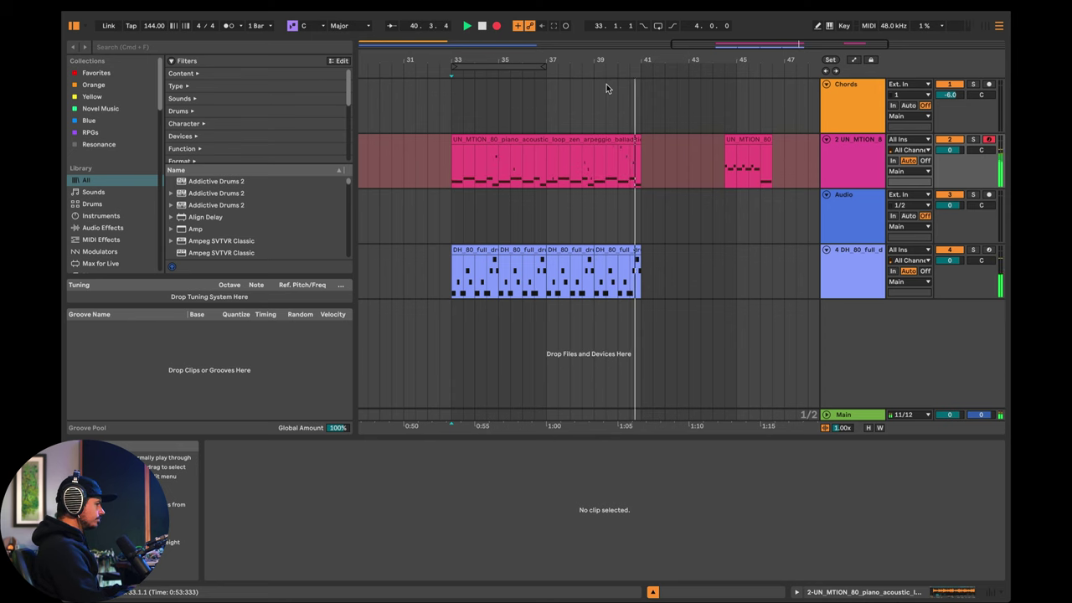
pyautogui.click(551, 143)
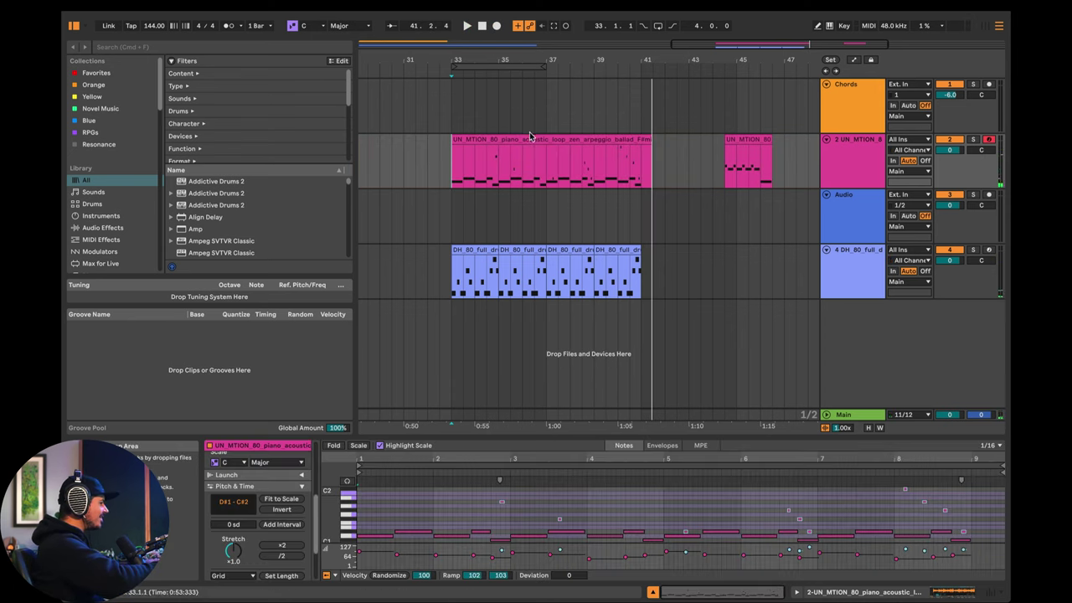
# Select the overdubbed piano clip and its full loop region, and listen to it with the drums.
pyautogui.click(530, 139)
pyautogui.click(647, 467)
pyautogui.click(647, 465)
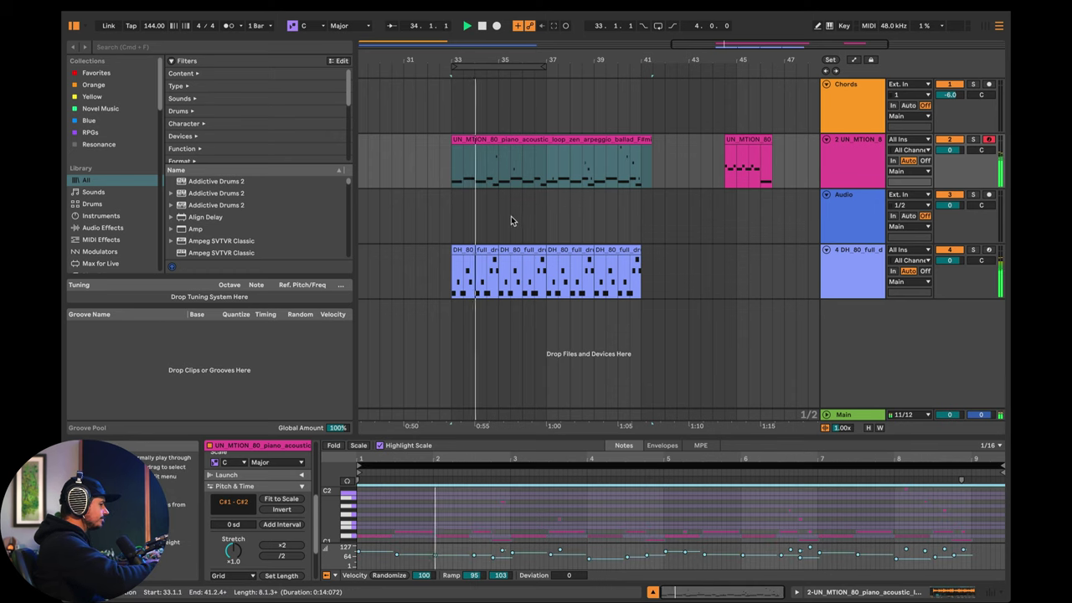
pyautogui.click(487, 221)
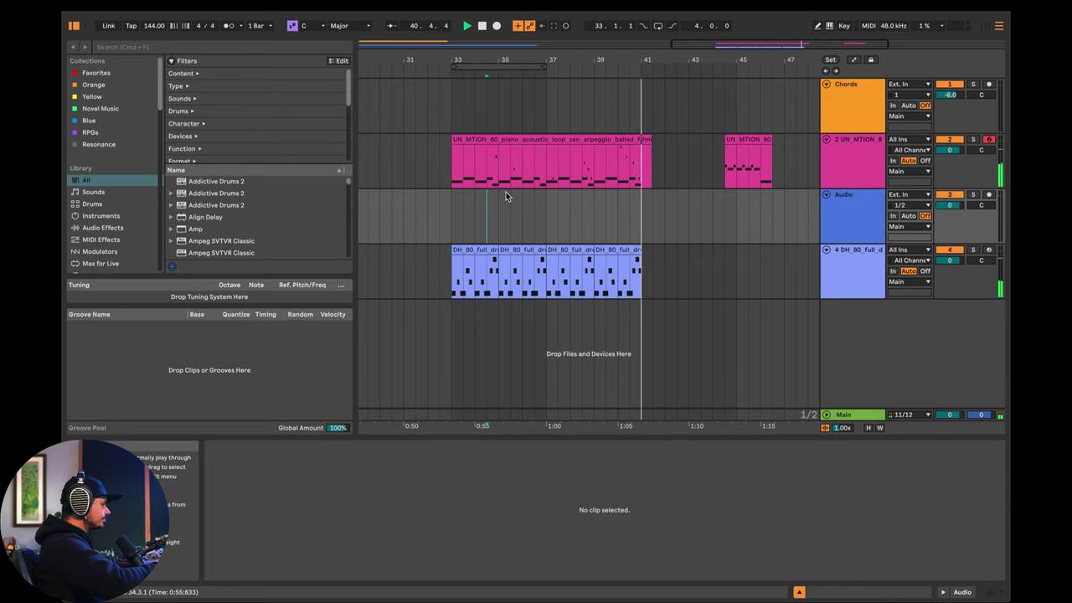
# Stop playback at bar 33 and enlarge the note editor showing the overdubbed piano clip.
pyautogui.click(448, 156)
pyautogui.press('space')
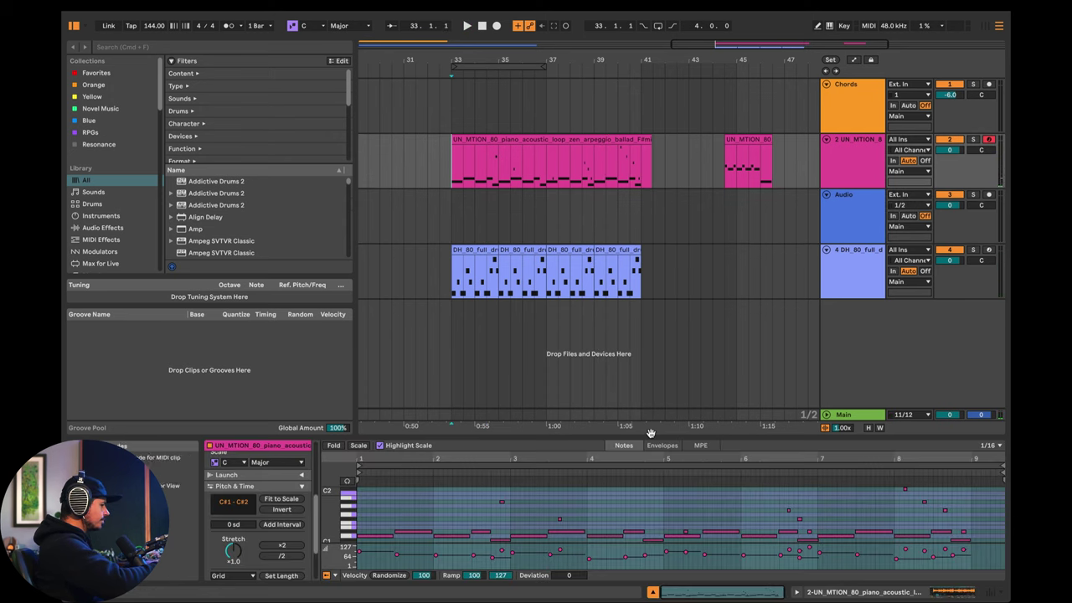
pyautogui.moveTo(650, 436); pyautogui.dragTo(634, 242)
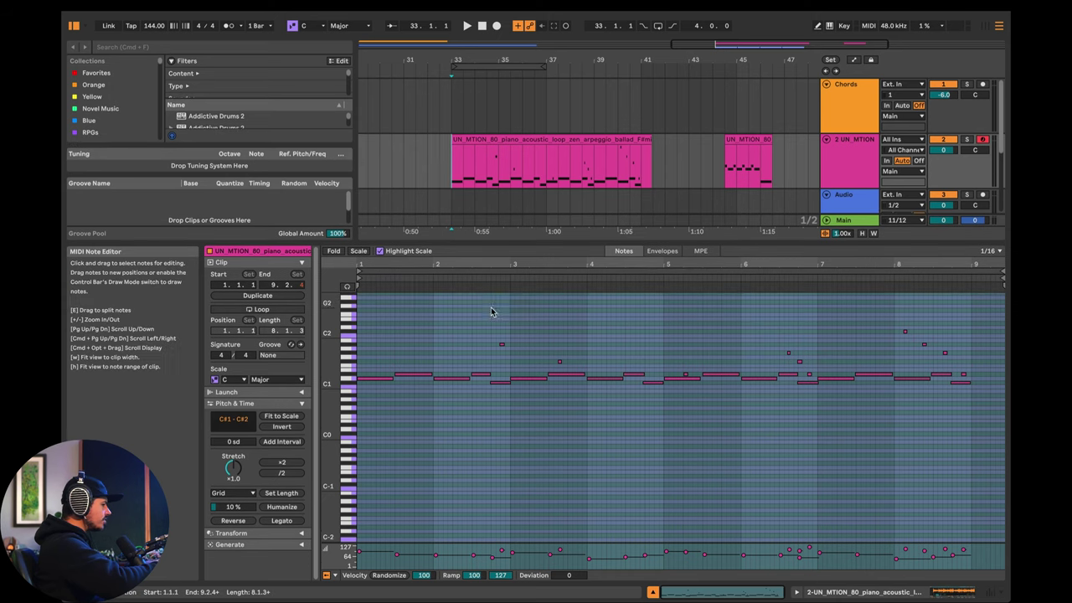
# Select the short overdubbed notes above the main pattern in the piano clip's note editor.
pyautogui.moveTo(485, 309); pyautogui.dragTo(966, 365)
pyautogui.moveTo(815, 369); pyautogui.dragTo(808, 375)
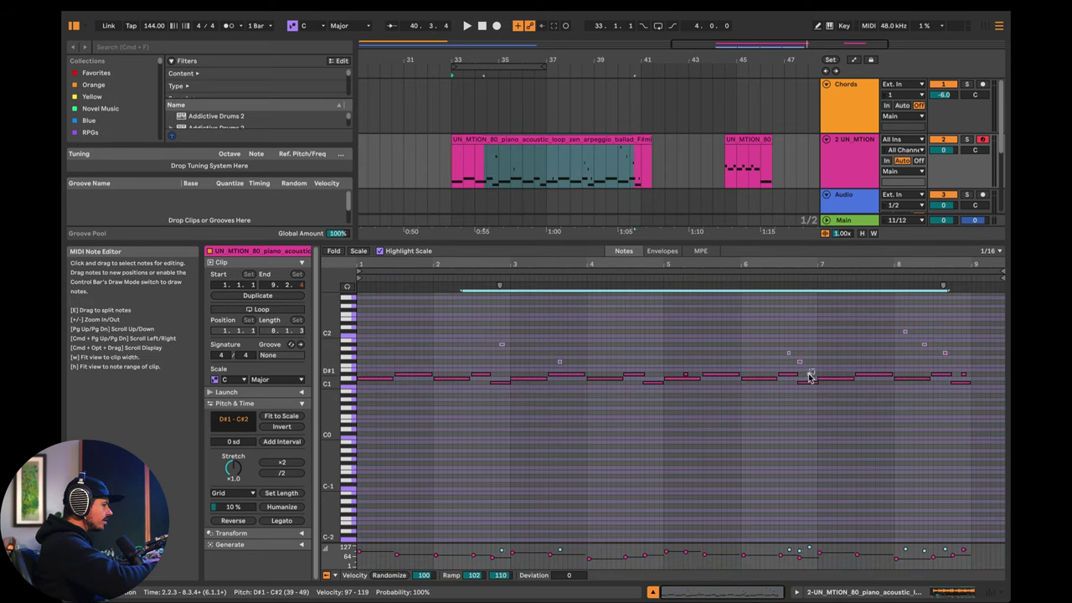
pyautogui.keyDown('shift'); pyautogui.click(963, 374); pyautogui.keyUp('shift')
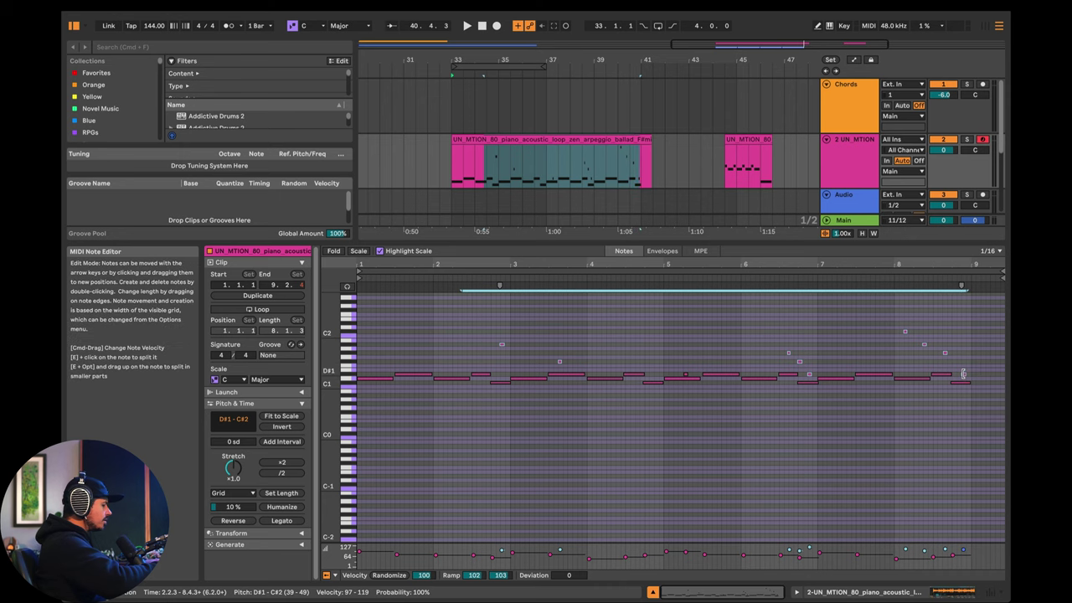
# Switch the piano sampler's playback mode to Poly.
pyautogui.click(507, 166)
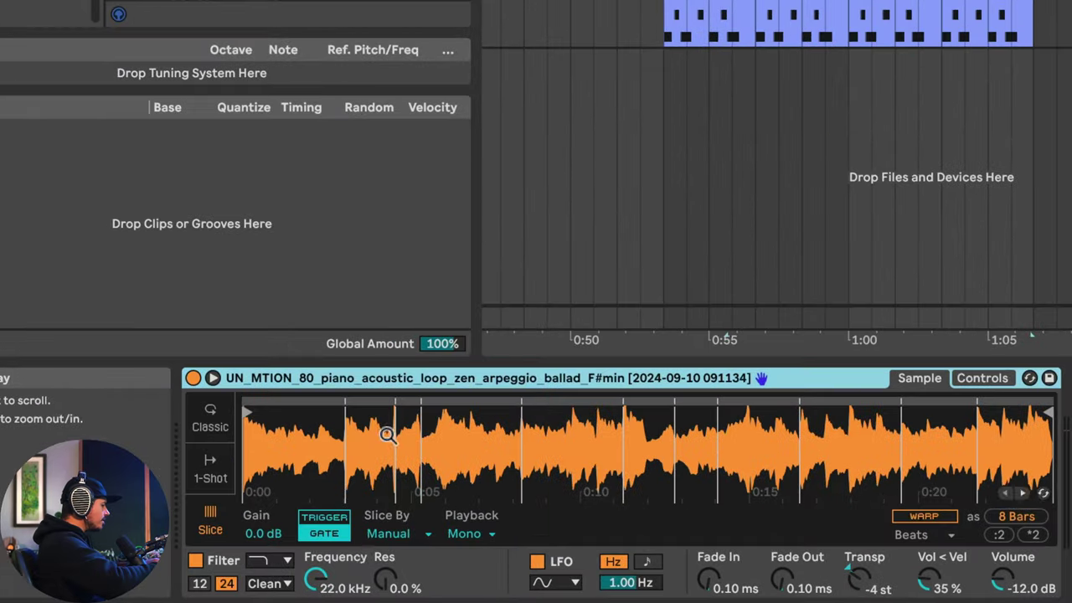
pyautogui.click(466, 534)
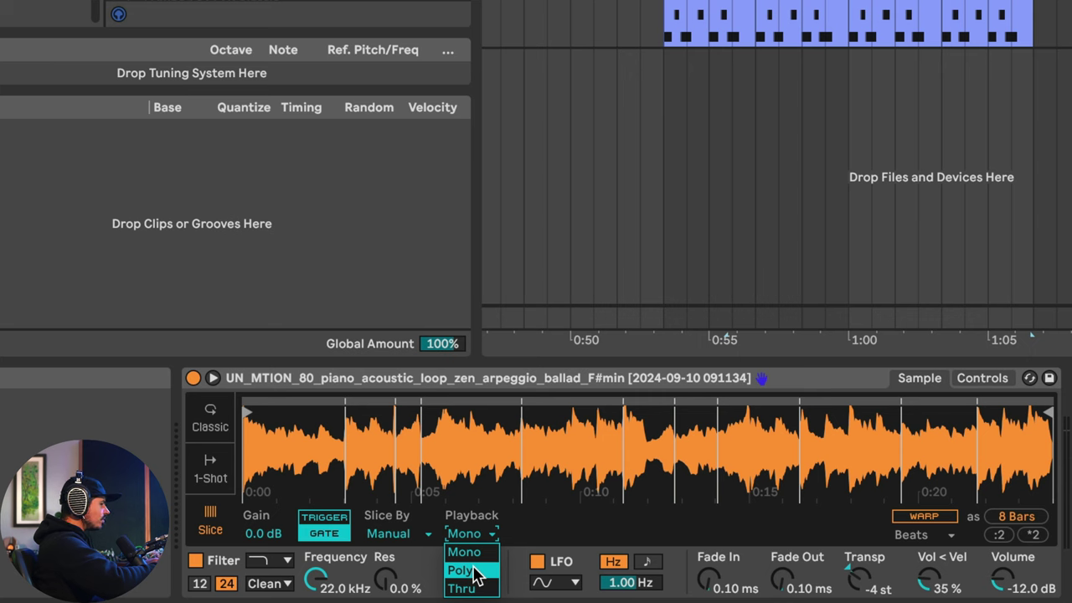
pyautogui.click(472, 571)
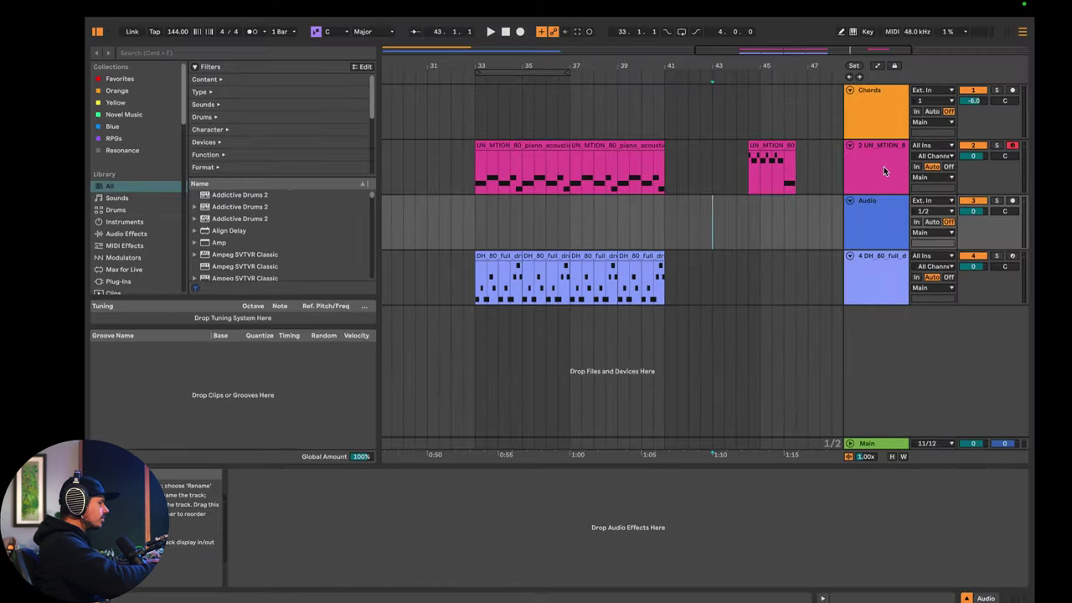
# Duplicate the piano sampler track and delete the copied clips between bars 33 and 41 on the duplicate.
pyautogui.click(879, 171)
pyautogui.press('super+d')
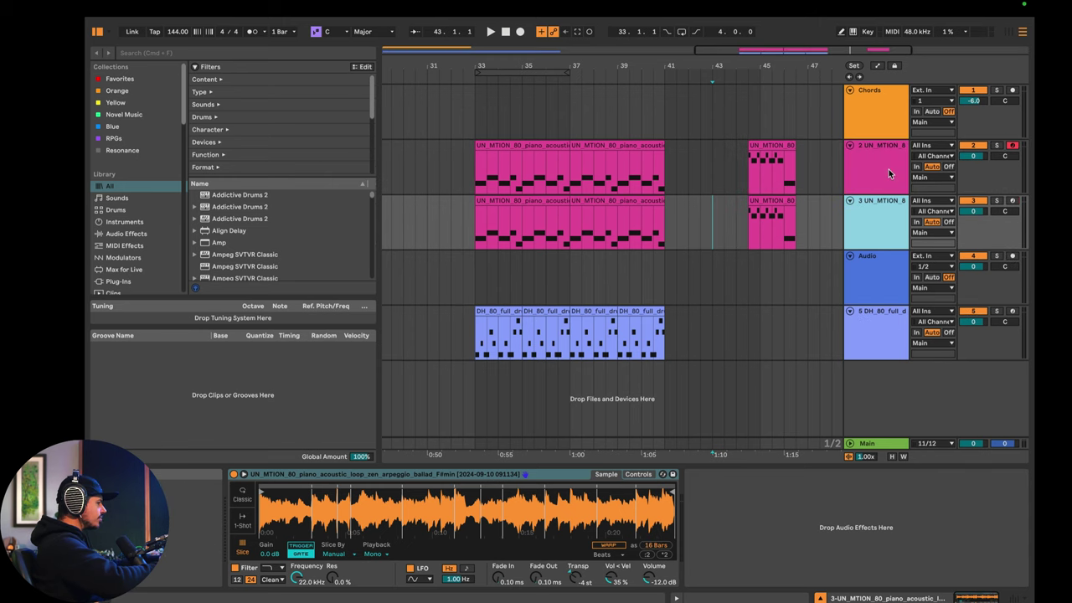
pyautogui.moveTo(668, 212); pyautogui.dragTo(492, 210)
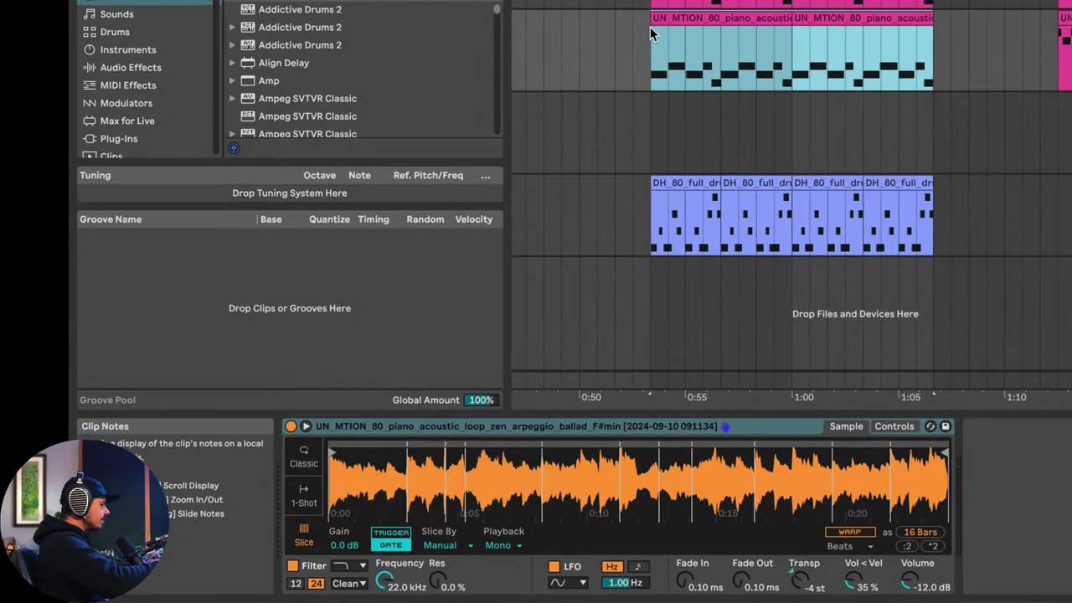
pyautogui.press('Delete')
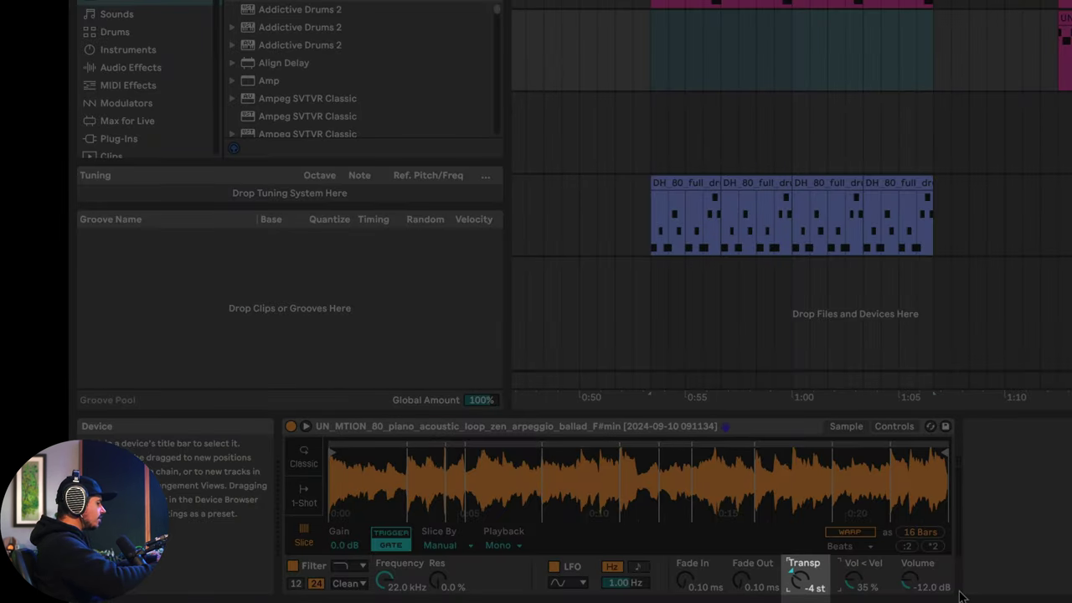
# Set the duplicated piano sampler's transpose to +8 st and audition its slices over the beat from bar 33.
pyautogui.write('8')
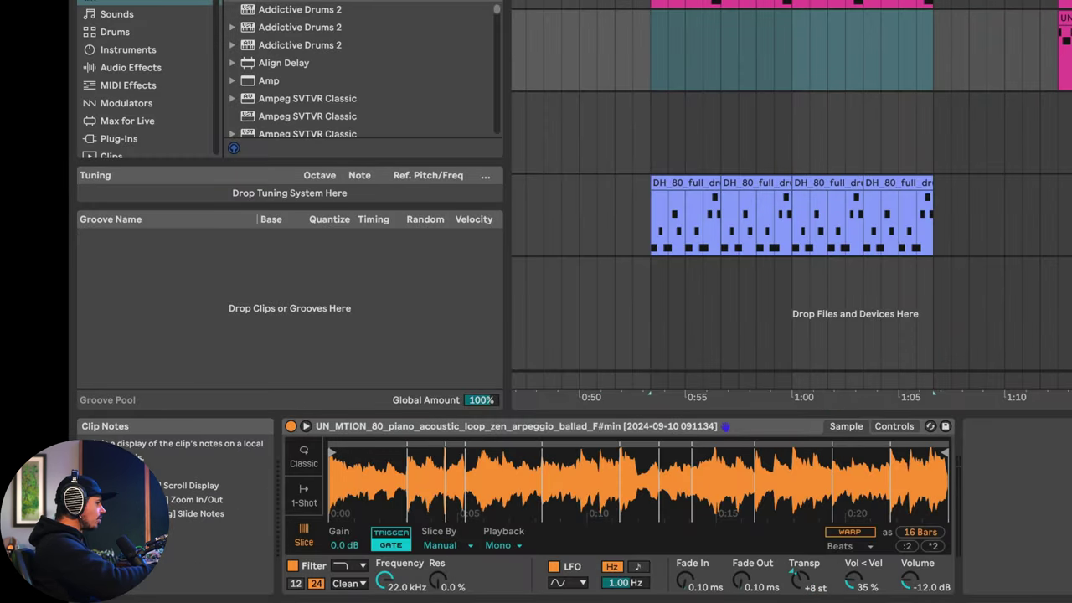
pyautogui.click(651, 51)
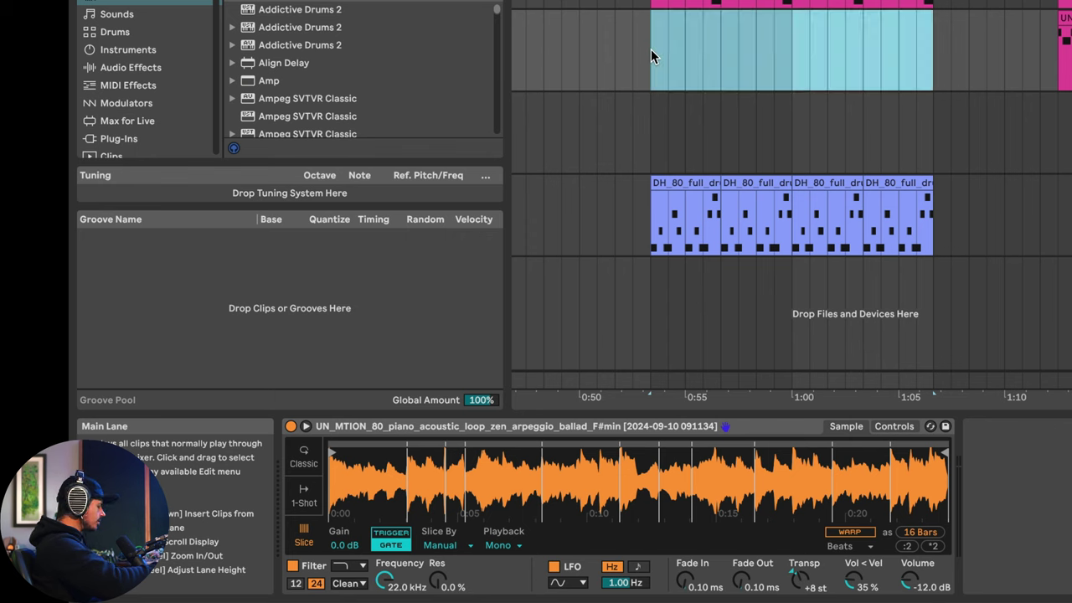
pyautogui.press('space')
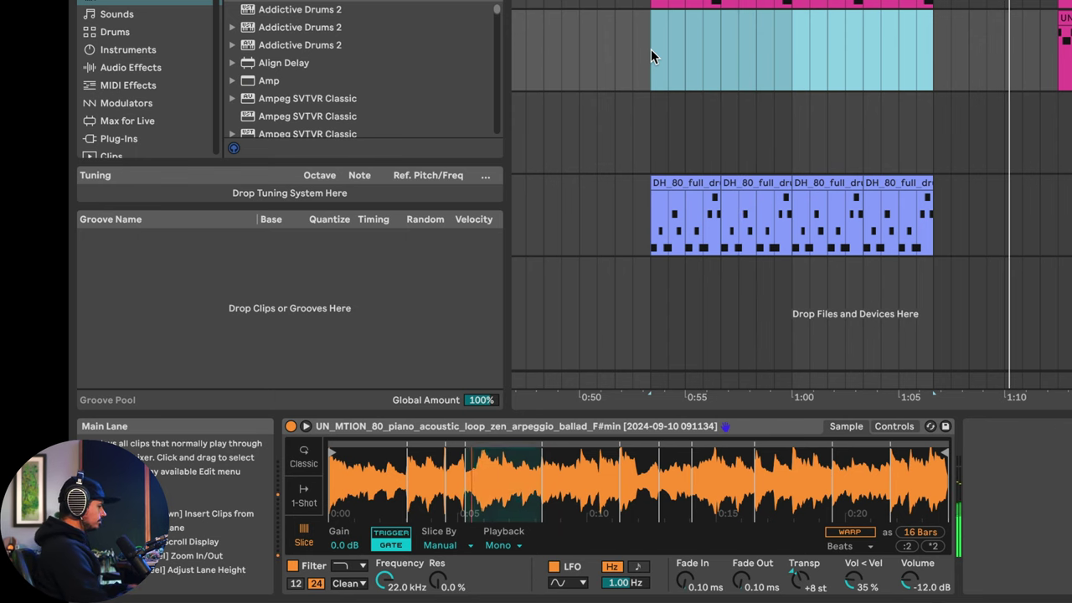
pyautogui.click(651, 49)
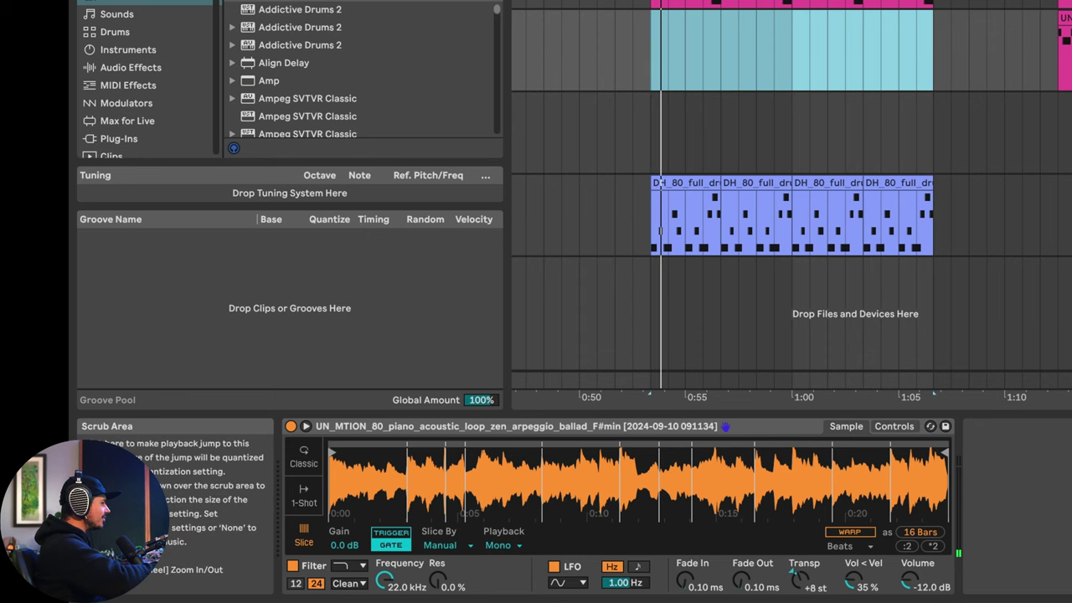
pyautogui.press('space')
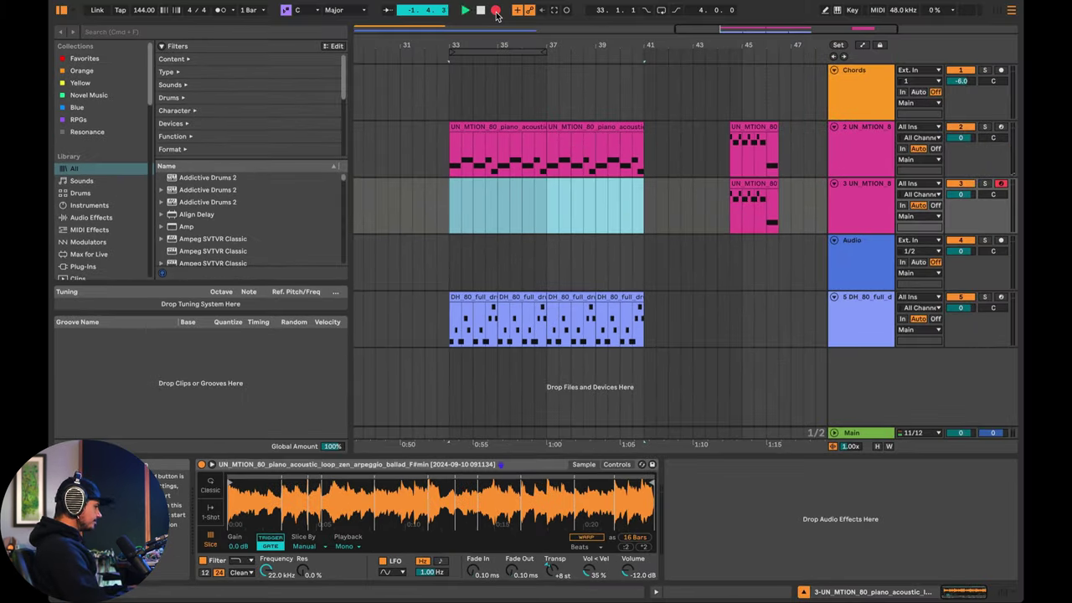
# Record a piano slice pattern on the duplicated piano track from bar 33 and play it back from bar 35.
pyautogui.click(496, 10)
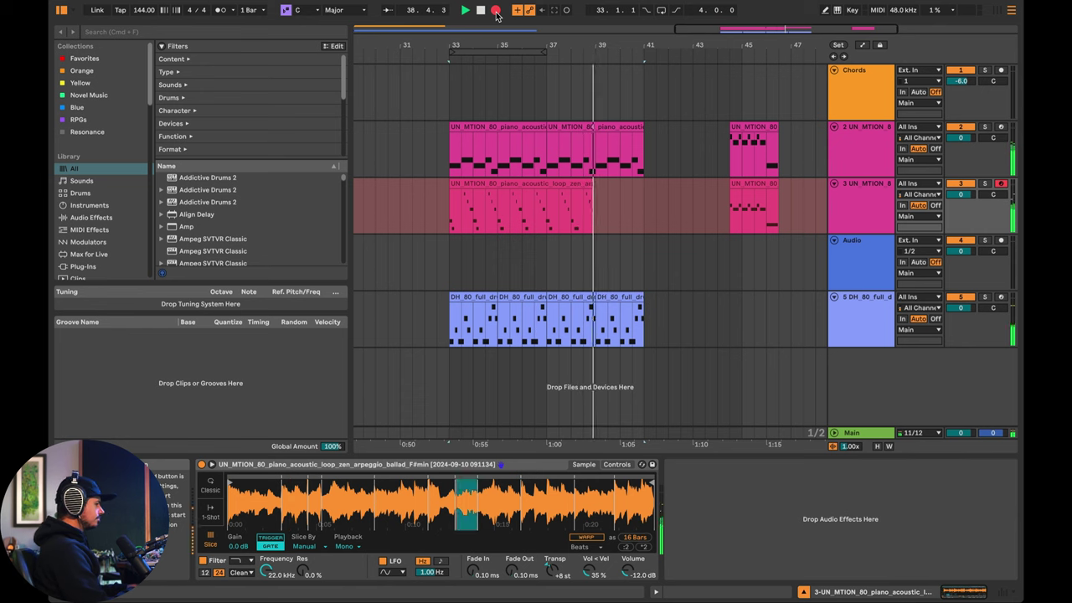
pyautogui.click(497, 15)
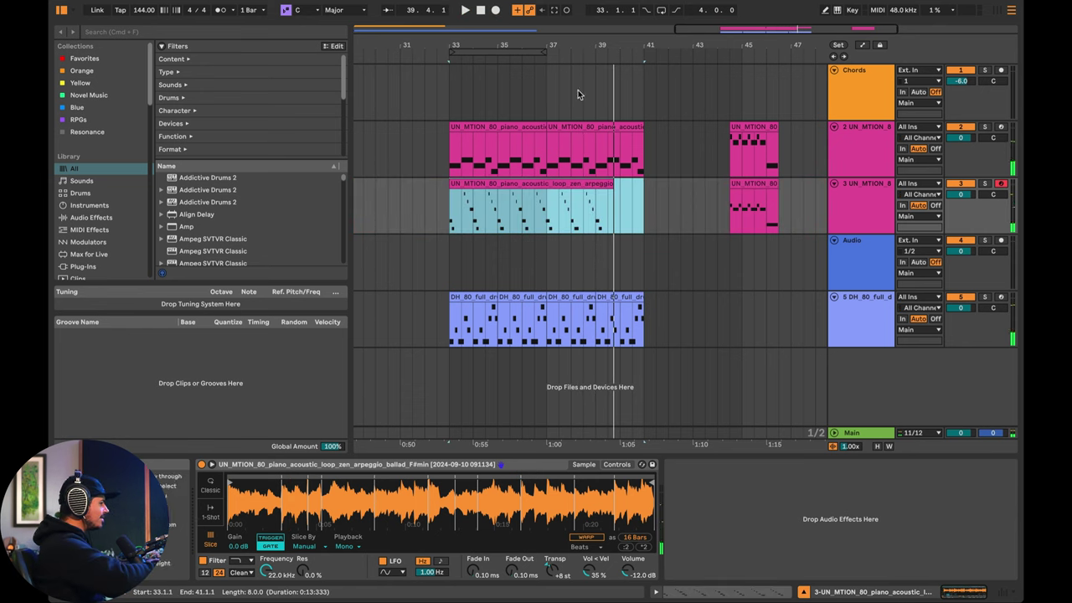
pyautogui.click(499, 213)
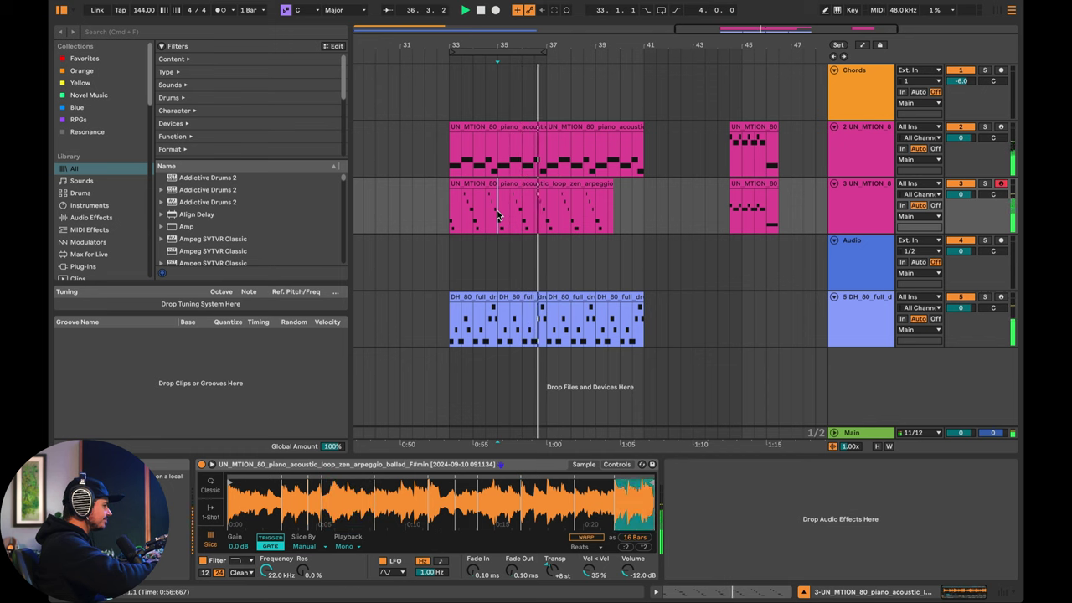
# Remove the first two bars of the recorded piano clip and shift the rest to bar 33, trimmed to end at 36.4.3.
pyautogui.moveTo(498, 216); pyautogui.dragTo(448, 185)
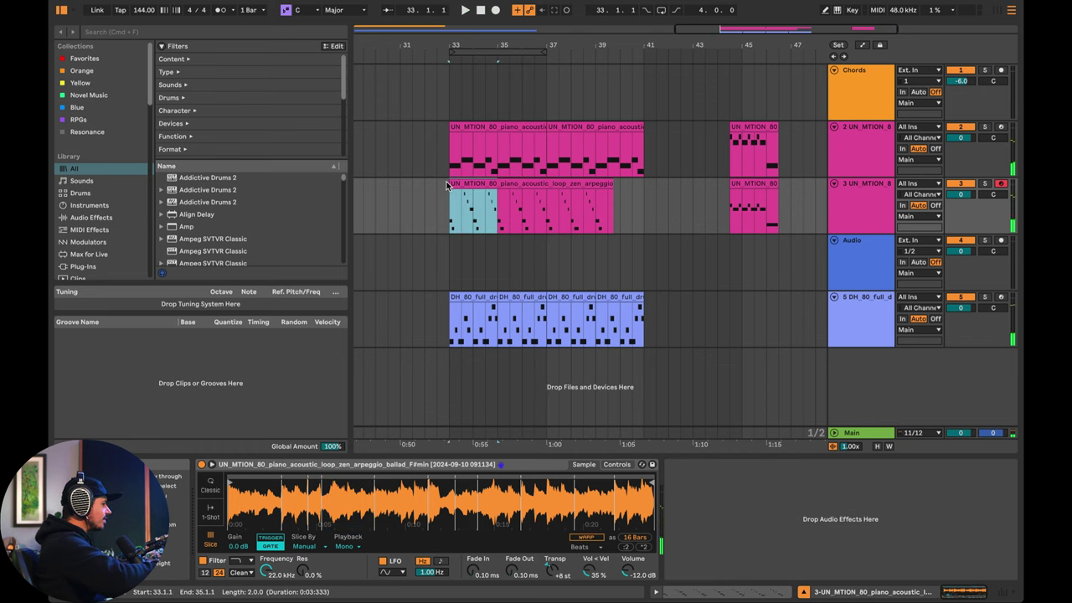
pyautogui.press('Delete')
pyautogui.moveTo(538, 183); pyautogui.dragTo(491, 183)
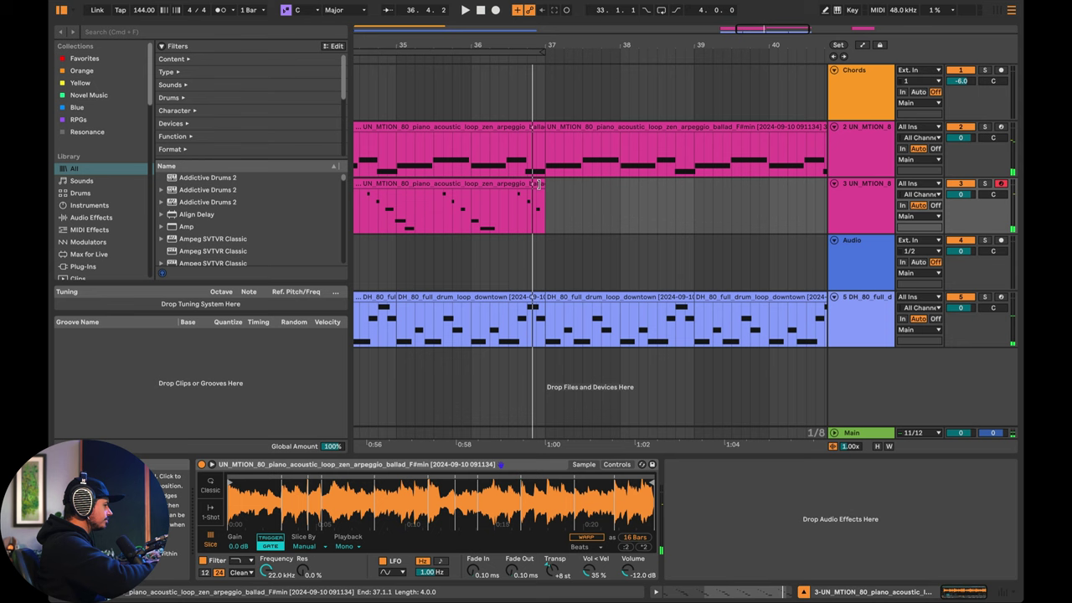
pyautogui.moveTo(546, 201); pyautogui.dragTo(536, 201)
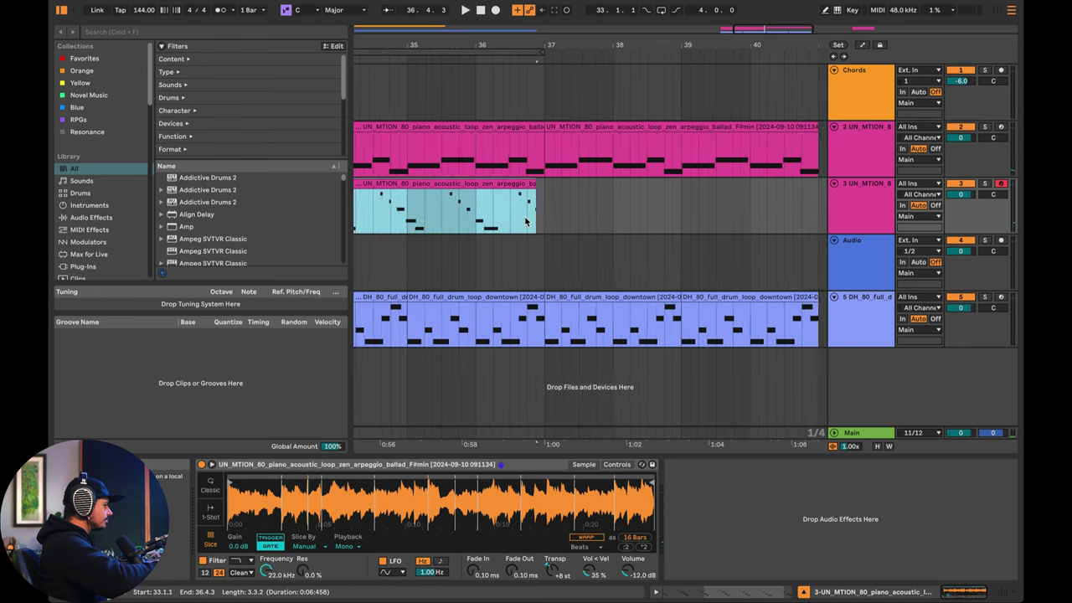
# Duplicate bars 33–37 of the second piano track to bar 37 and play the arrangement from bar 33.
pyautogui.scroll(-4, 526, 222)
pyautogui.click(488, 214)
pyautogui.moveTo(410, 215); pyautogui.dragTo(540, 196)
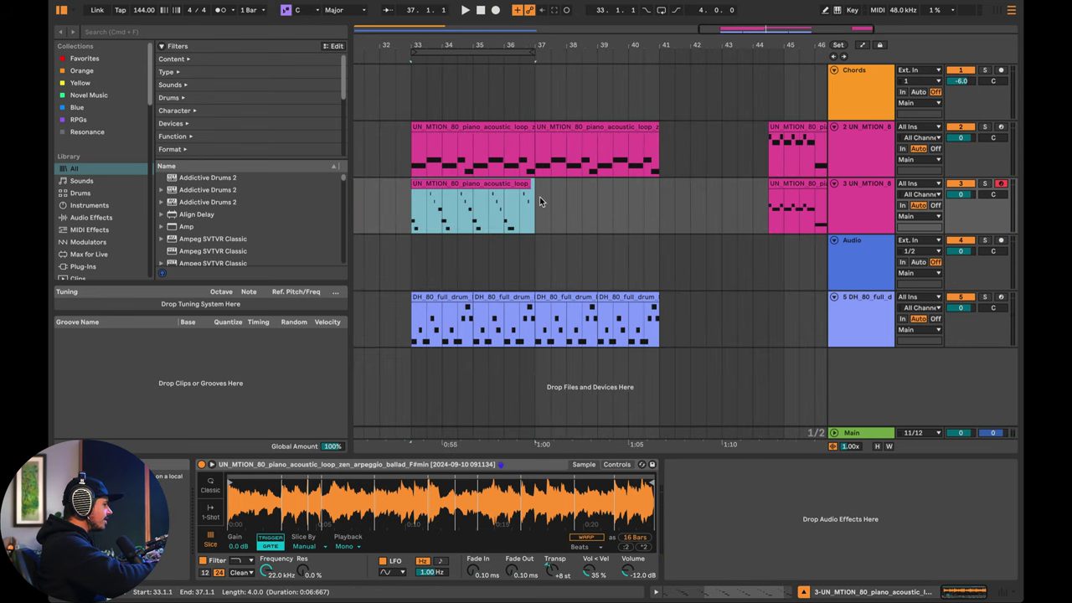
pyautogui.press('super+d')
pyautogui.click(412, 211)
pyautogui.press('space')
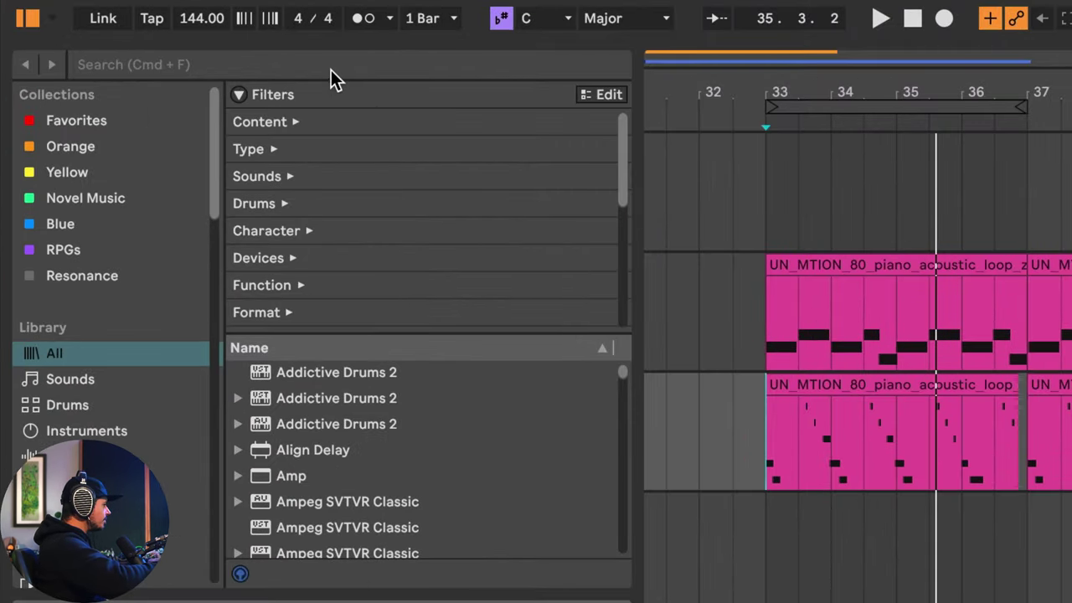
# Search the browser for "drum" and add Drum Buss after the drum loop sampler.
pyautogui.click(330, 69)
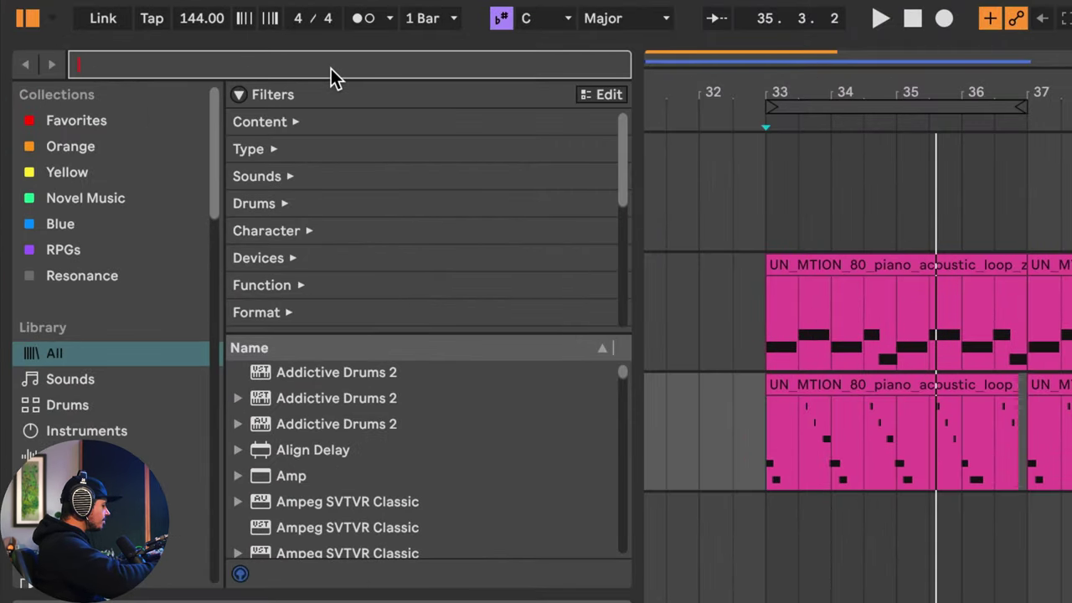
pyautogui.write('drum')
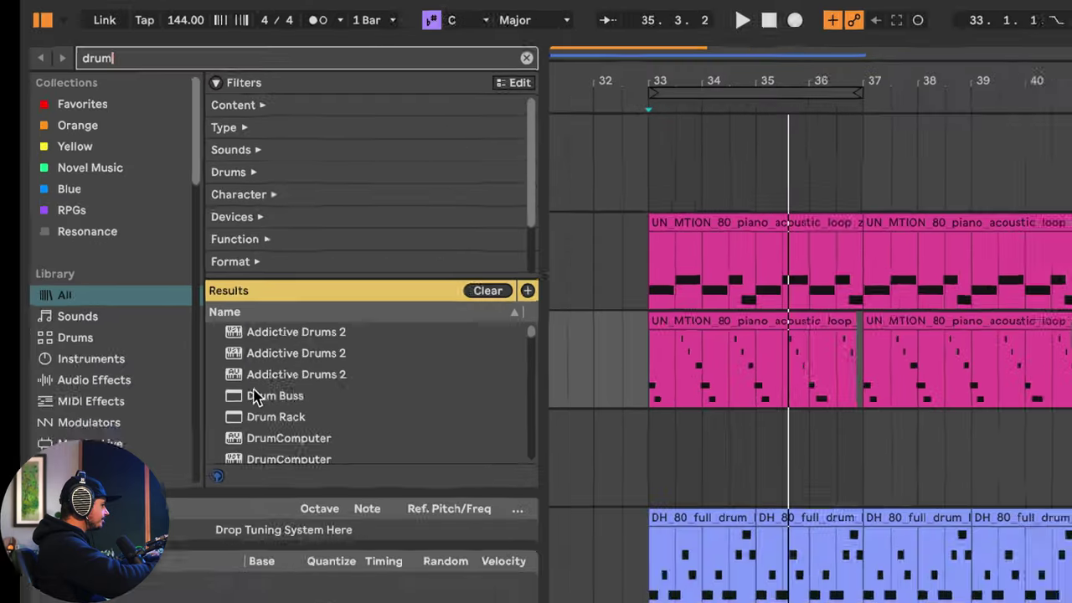
pyautogui.moveTo(288, 475); pyautogui.dragTo(458, 337)
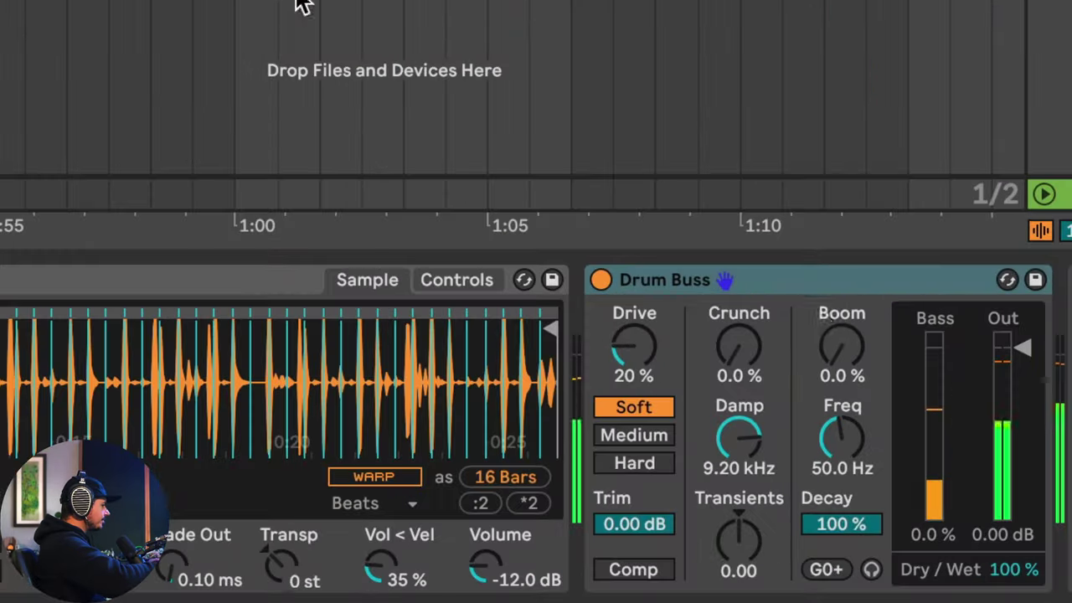
# Enable Drum Buss compression and set trim to -6.25 dB, output to -1.53 dB and dry/wet to 80%.
pyautogui.click(642, 568)
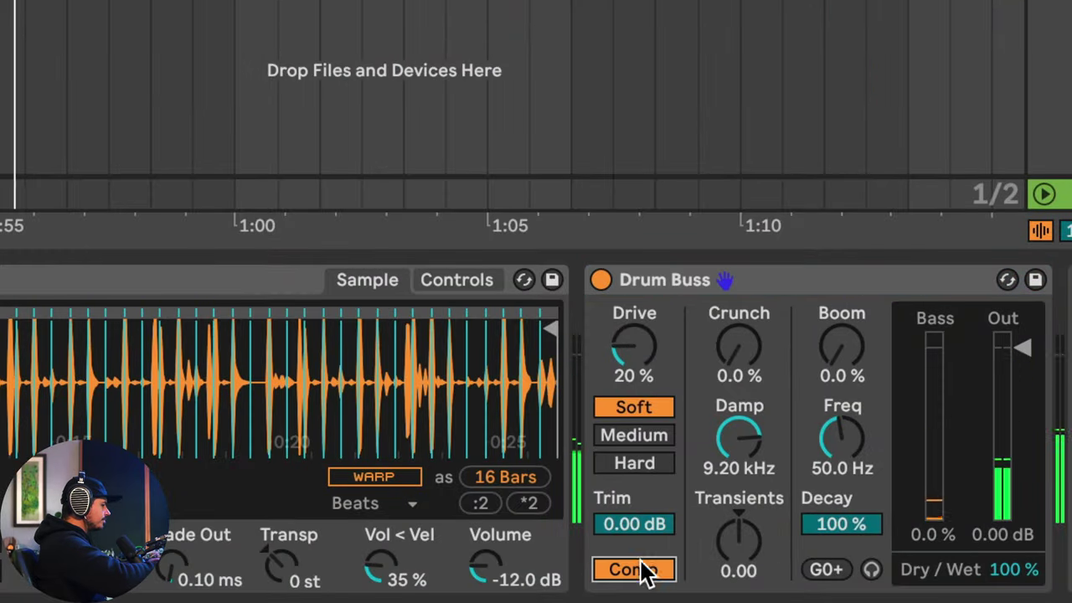
pyautogui.moveTo(650, 516); pyautogui.dragTo(650, 570)
pyautogui.moveTo(1014, 483); pyautogui.dragTo(1014, 532)
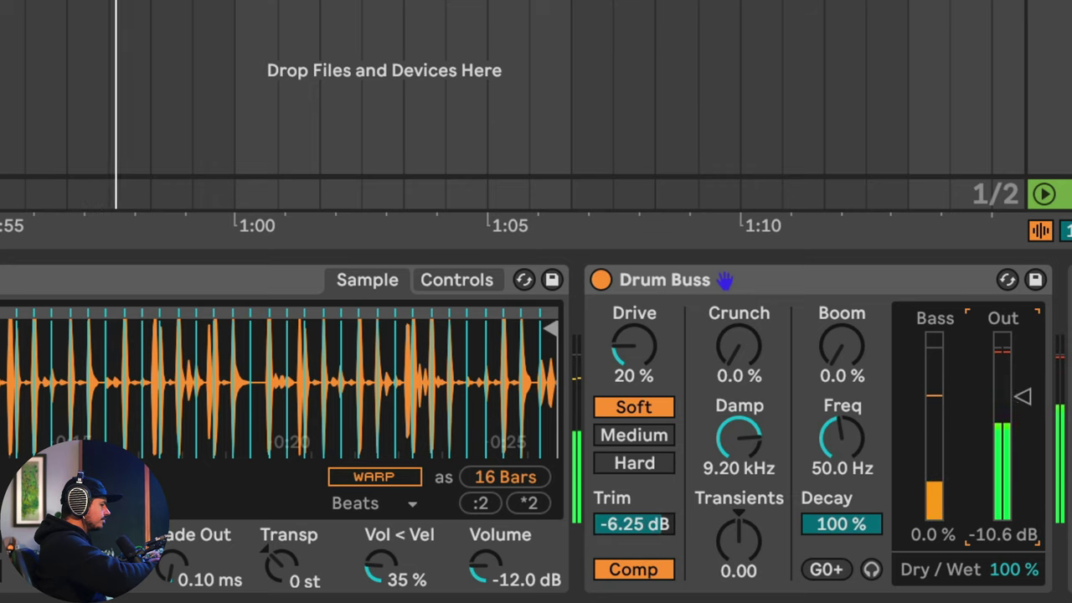
pyautogui.moveTo(1023, 397); pyautogui.dragTo(1024, 381)
pyautogui.moveTo(1018, 567); pyautogui.dragTo(1018, 586)
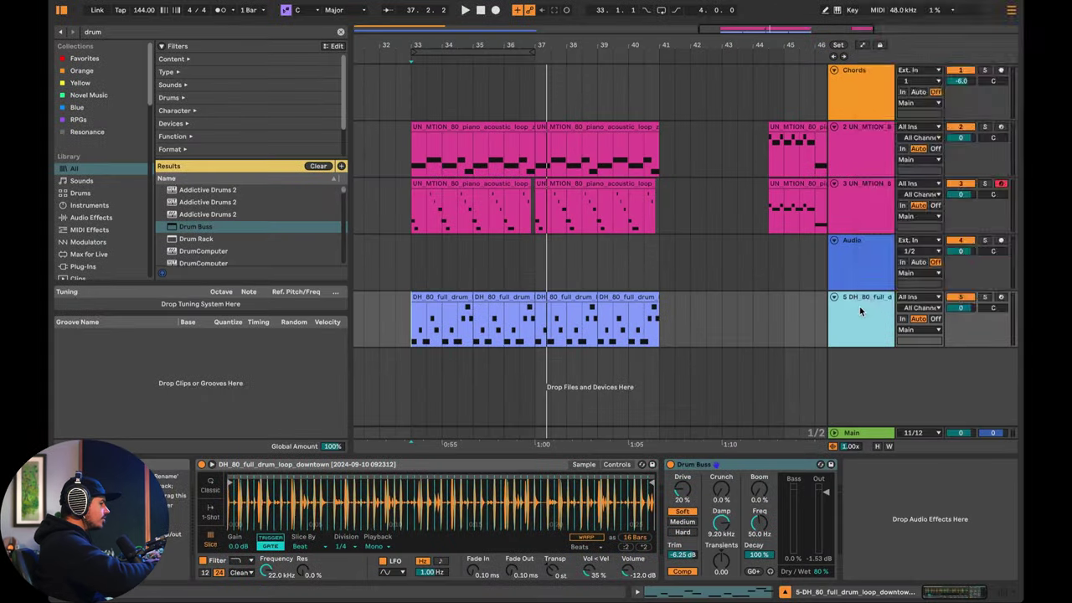
# Duplicate the drum sampler track and set the copy's sampler transpose to -8 st.
pyautogui.rightClick(861, 224)
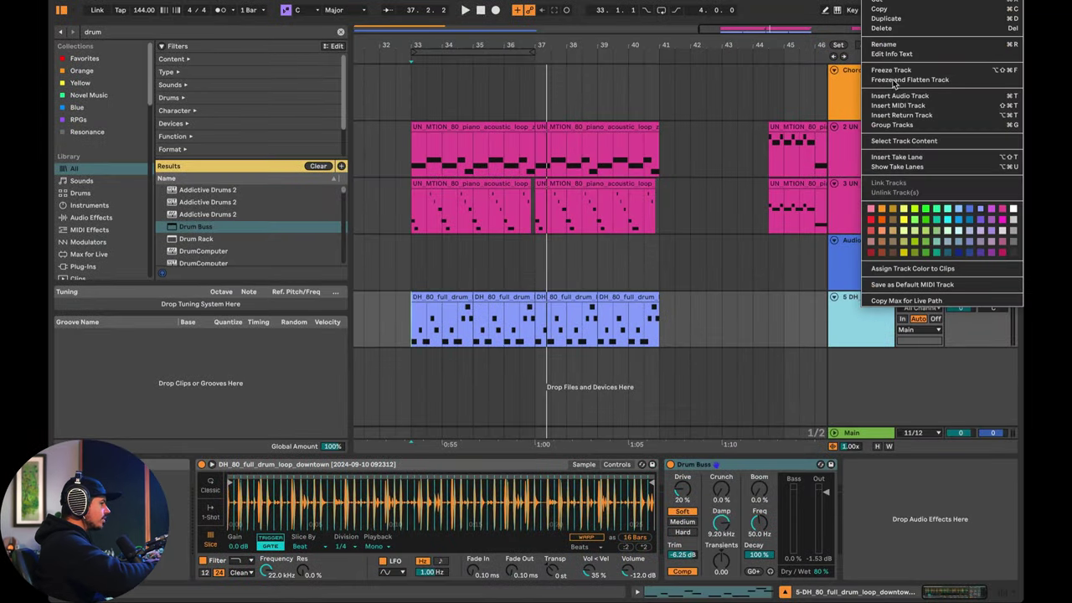
pyautogui.click(886, 19)
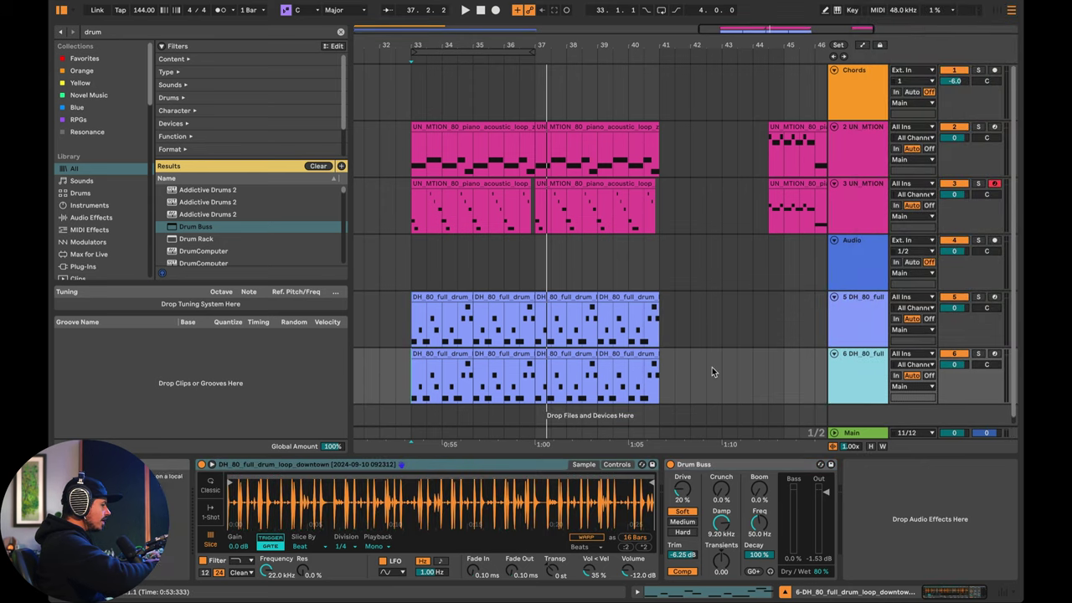
pyautogui.moveTo(552, 571); pyautogui.dragTo(552, 578)
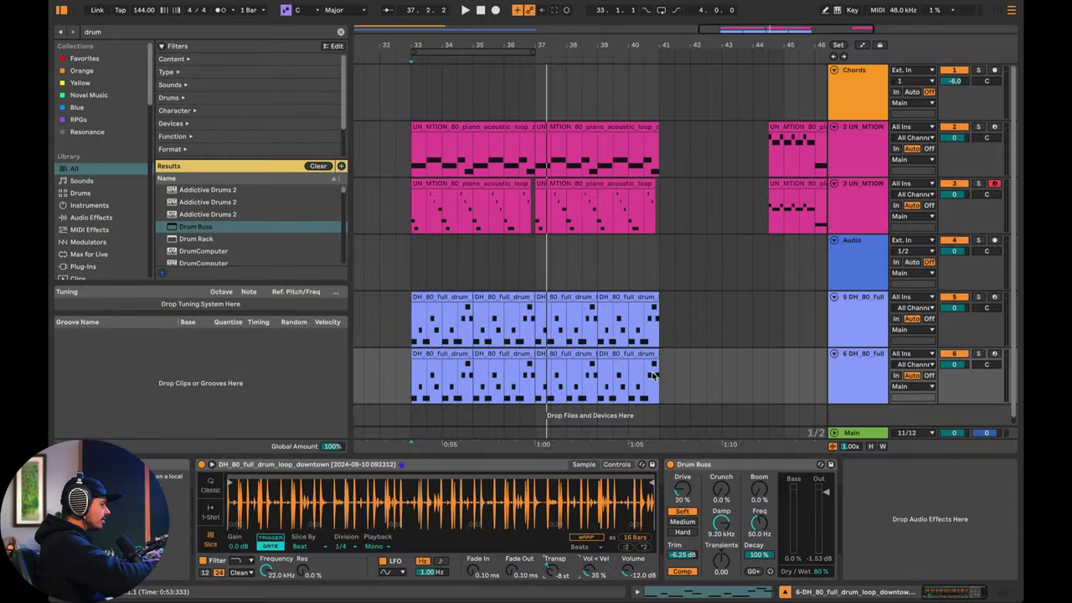
# Delete the clips in bars 33–41 on the duplicated drum track and play the arrangement from bar 33.
pyautogui.moveTo(657, 375); pyautogui.dragTo(409, 377)
pyautogui.press('Delete')
pyautogui.click(481, 381)
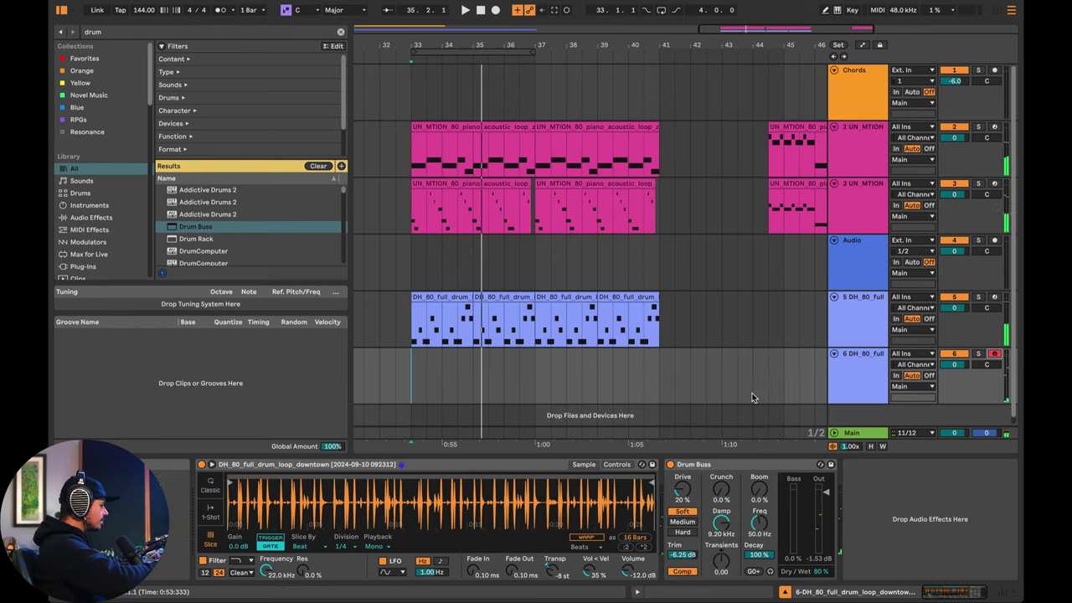
# Search the browser for "arp", add an Arpeggiator before the duplicated drum sampler and set its rate to 1/16.
pyautogui.click(126, 35)
pyautogui.write('arp')
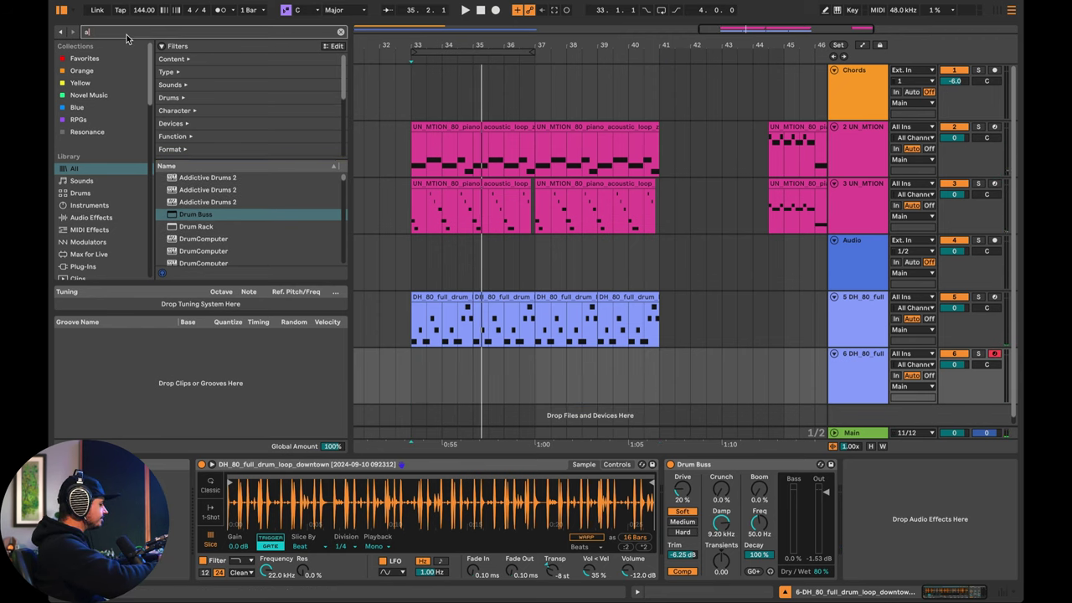
pyautogui.moveTo(174, 239); pyautogui.dragTo(206, 499)
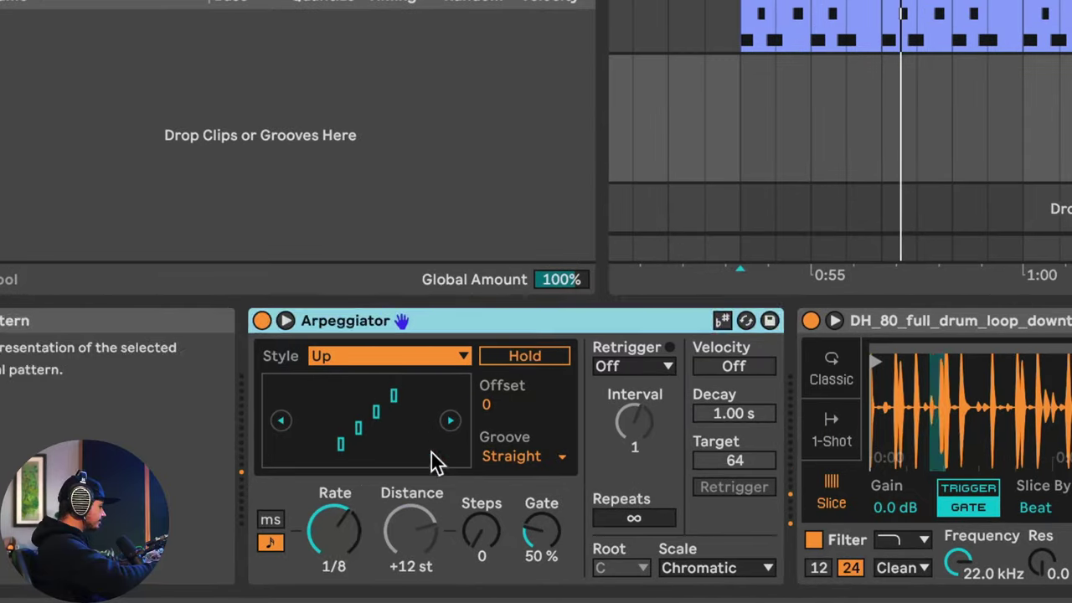
pyautogui.moveTo(240, 558); pyautogui.dragTo(240, 557)
pyautogui.moveTo(356, 540); pyautogui.dragTo(355, 543)
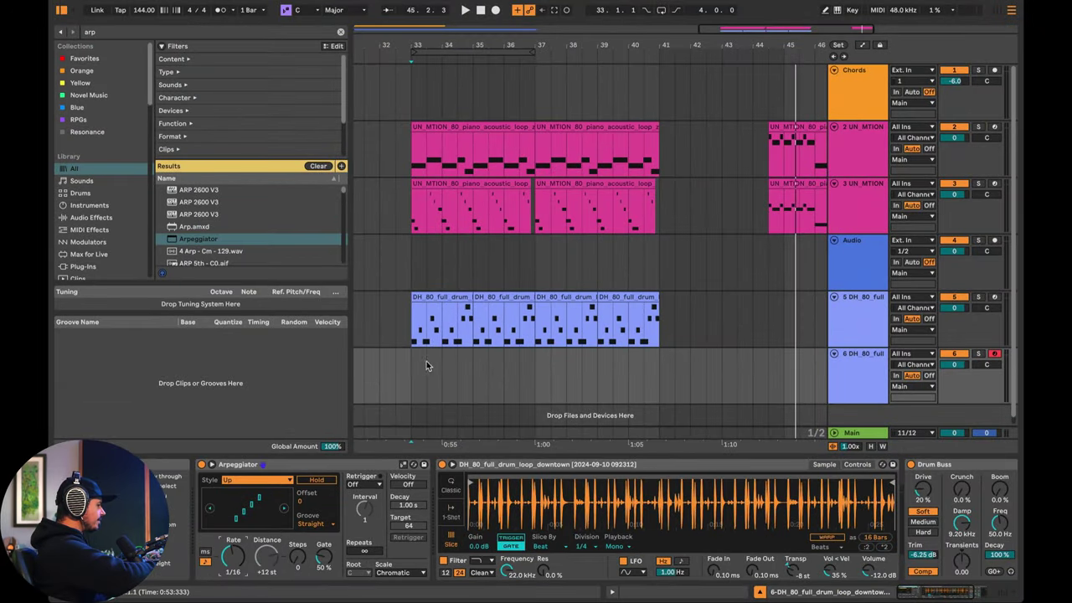
# Record a held-note MIDI clip on the arpeggiated drum track from bar 33 and trim its end to bar 37.
pyautogui.click(496, 10)
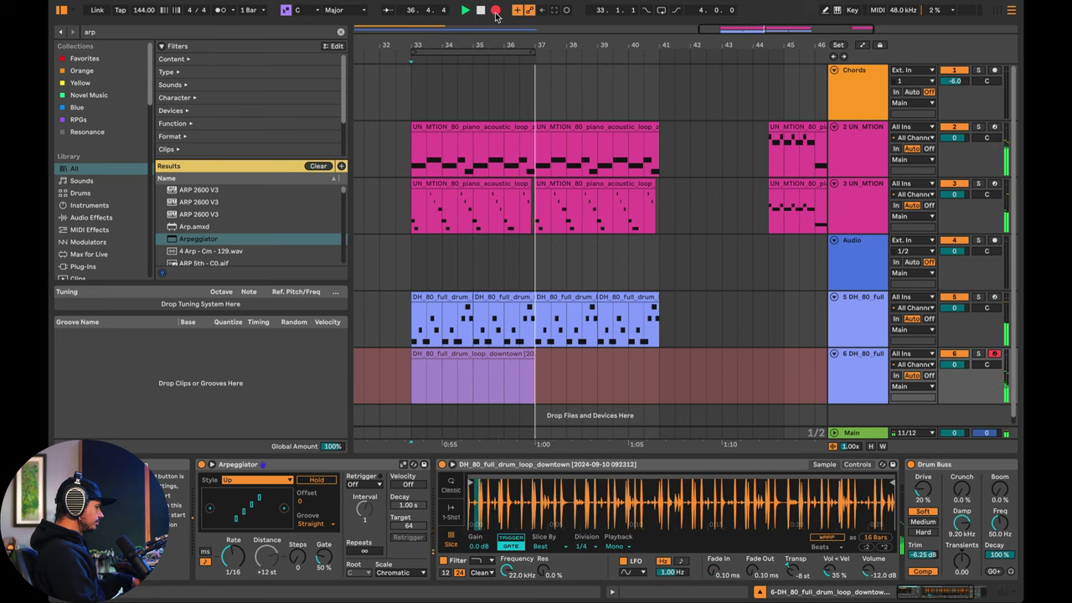
pyautogui.click(496, 10)
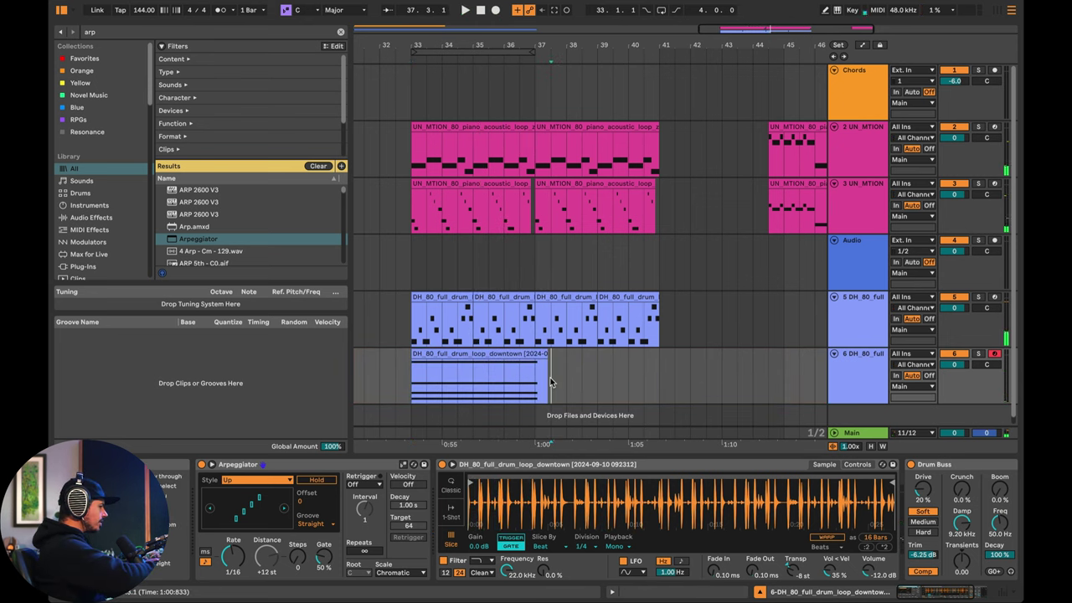
pyautogui.moveTo(546, 366); pyautogui.dragTo(534, 366)
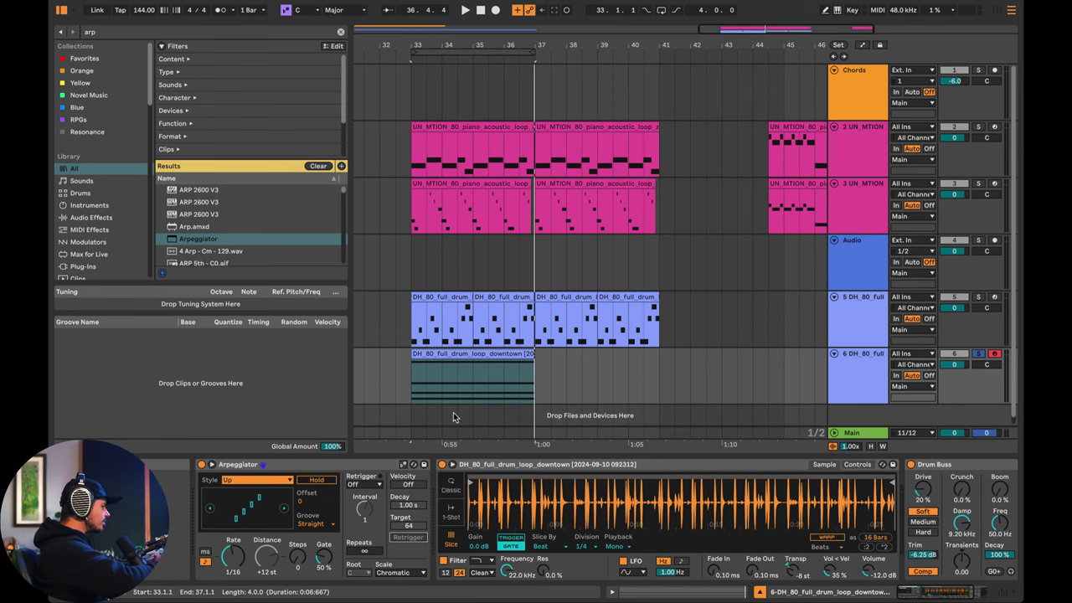
# Solo the original drum track alongside its arpeggiated copy and play both from bar 33.
pyautogui.click(414, 370)
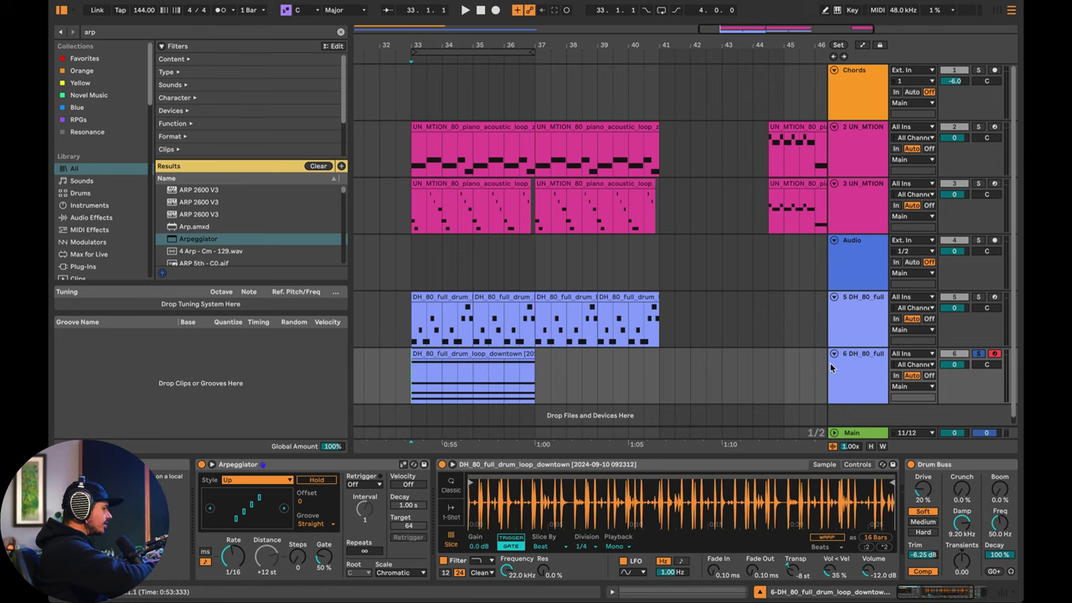
pyautogui.click(978, 298)
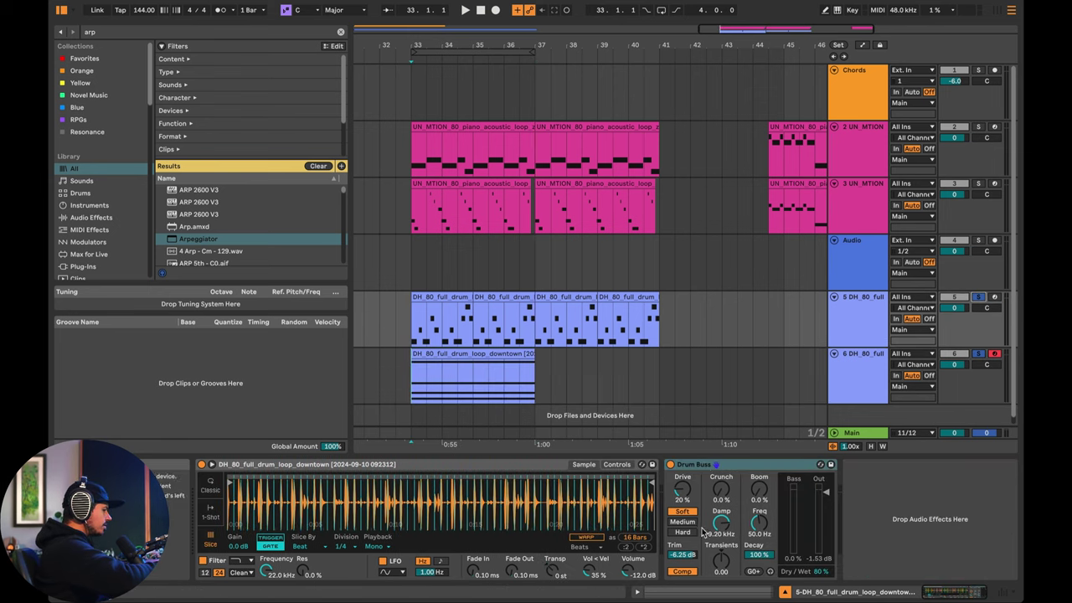
pyautogui.press('space')
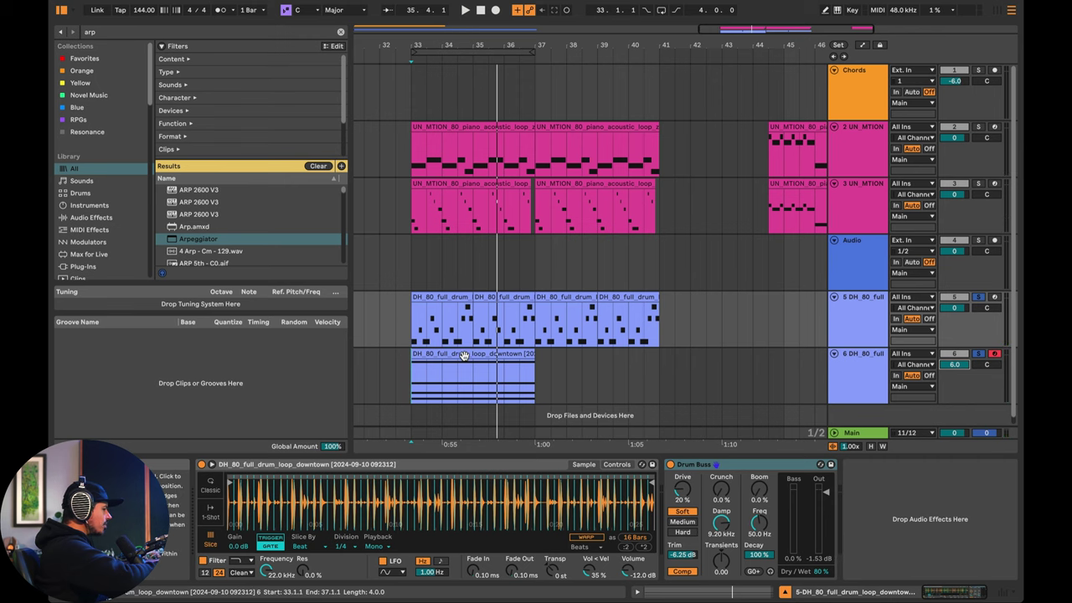
# Set the velocity-to-volume amount of the arpeggiated drum track's sampler to 59%.
pyautogui.click(848, 360)
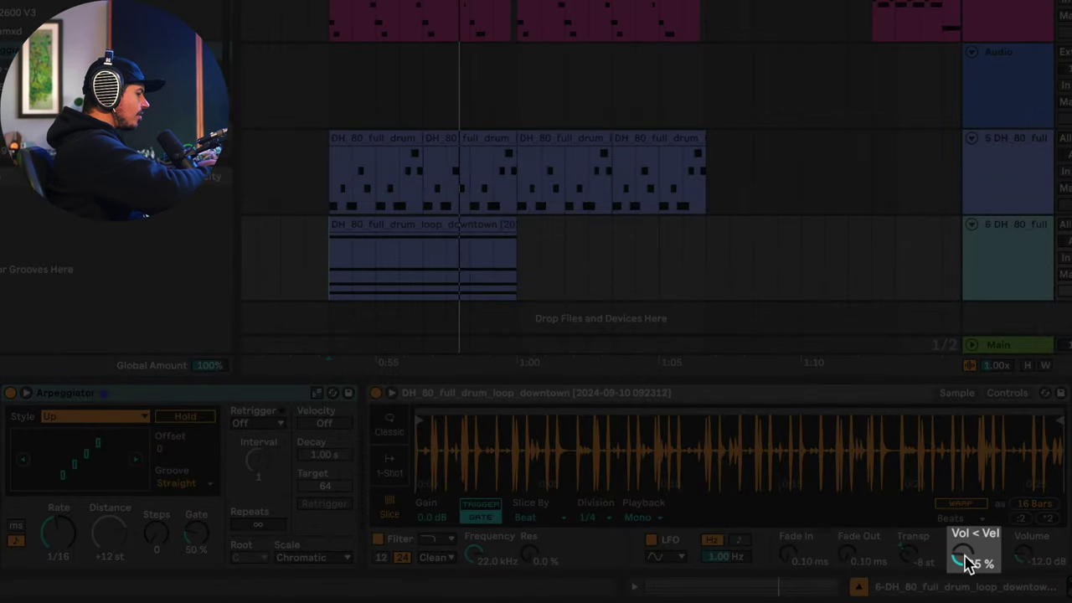
pyautogui.click(965, 555)
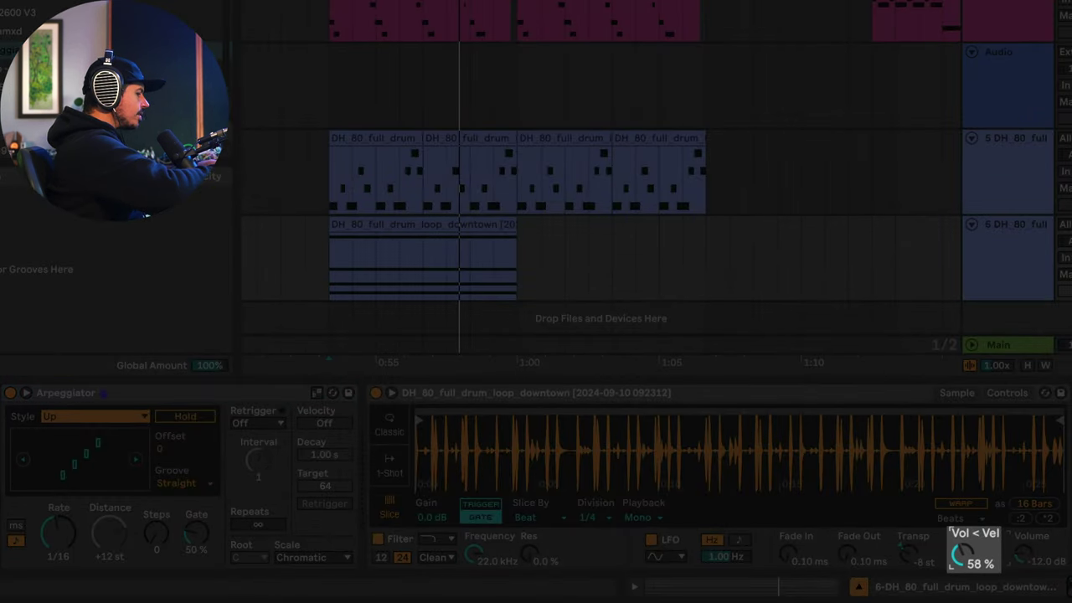
pyautogui.moveTo(964, 555); pyautogui.dragTo(964, 553)
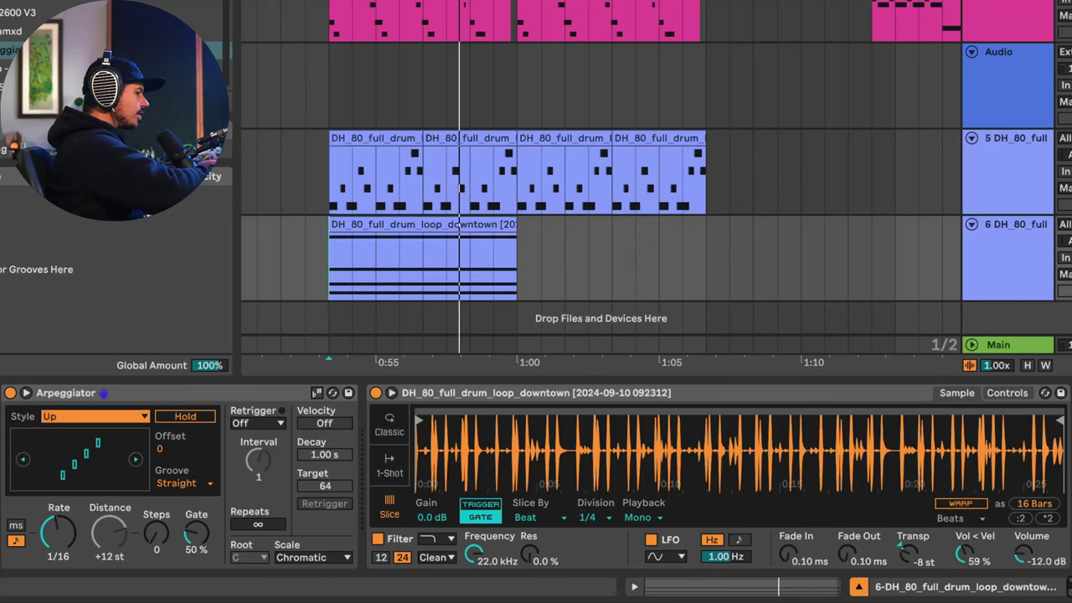
# Enable the Arpeggiator's velocity control with retrigger on and target 9, and set its main retrigger mode to Beat.
pyautogui.click(323, 425)
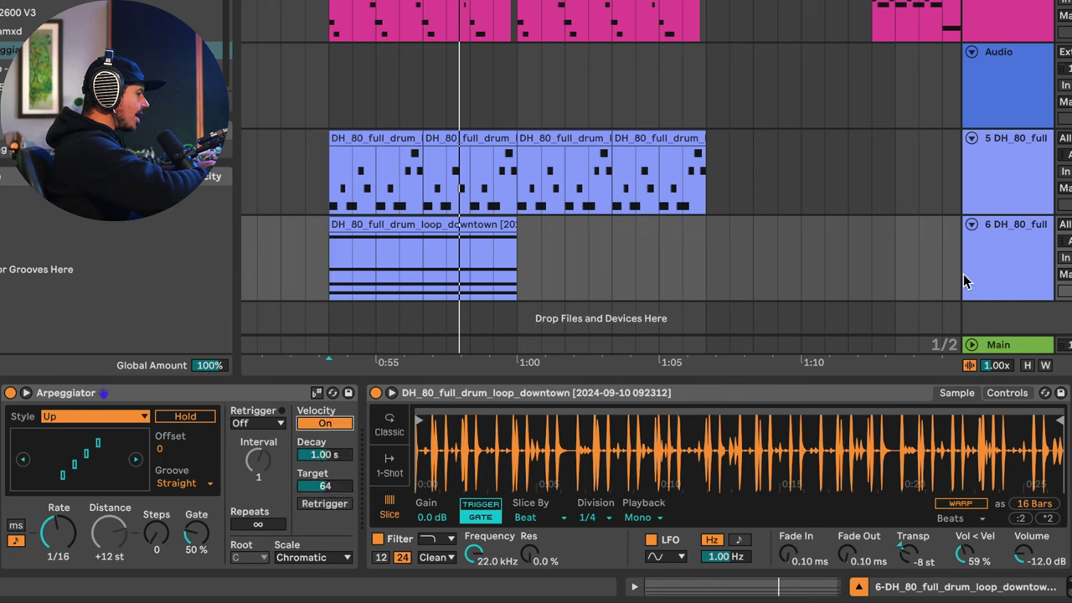
pyautogui.press('space')
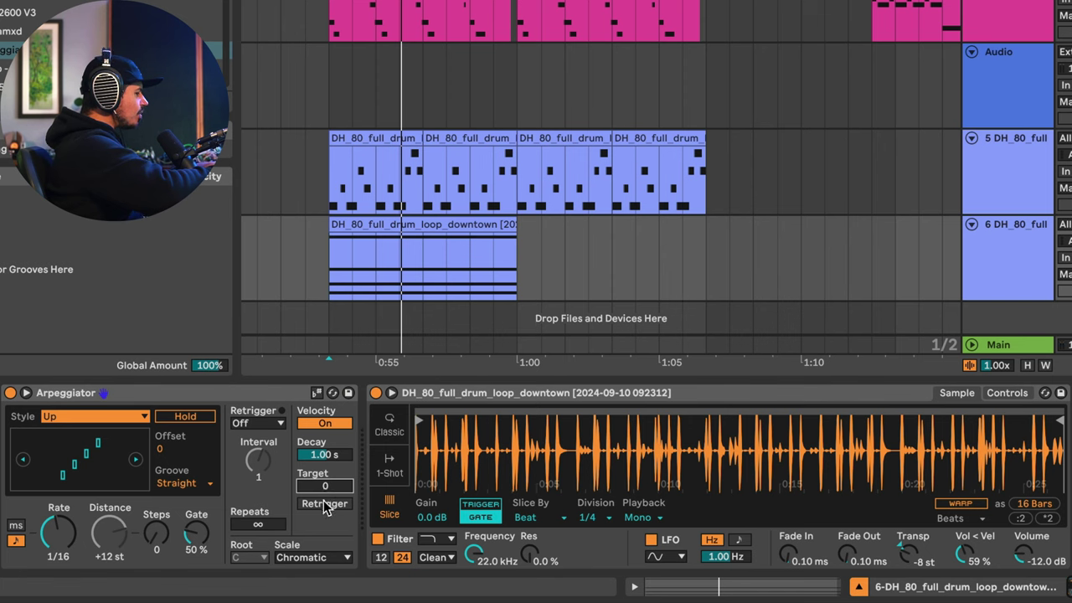
pyautogui.click(269, 425)
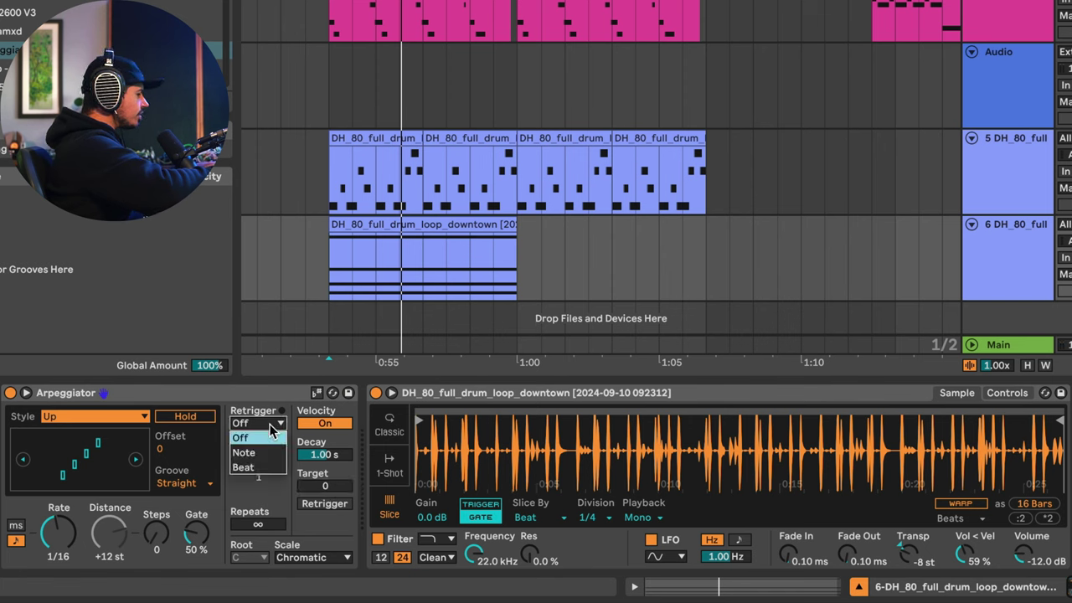
pyautogui.click(255, 470)
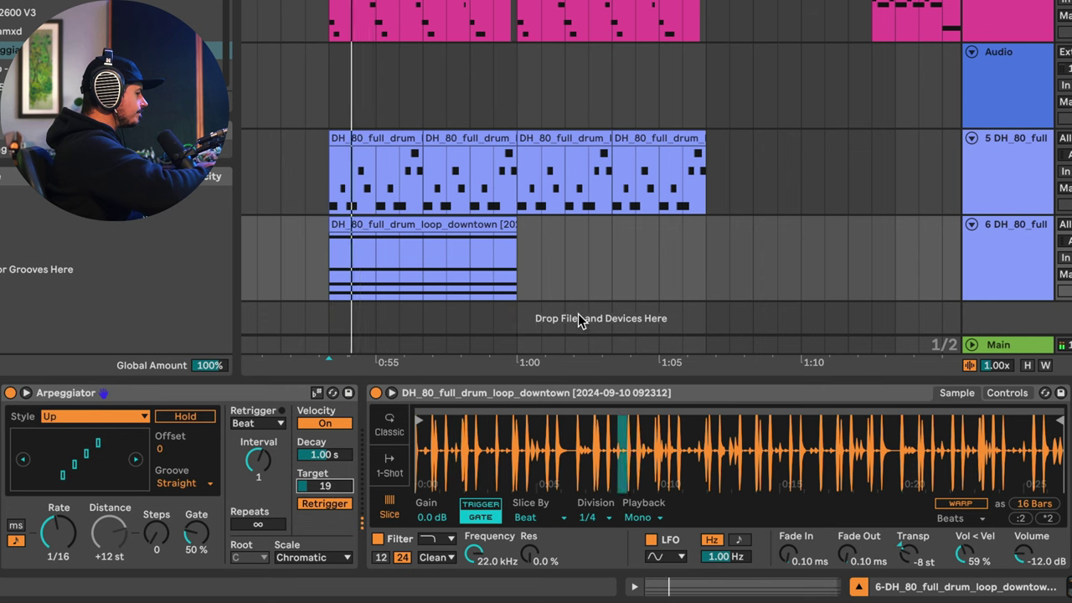
pyautogui.moveTo(323, 485); pyautogui.dragTo(323, 496)
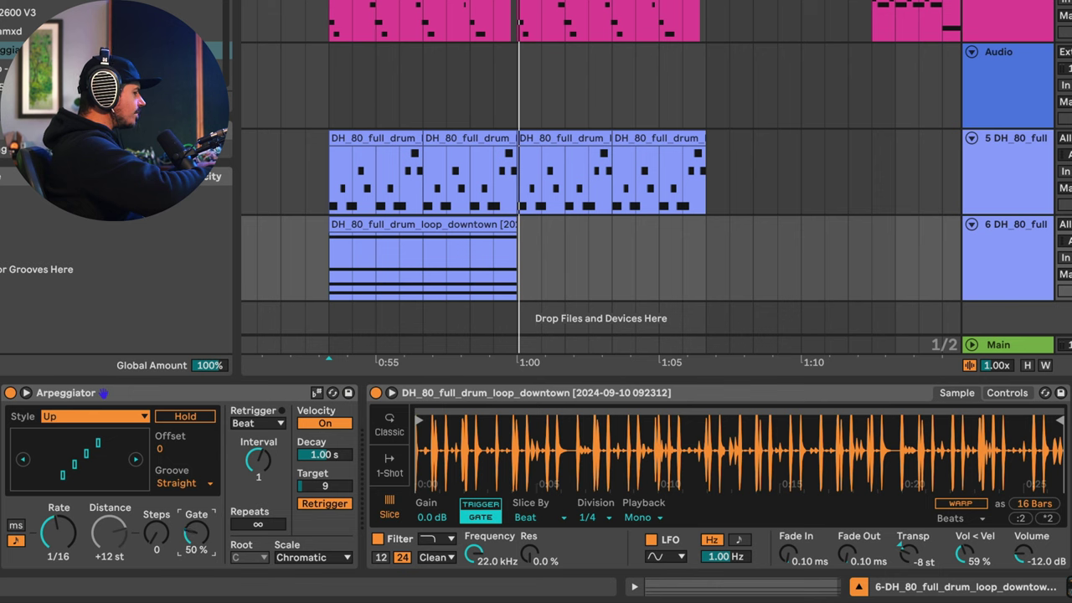
# Set the Arpeggiator's gate to 107% and show the track automation lanes.
pyautogui.moveTo(196, 533); pyautogui.dragTo(196, 481)
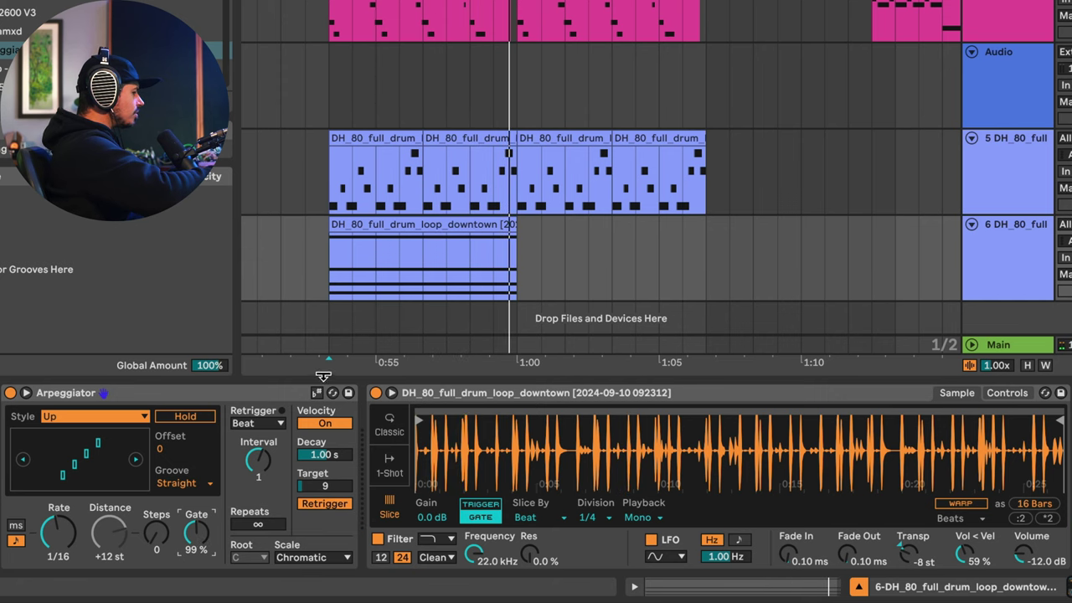
pyautogui.press('a')
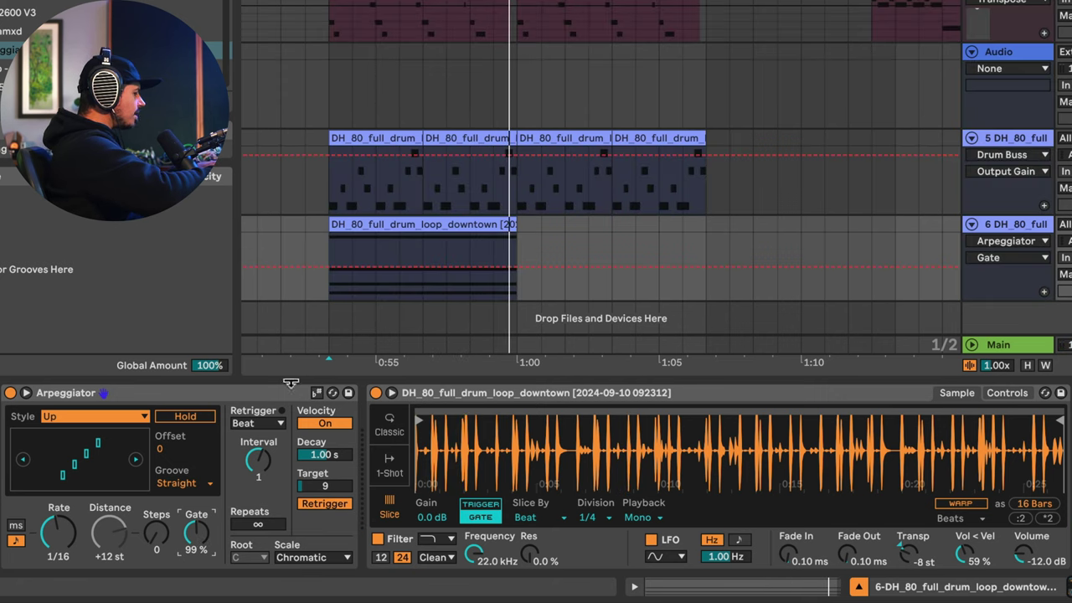
pyautogui.press('a')
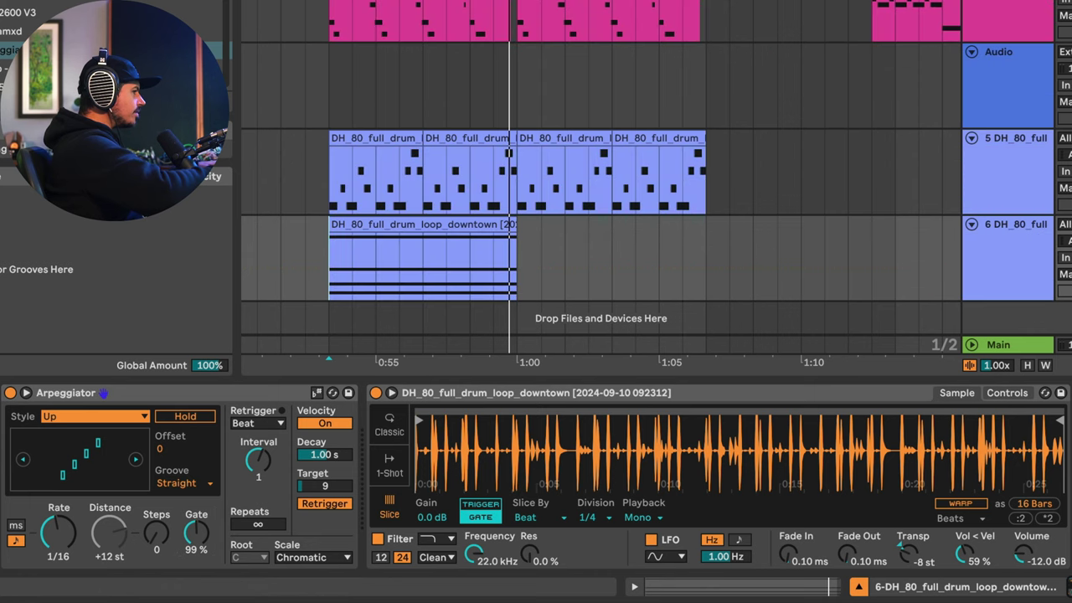
pyautogui.press('a')
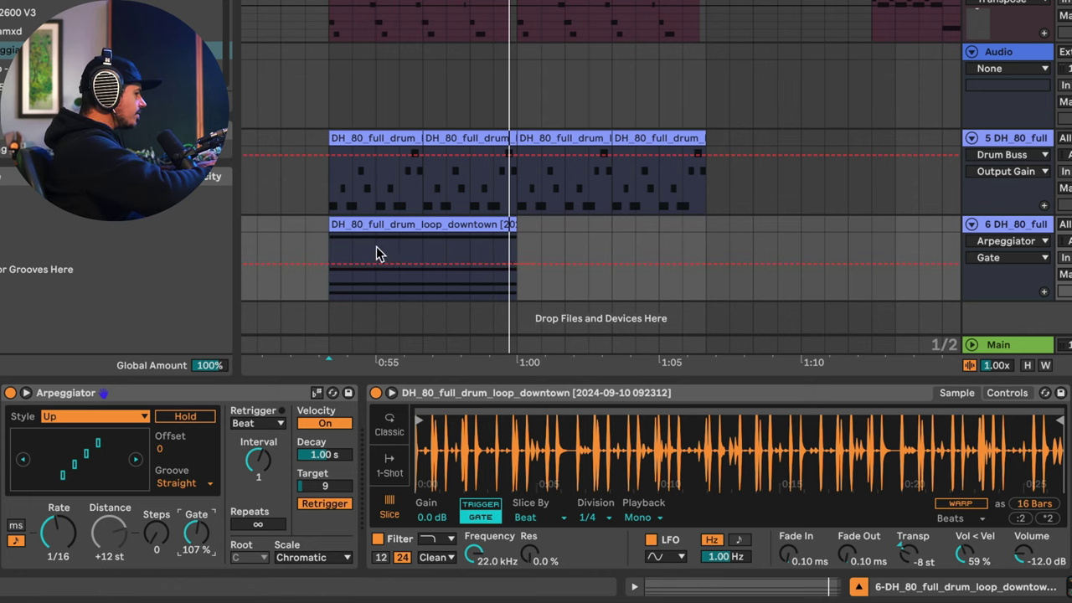
# Draw gate automation dips to about 53% over bars 34 and 36 of the arpeggiated drum clip and play from bar 33.
pyautogui.moveTo(376, 254); pyautogui.dragTo(403, 294)
pyautogui.moveTo(478, 292); pyautogui.dragTo(439, 295)
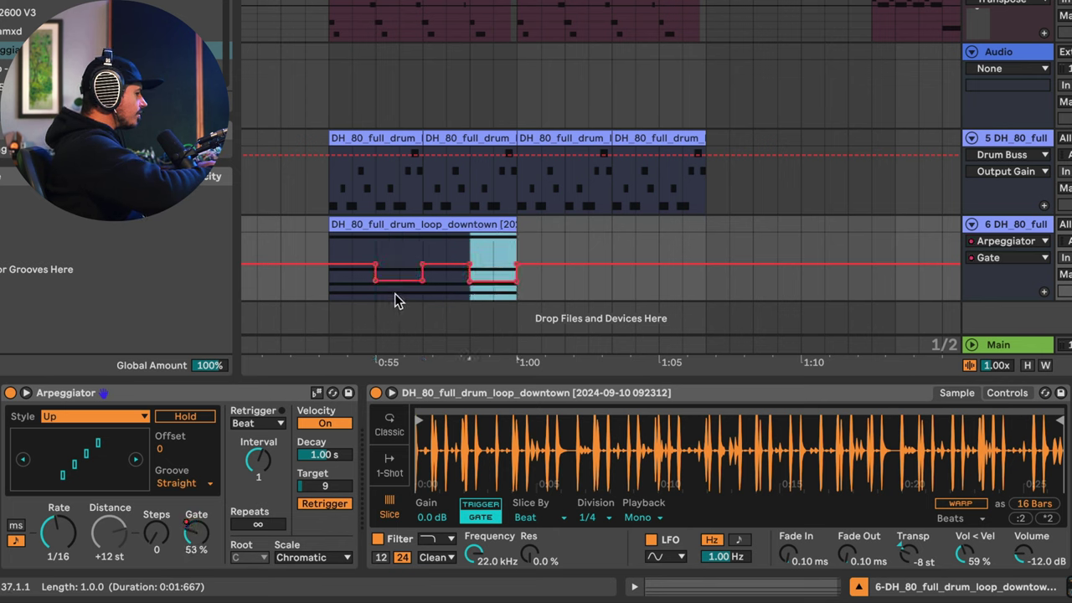
pyautogui.click(331, 240)
pyautogui.press('space')
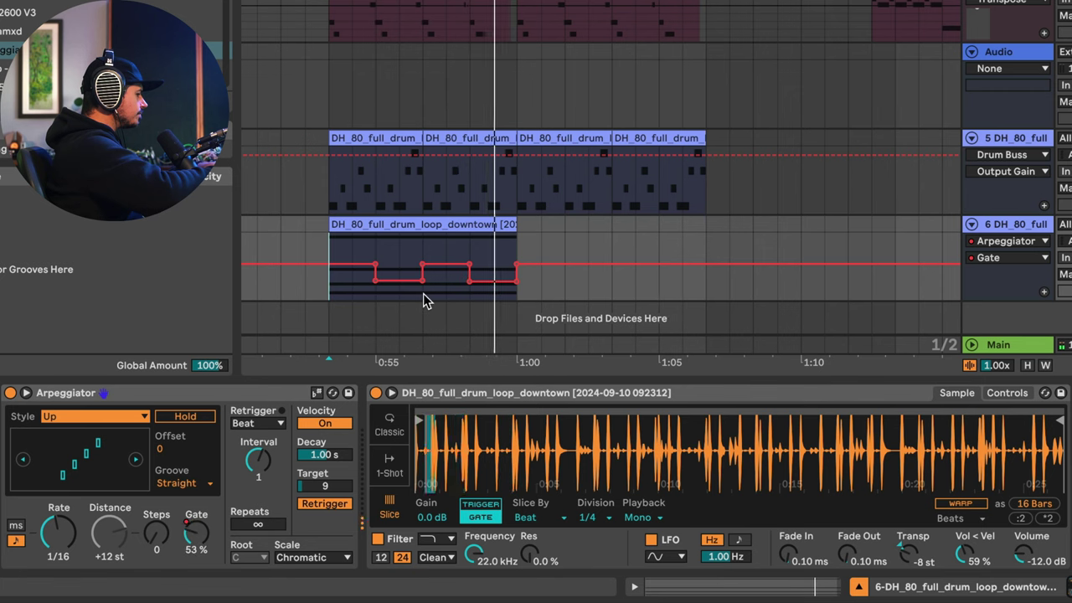
# Lower both gate automation dips on the arpeggiated drum track to about 27% and play the result.
pyautogui.moveTo(388, 291); pyautogui.dragTo(396, 300)
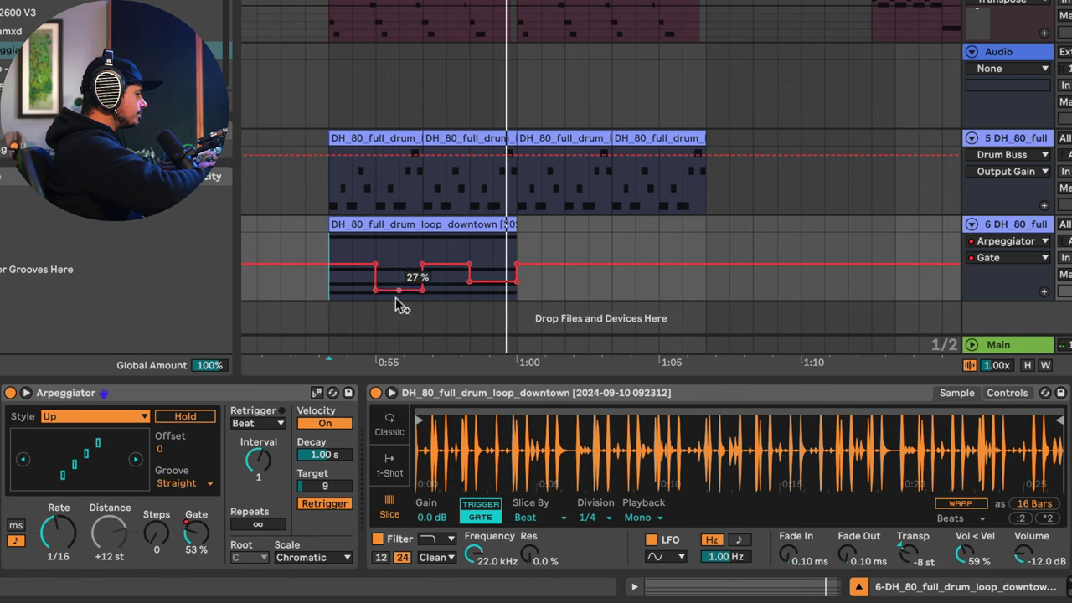
pyautogui.moveTo(491, 282); pyautogui.dragTo(455, 299)
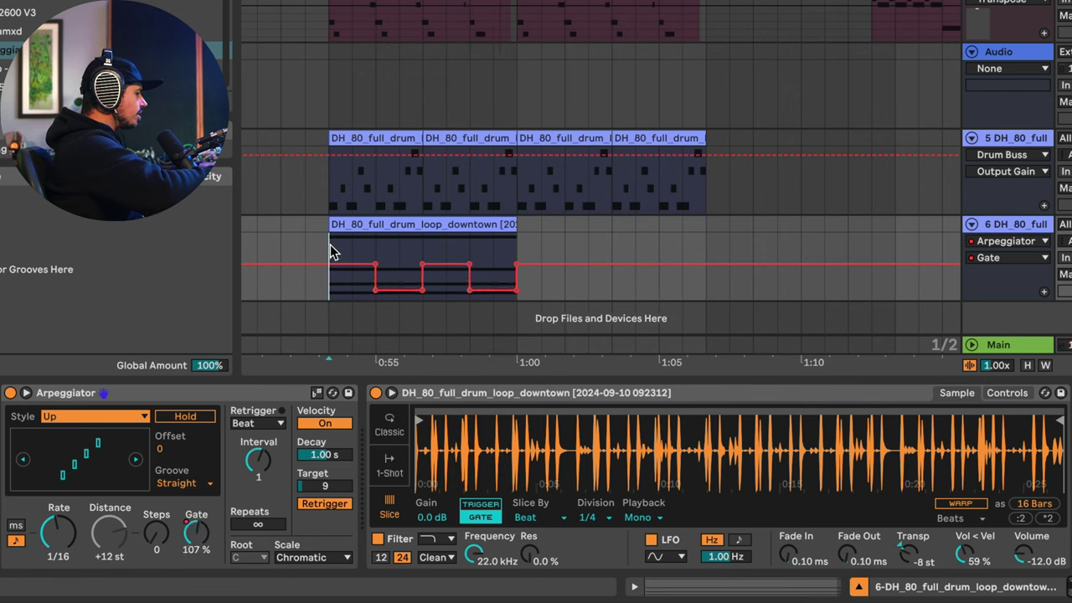
pyautogui.press('space')
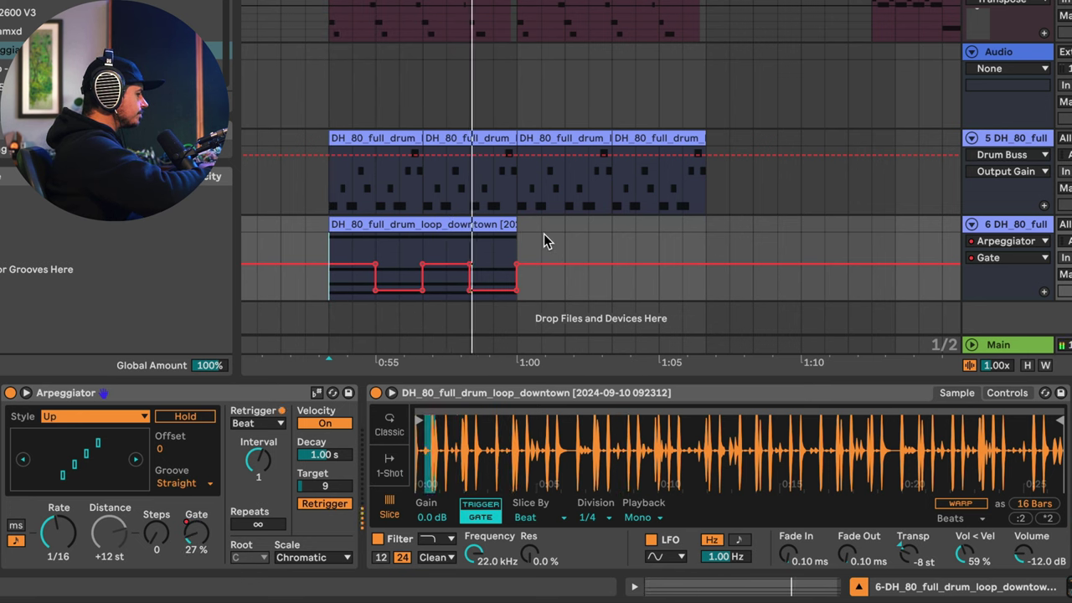
# Duplicate the arpeggiated drum clip with its gate automation so it also fills bars 37–41.
pyautogui.click(463, 226)
pyautogui.press('space')
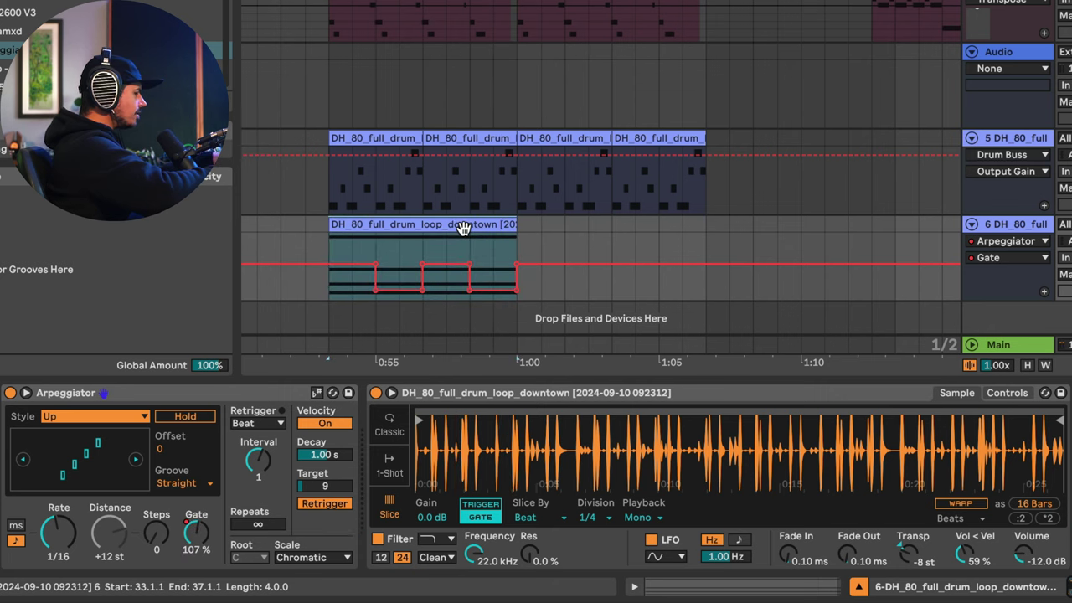
pyautogui.hotkey('ctrl', 'd')
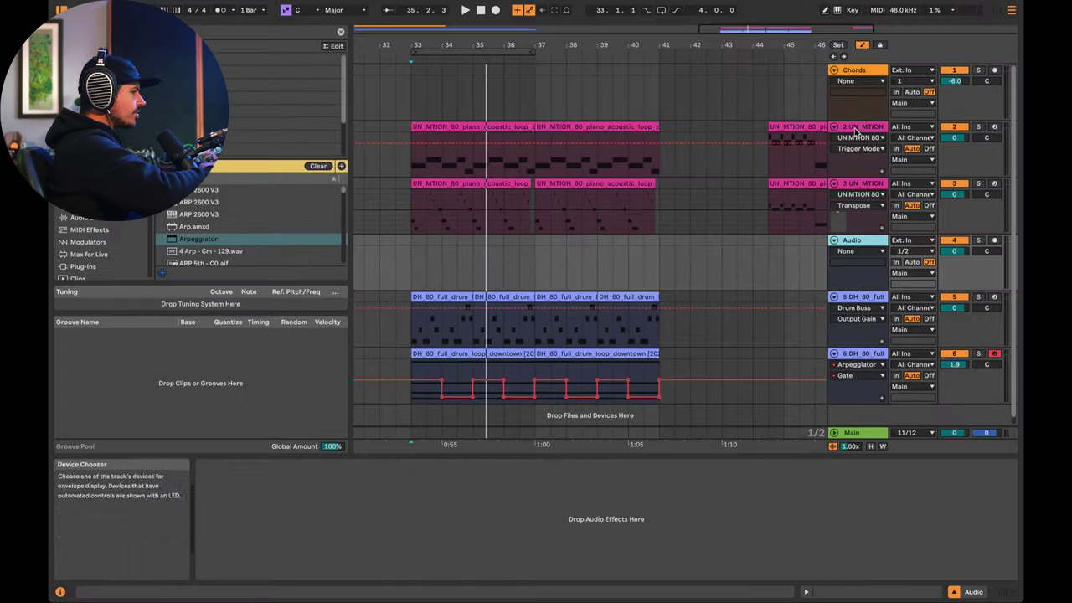
# Duplicate the first piano track, switching the copy's sampler to Classic mode and clearing its clips in bars 33–41.
pyautogui.rightClick(855, 128)
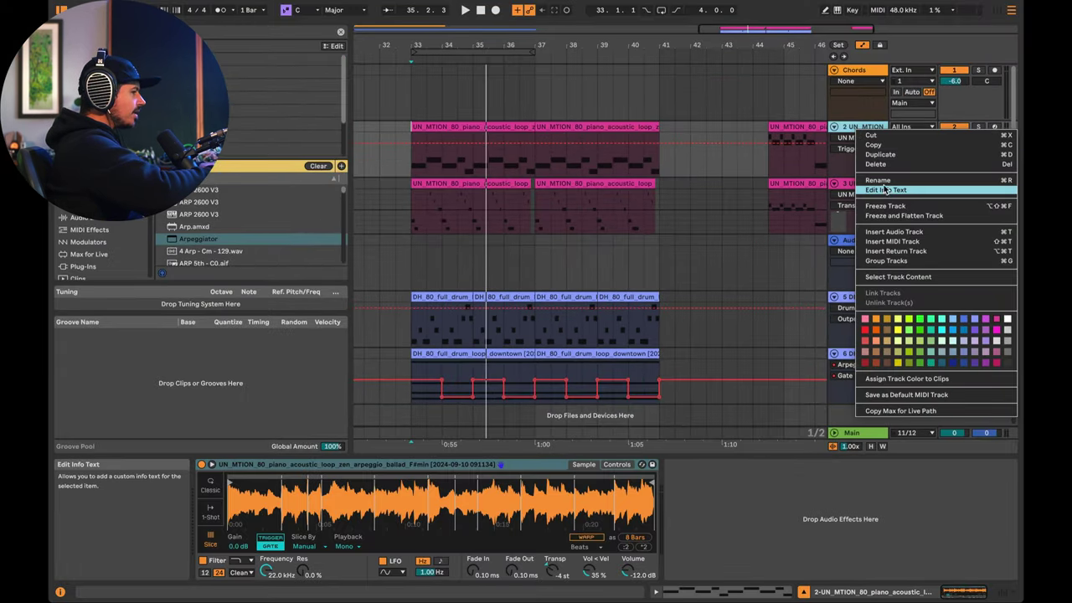
pyautogui.click(880, 154)
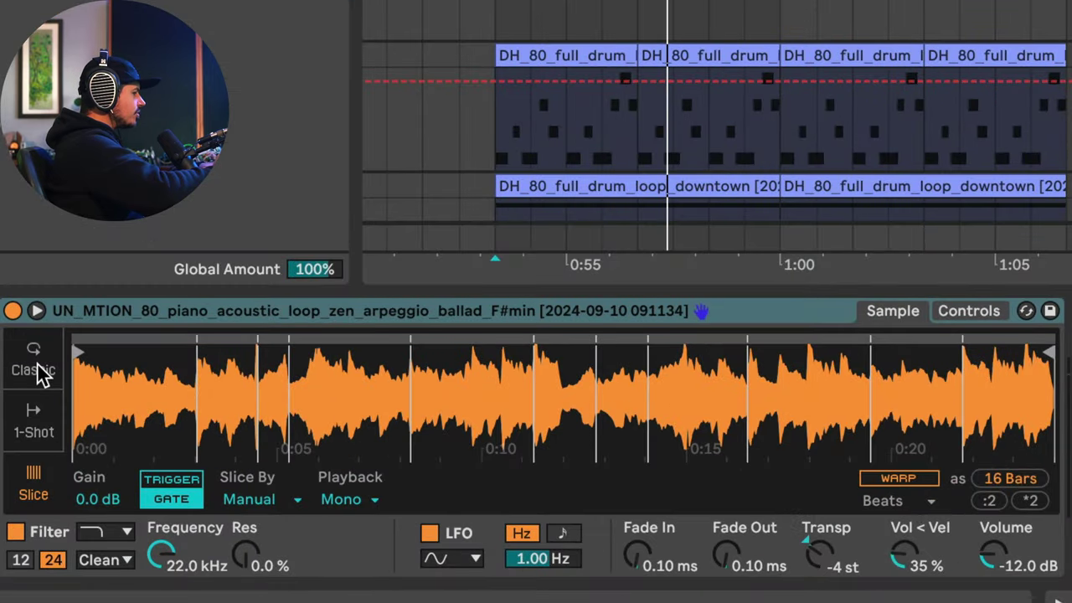
pyautogui.click(42, 372)
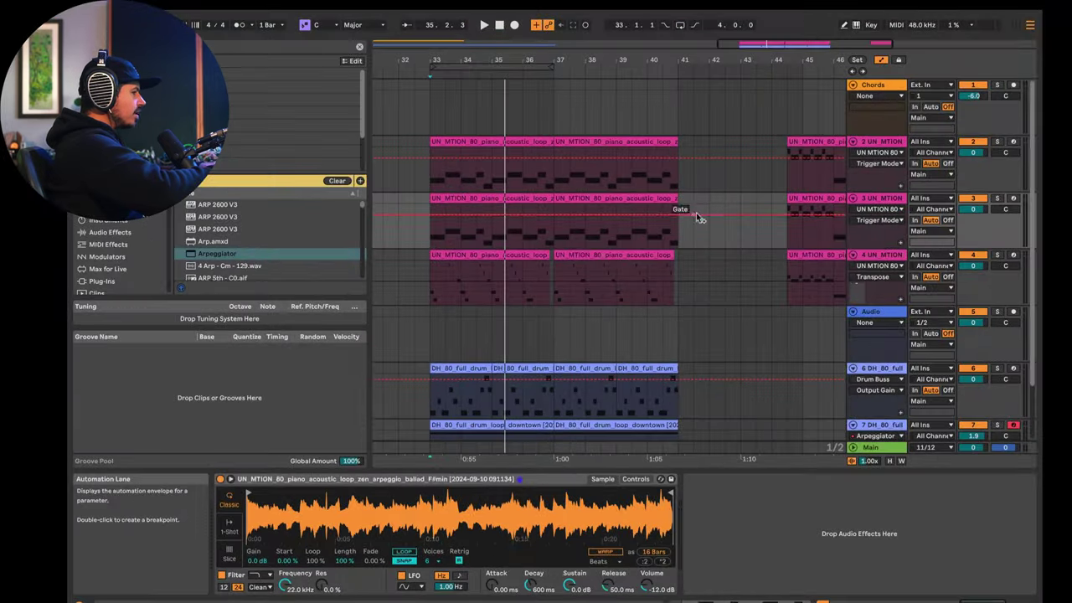
pyautogui.moveTo(687, 205); pyautogui.dragTo(430, 204)
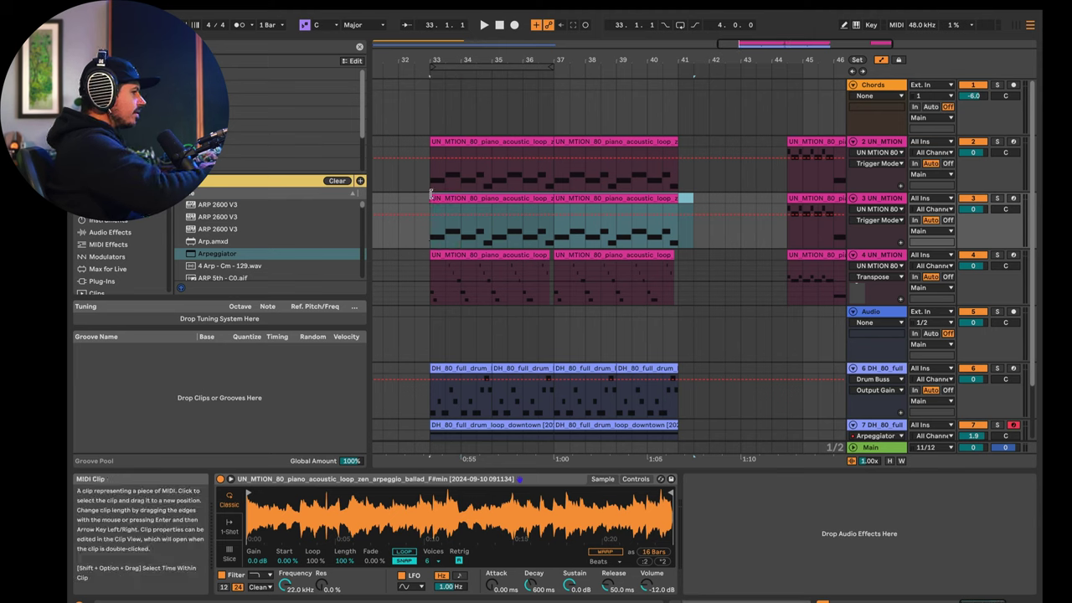
# Rename the duplicated piano track "B" and arm it for recording.
pyautogui.rightClick(869, 199)
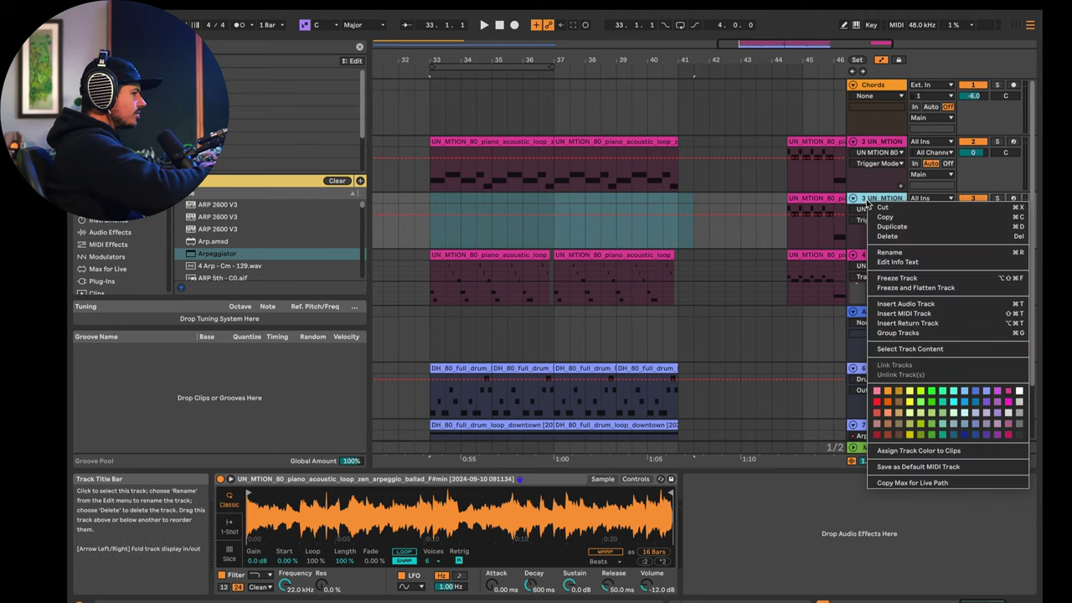
pyautogui.click(890, 254)
pyautogui.write('B')
pyautogui.click(1015, 198)
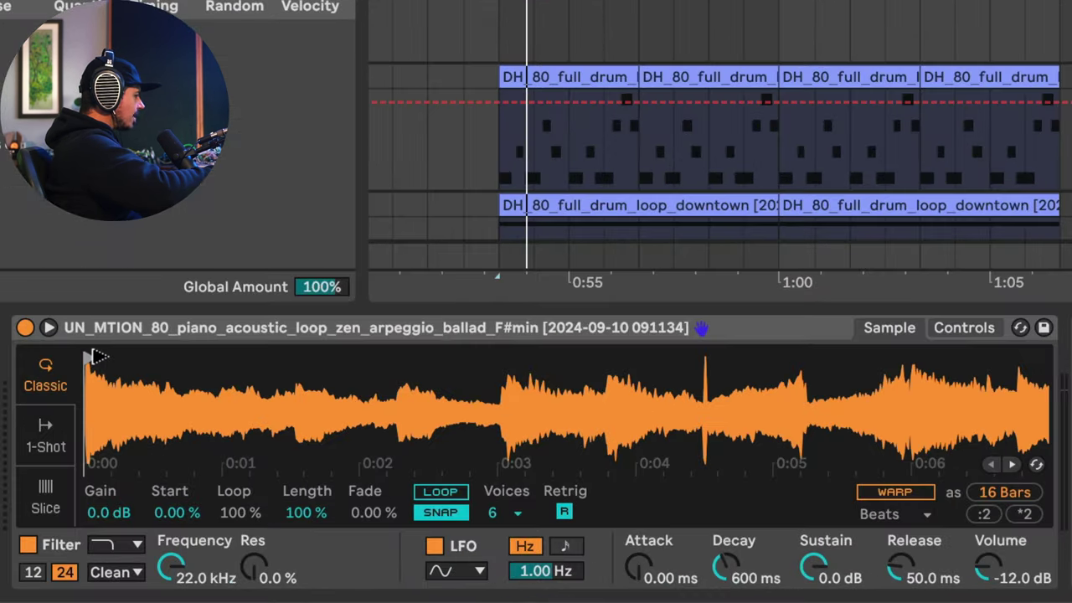
# Trim the piano sample's start and end markers to a single short note, from about 0.66 s to 0.94 s.
pyautogui.moveTo(96, 358); pyautogui.dragTo(189, 359)
pyautogui.moveTo(911, 395); pyautogui.dragTo(878, 396)
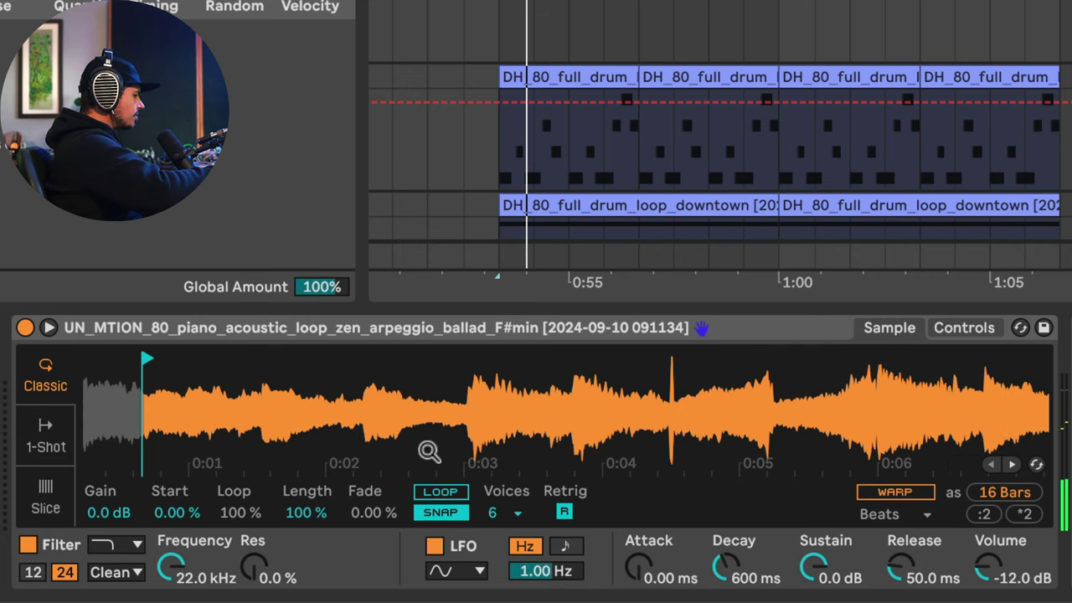
pyautogui.doubleClick(915, 435)
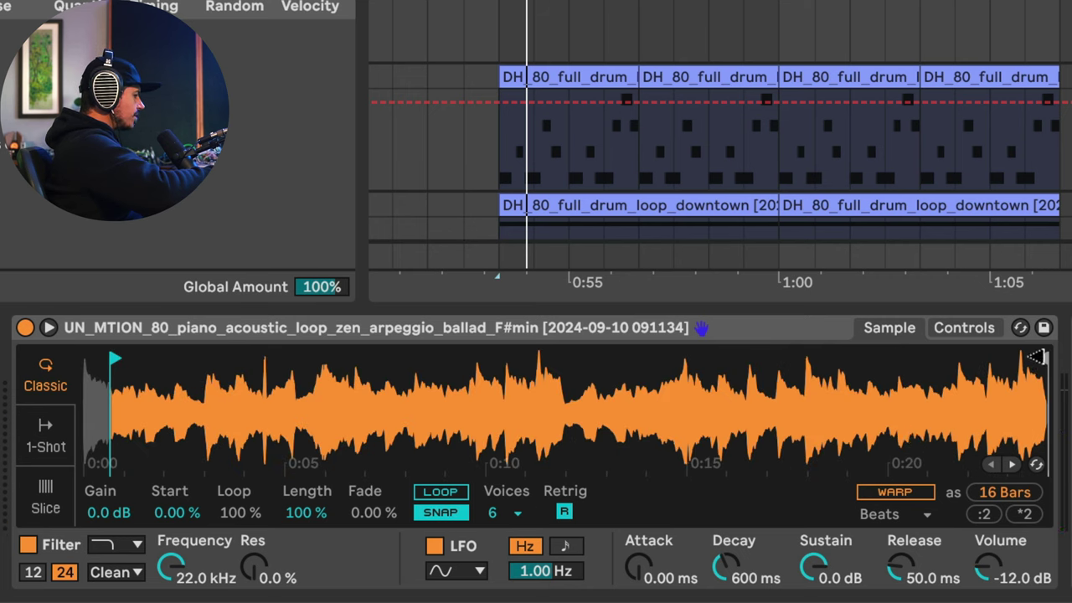
pyautogui.moveTo(1037, 357)
pyautogui.mouseDown()
pyautogui.moveTo(73, 327)
pyautogui.moveTo(116, 334)
pyautogui.moveTo(113, 354)
pyautogui.mouseUp()
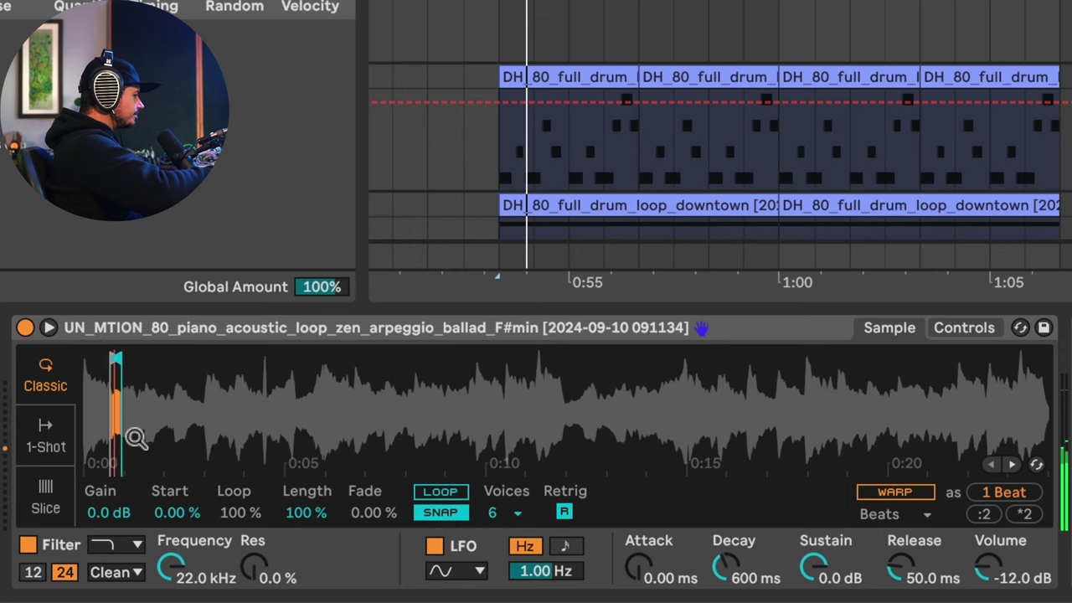
pyautogui.moveTo(136, 438); pyautogui.dragTo(161, 384)
pyautogui.moveTo(191, 383); pyautogui.dragTo(218, 391)
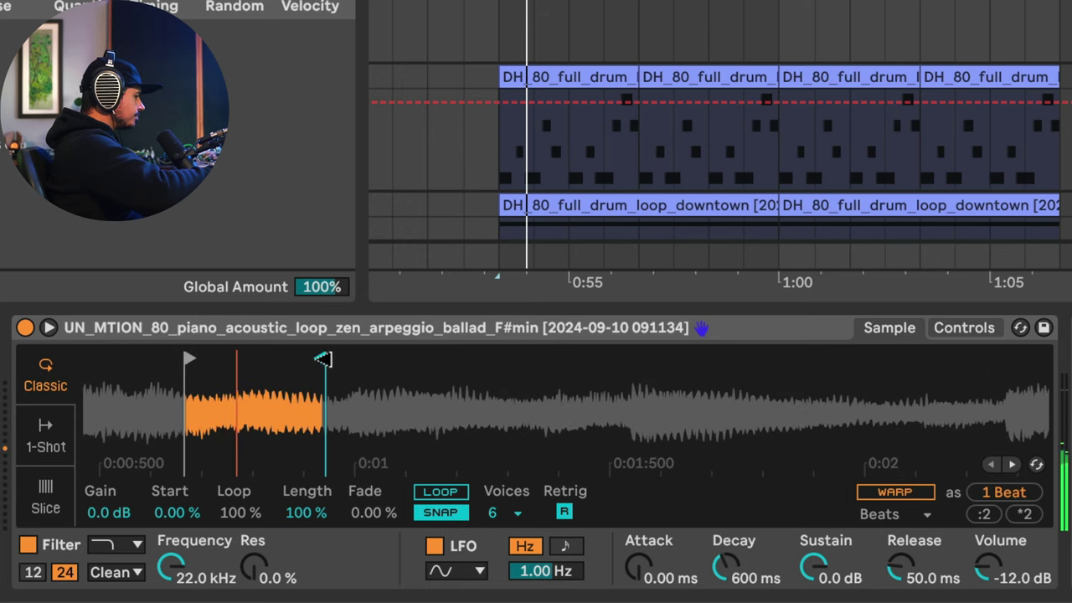
# Set the Bass sampler's loop to 90.6%, length to 83.6% and fade to 10.9%, and record a bass line across bars 33–41.
pyautogui.moveTo(303, 360); pyautogui.dragTo(248, 360)
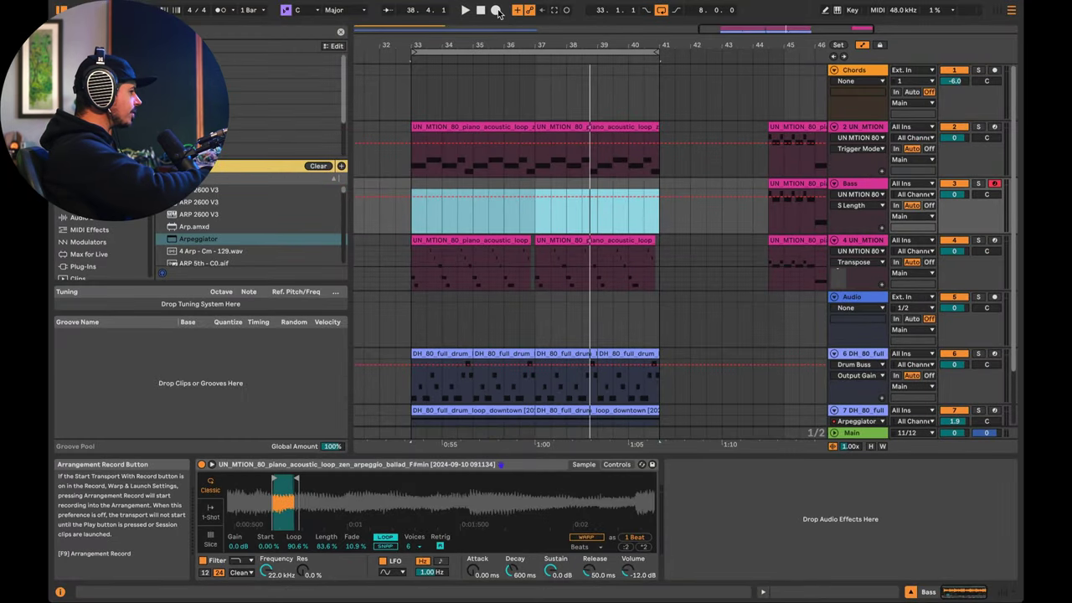
pyautogui.click(496, 10)
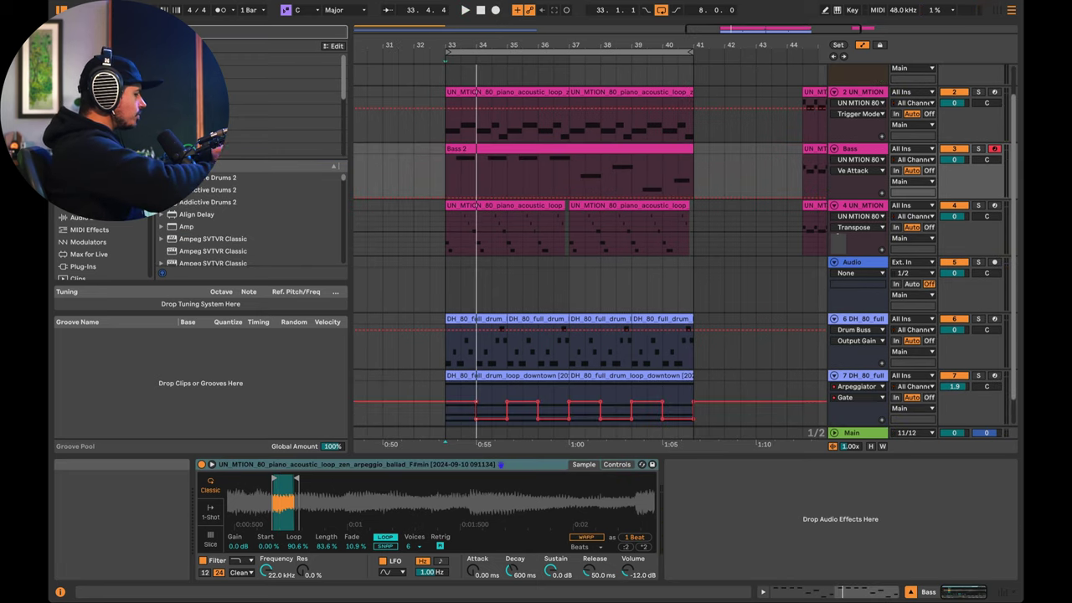
# Add the OTT preset after the sampler on the Bass track with its amount at 51%.
pyautogui.click(177, 223)
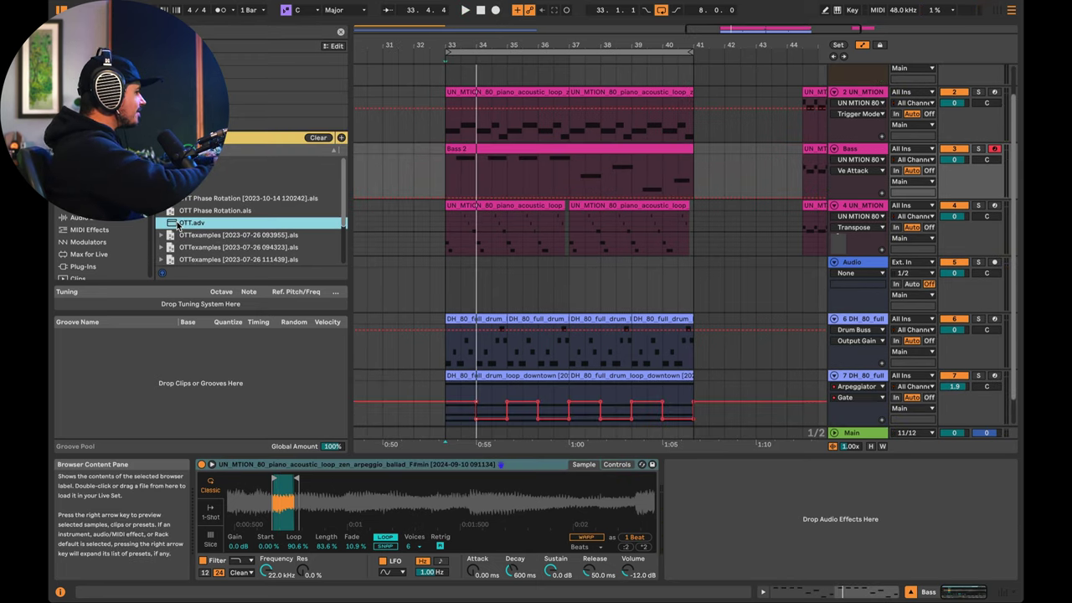
pyautogui.moveTo(729, 517); pyautogui.dragTo(729, 517)
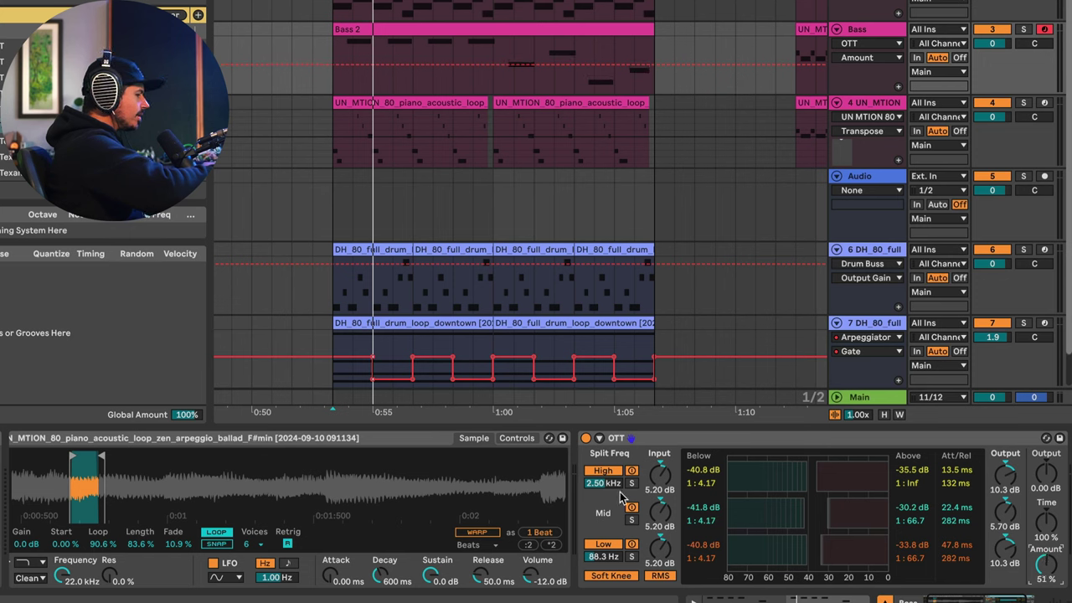
# Audition the Bass track in solo while setting its sampler's attack to 14 ms, and play the full arrangement from bar 33.
pyautogui.press('space')
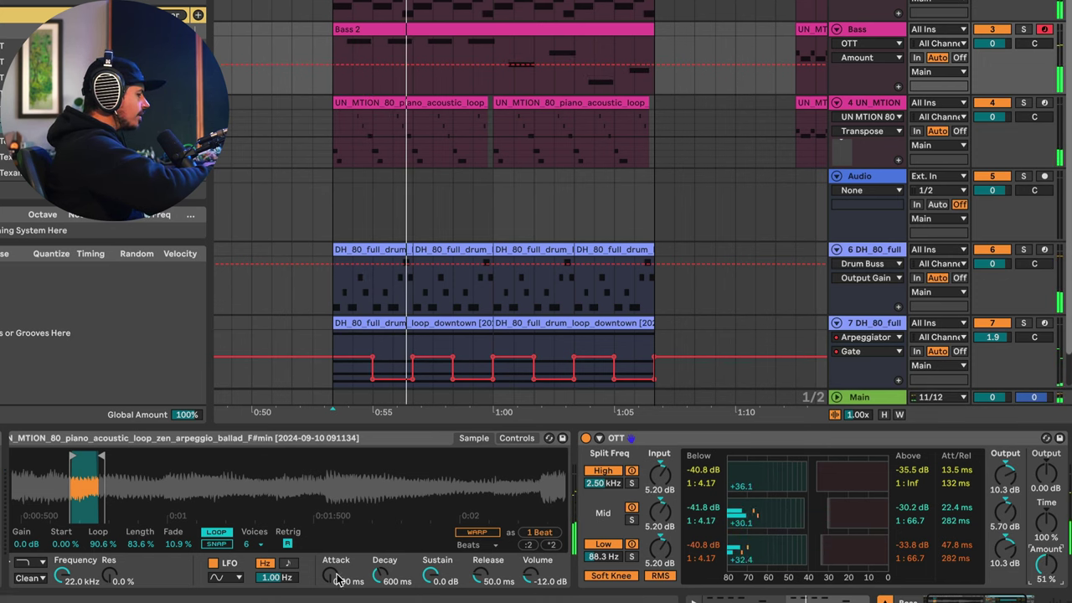
pyautogui.click(1023, 29)
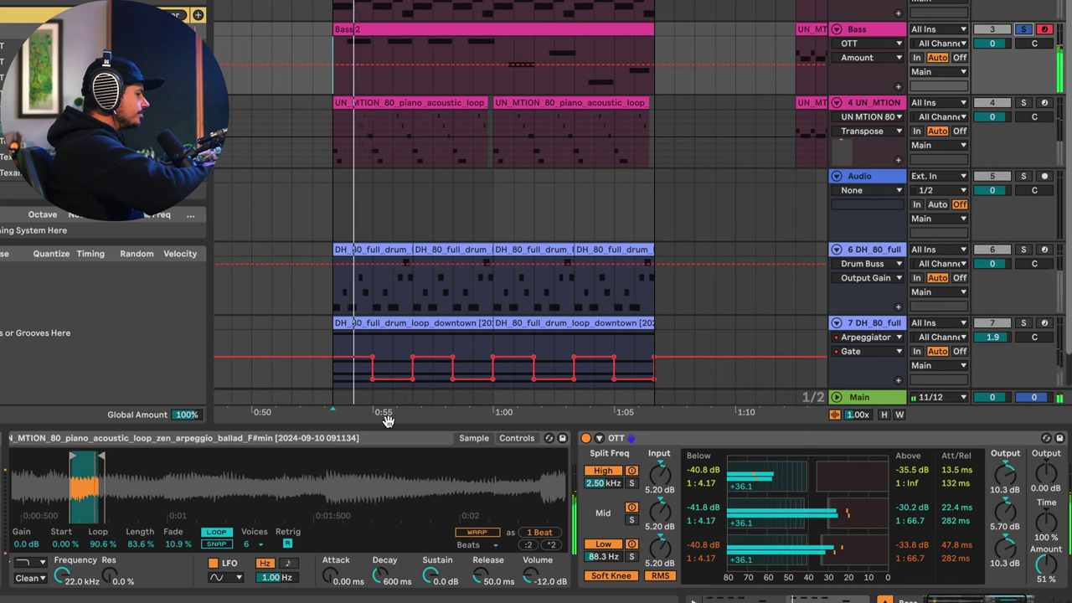
pyautogui.moveTo(333, 576); pyautogui.dragTo(323, 580)
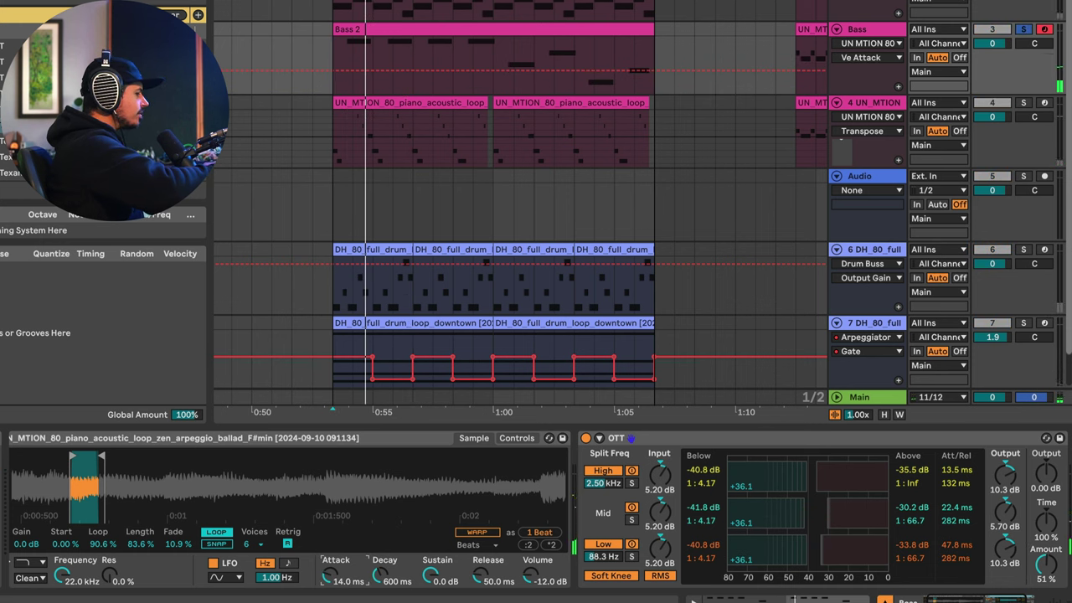
pyautogui.press('space')
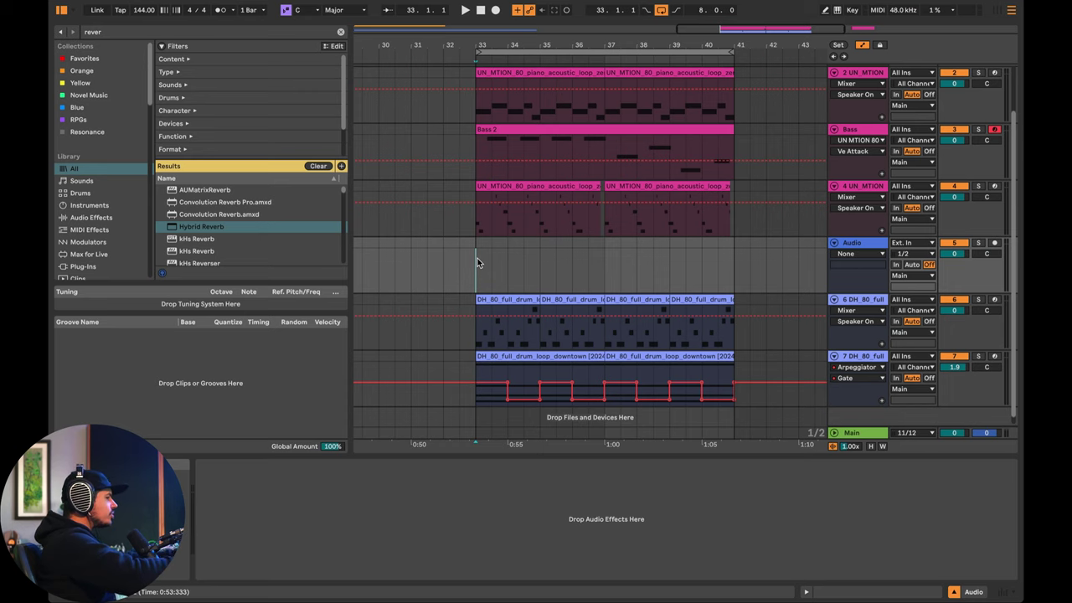
pyautogui.press('space')
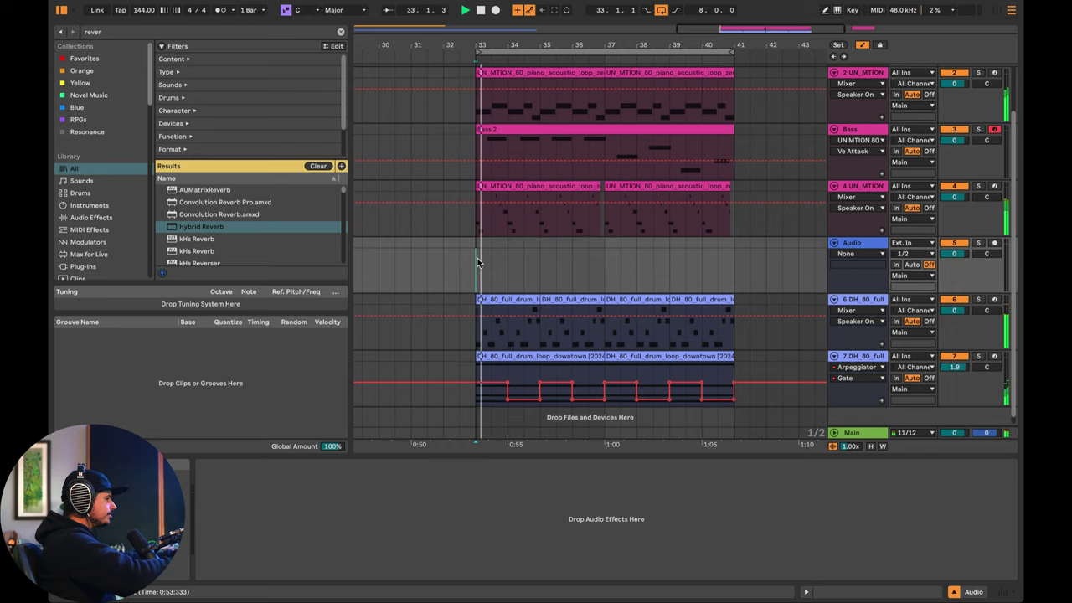